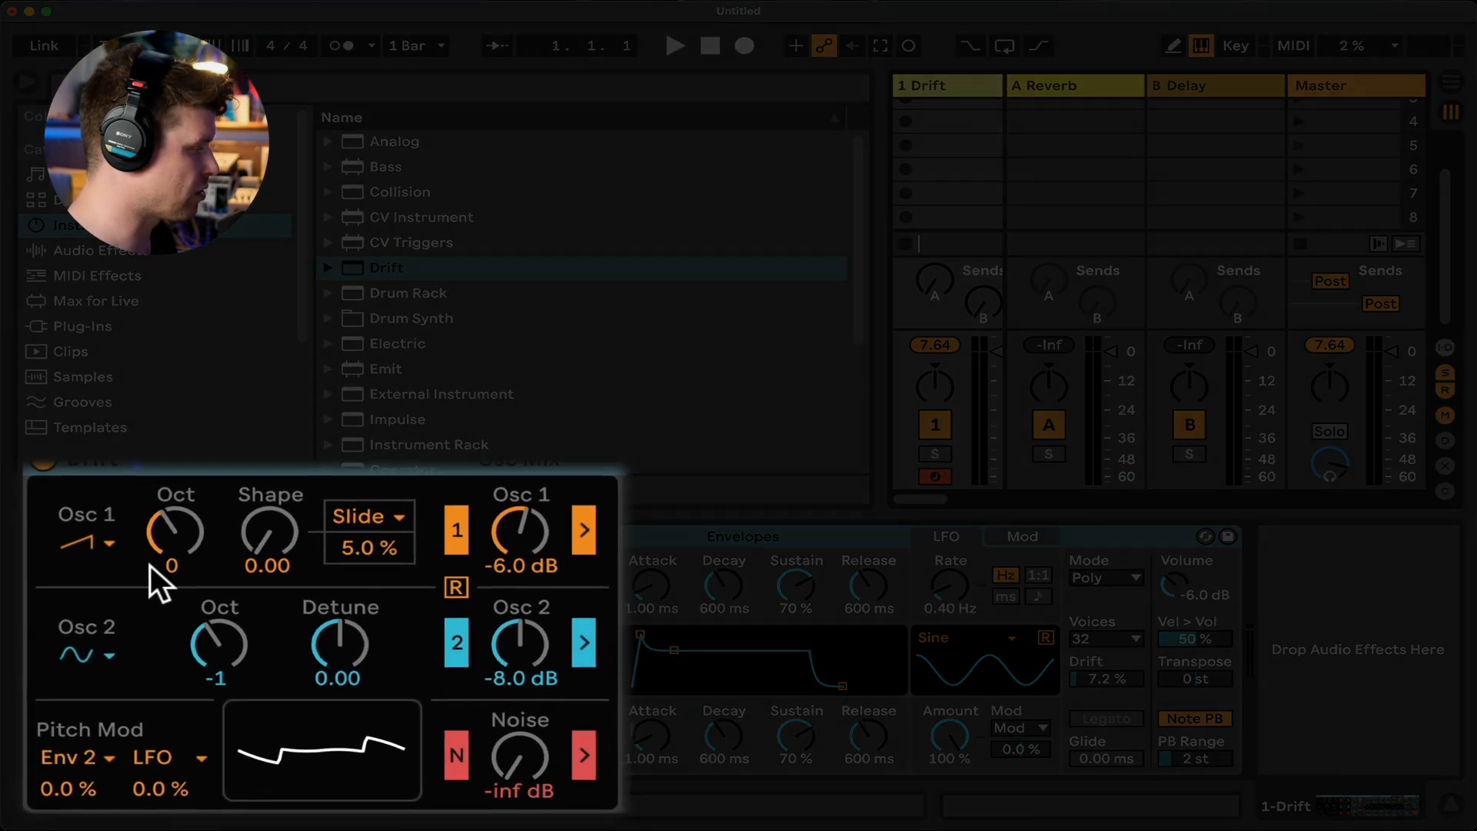
Audition the sine, triangle and saw waveforms on oscillator 1
{"action": "left_click", "coordinate": [92, 593]}
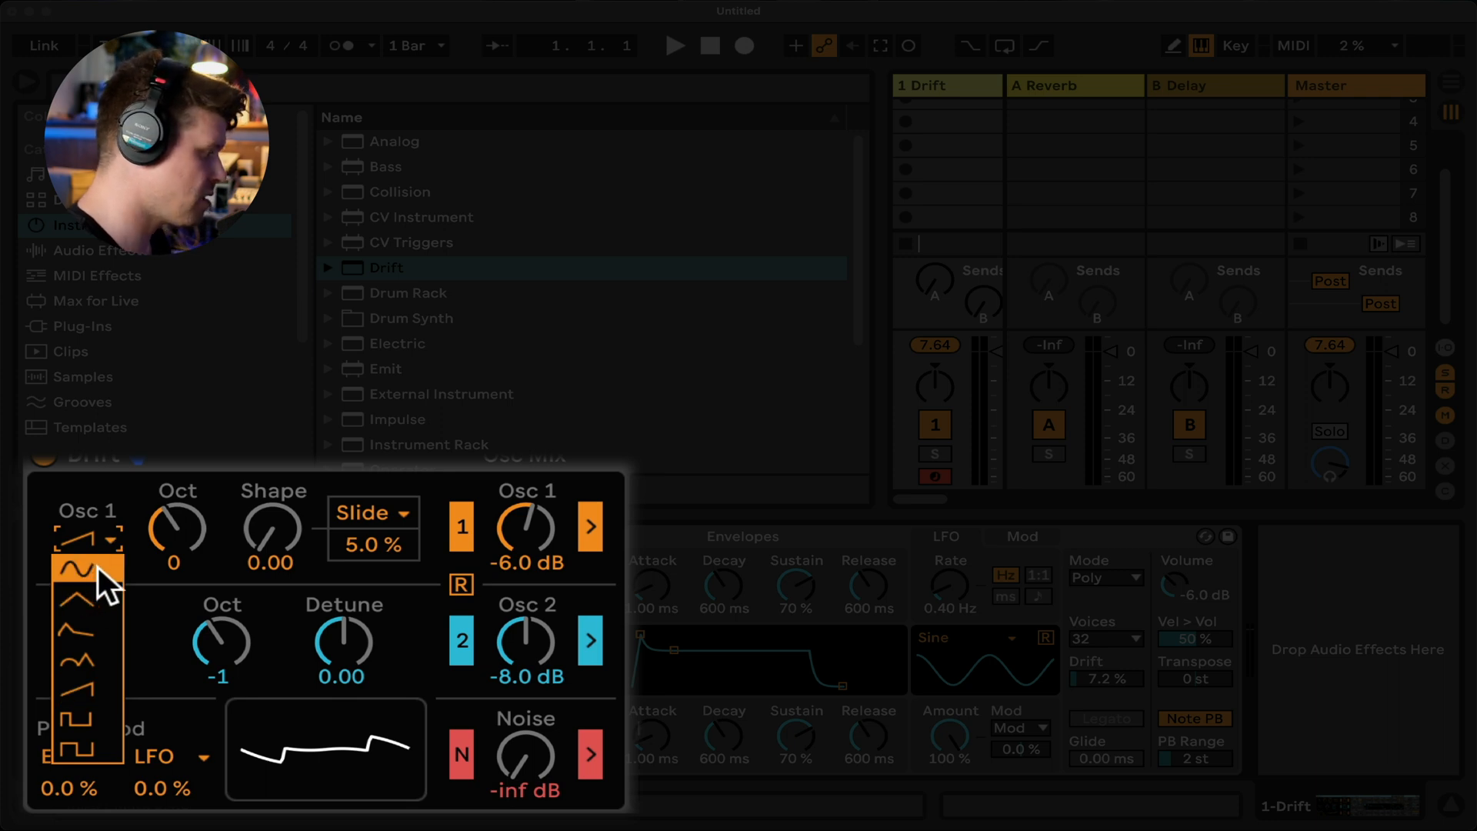
{"action": "left_click", "coordinate": [98, 568]}
{"action": "left_click", "coordinate": [95, 541]}
{"action": "left_click", "coordinate": [103, 594]}
{"action": "left_click", "coordinate": [97, 541]}
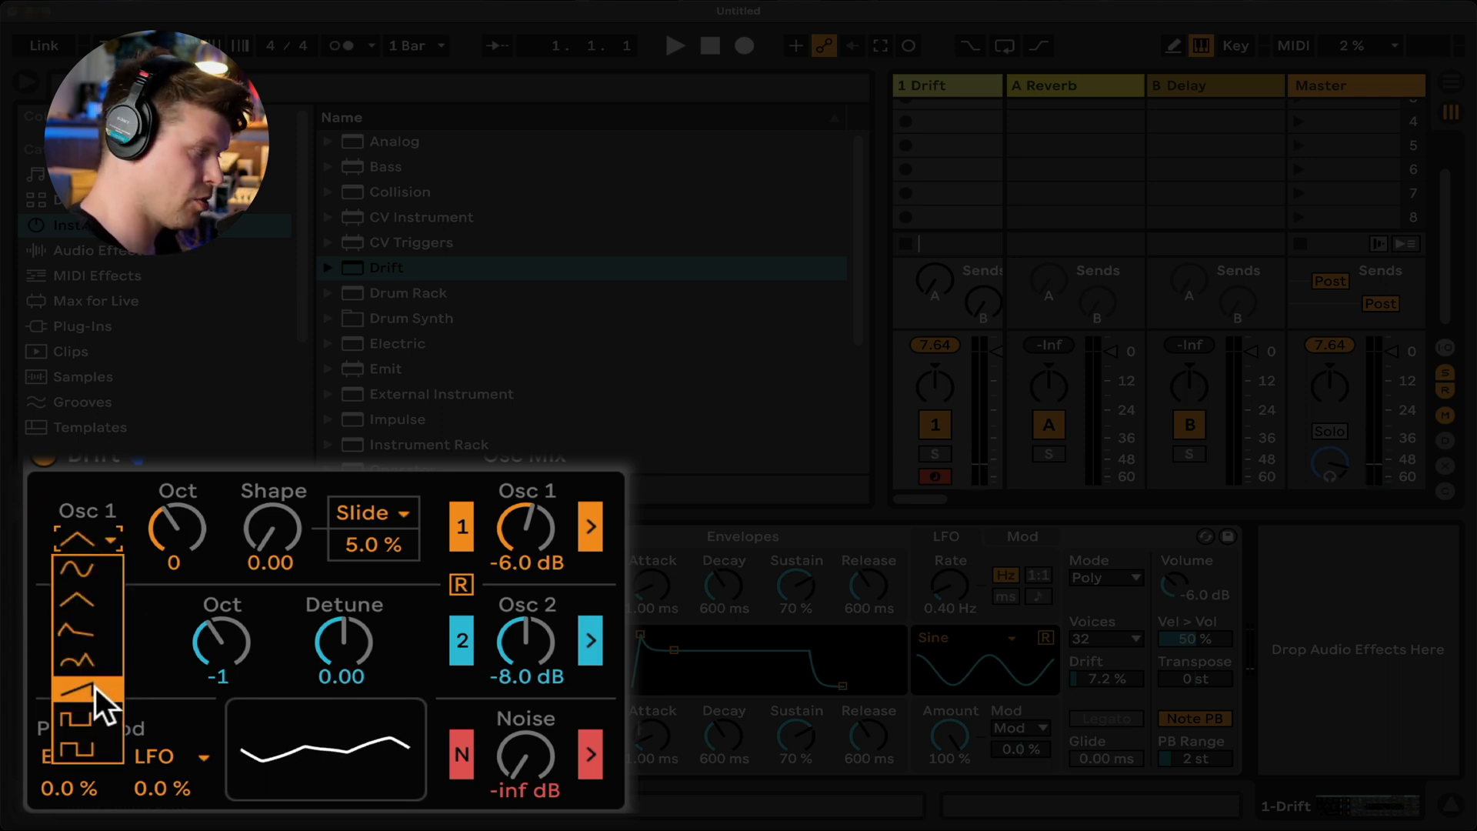
{"action": "left_click", "coordinate": [95, 686]}
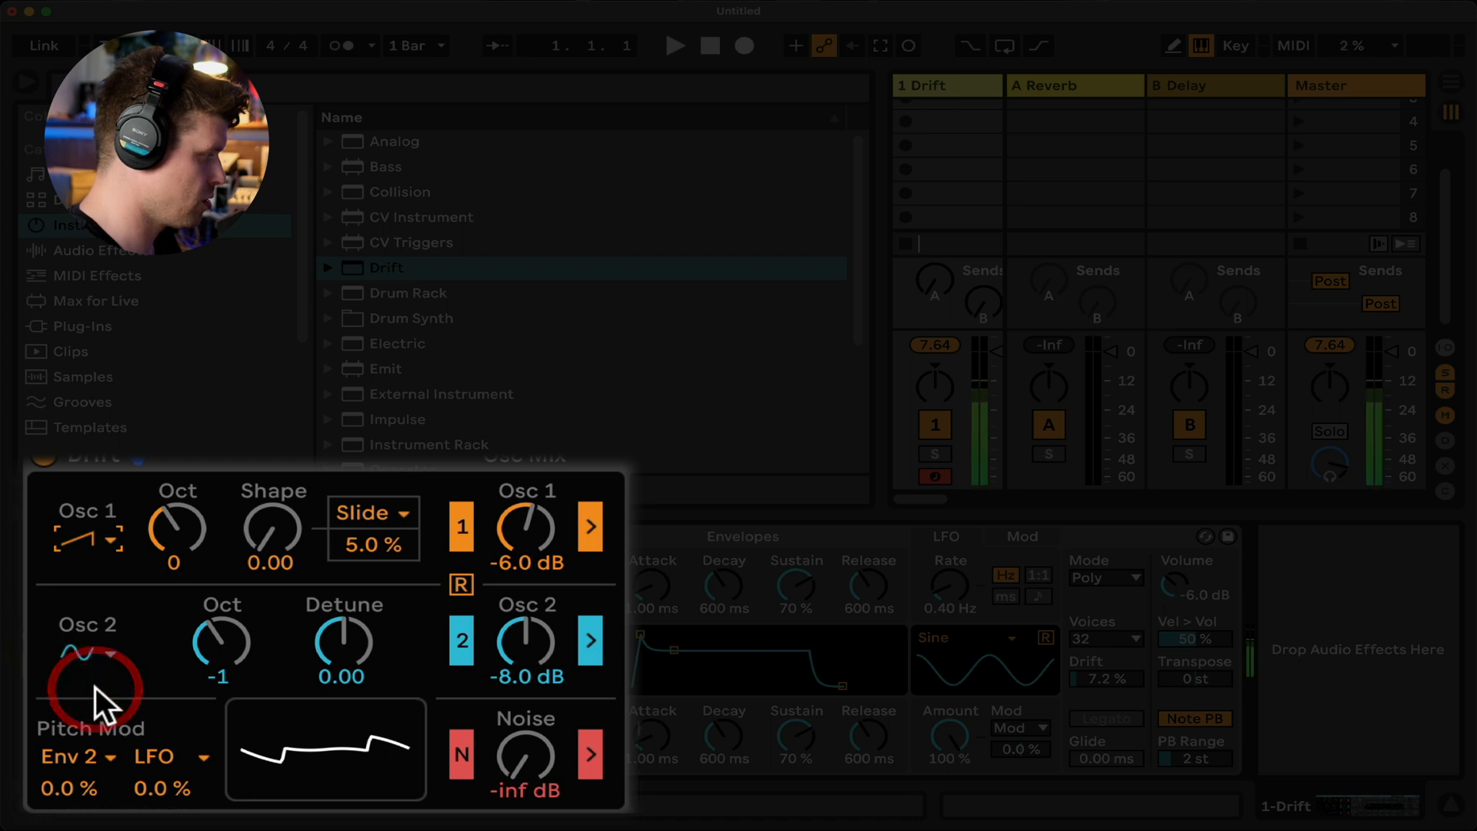
Try both square-type waveforms on oscillator 1, one after the other
{"action": "left_click", "coordinate": [84, 542]}
{"action": "left_click", "coordinate": [85, 750]}
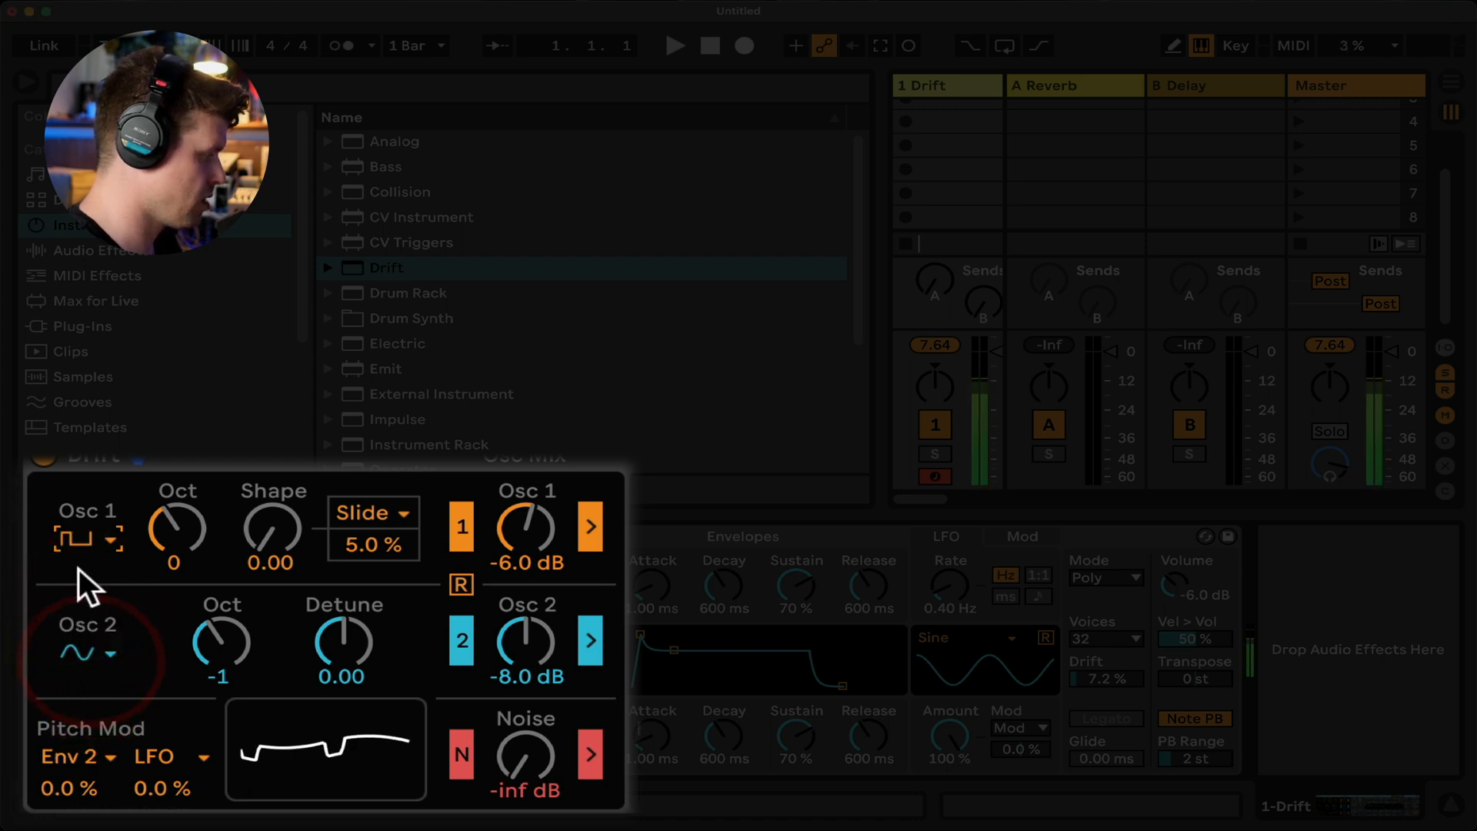
{"action": "left_click", "coordinate": [87, 538]}
{"action": "left_click", "coordinate": [108, 750]}
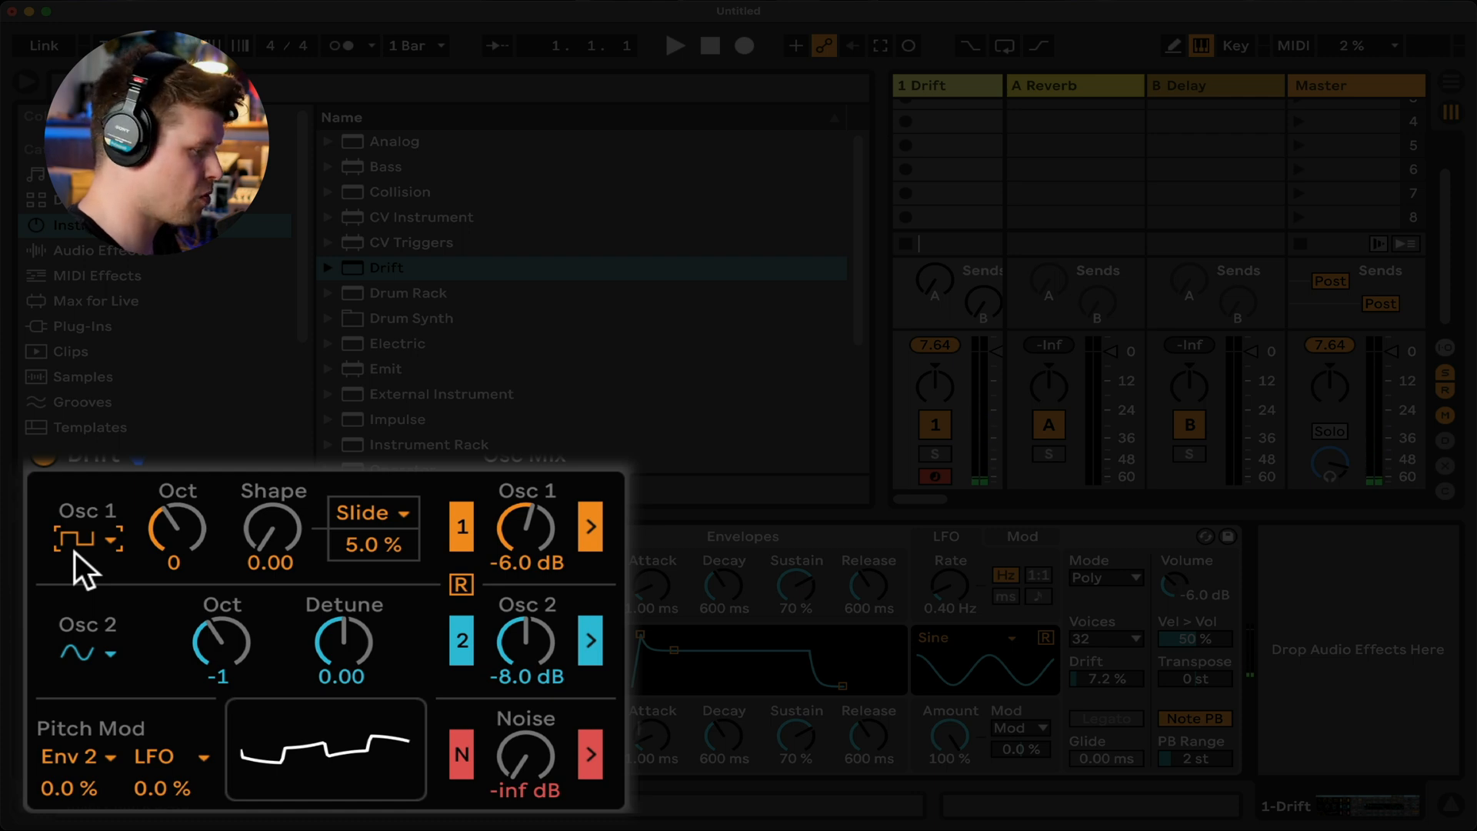
Compare the shark-tooth and saturated waveforms on oscillator 1, finishing on the saturated one
{"action": "left_click", "coordinate": [103, 538]}
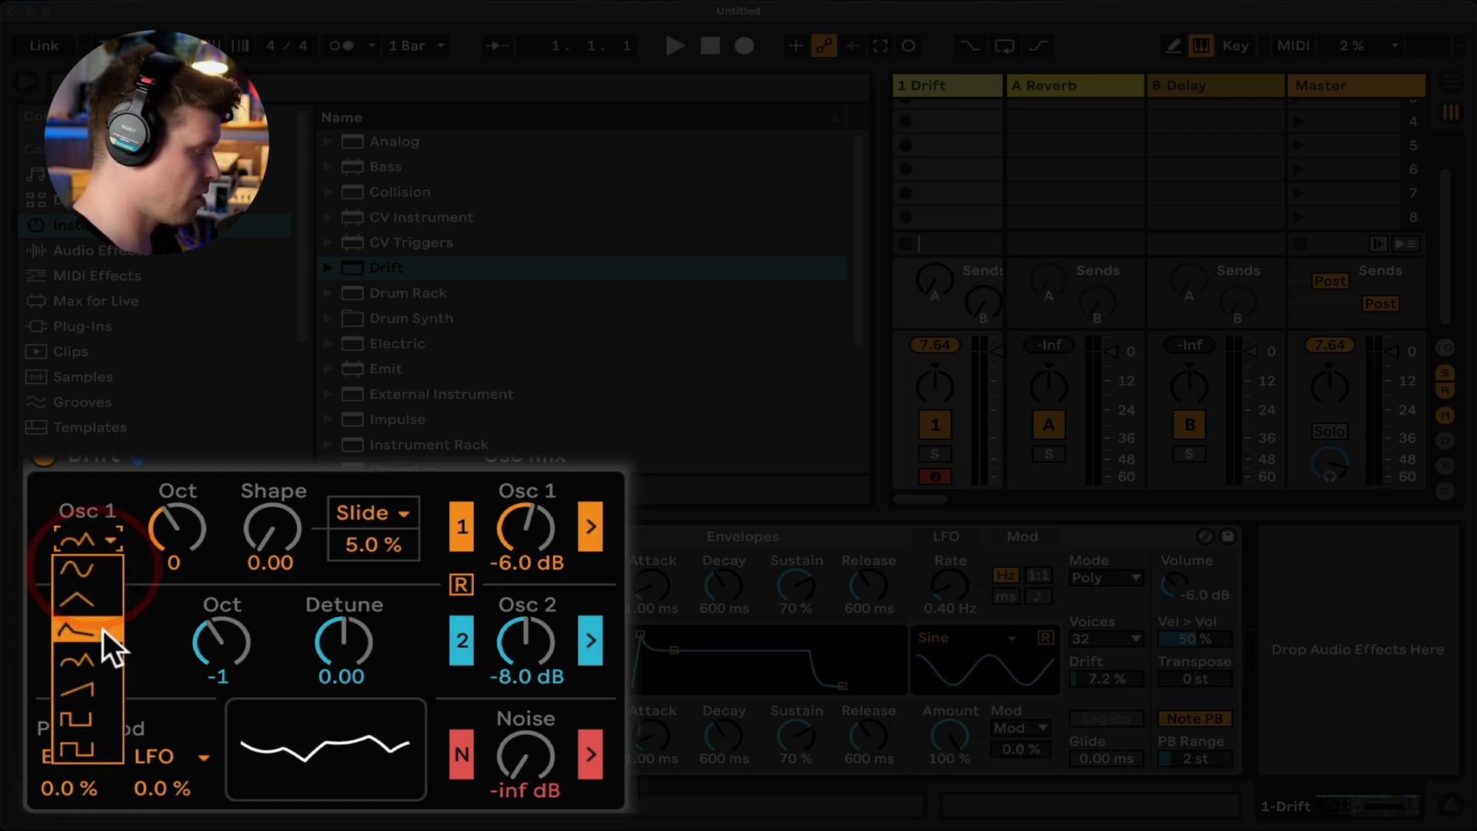
{"action": "left_click", "coordinate": [103, 630]}
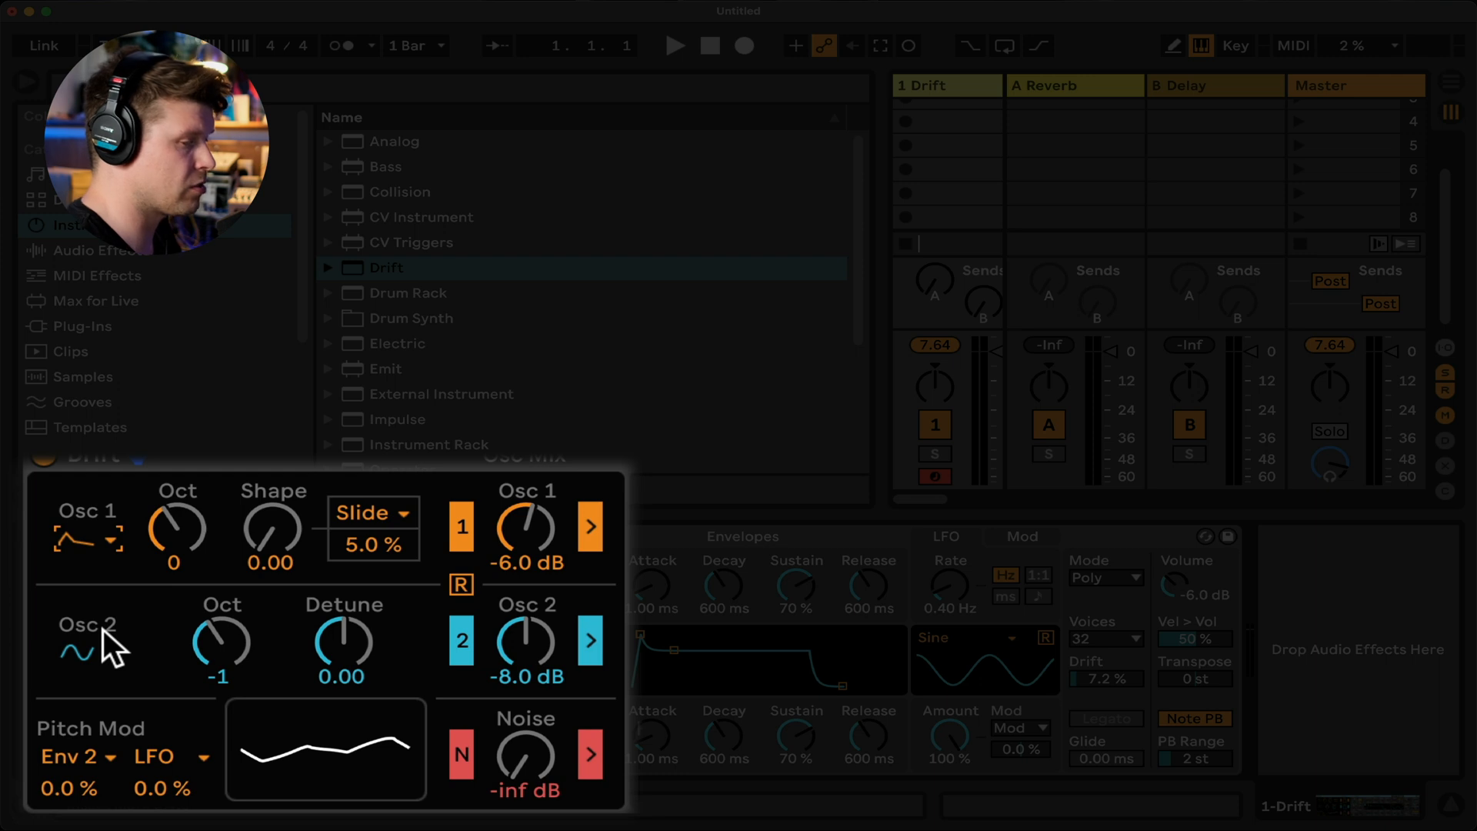
{"action": "left_click", "coordinate": [88, 532]}
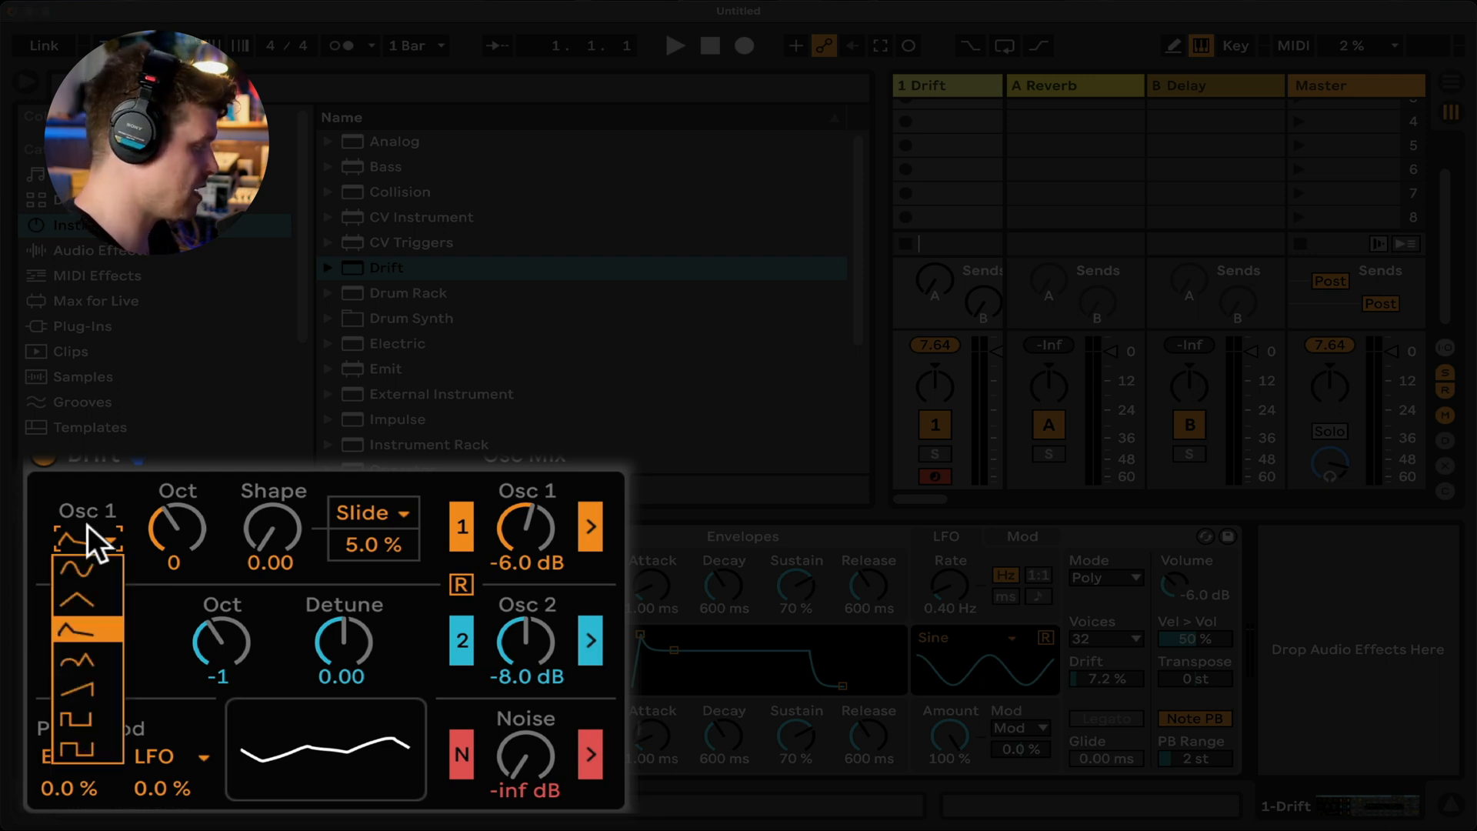
{"action": "left_click", "coordinate": [94, 657]}
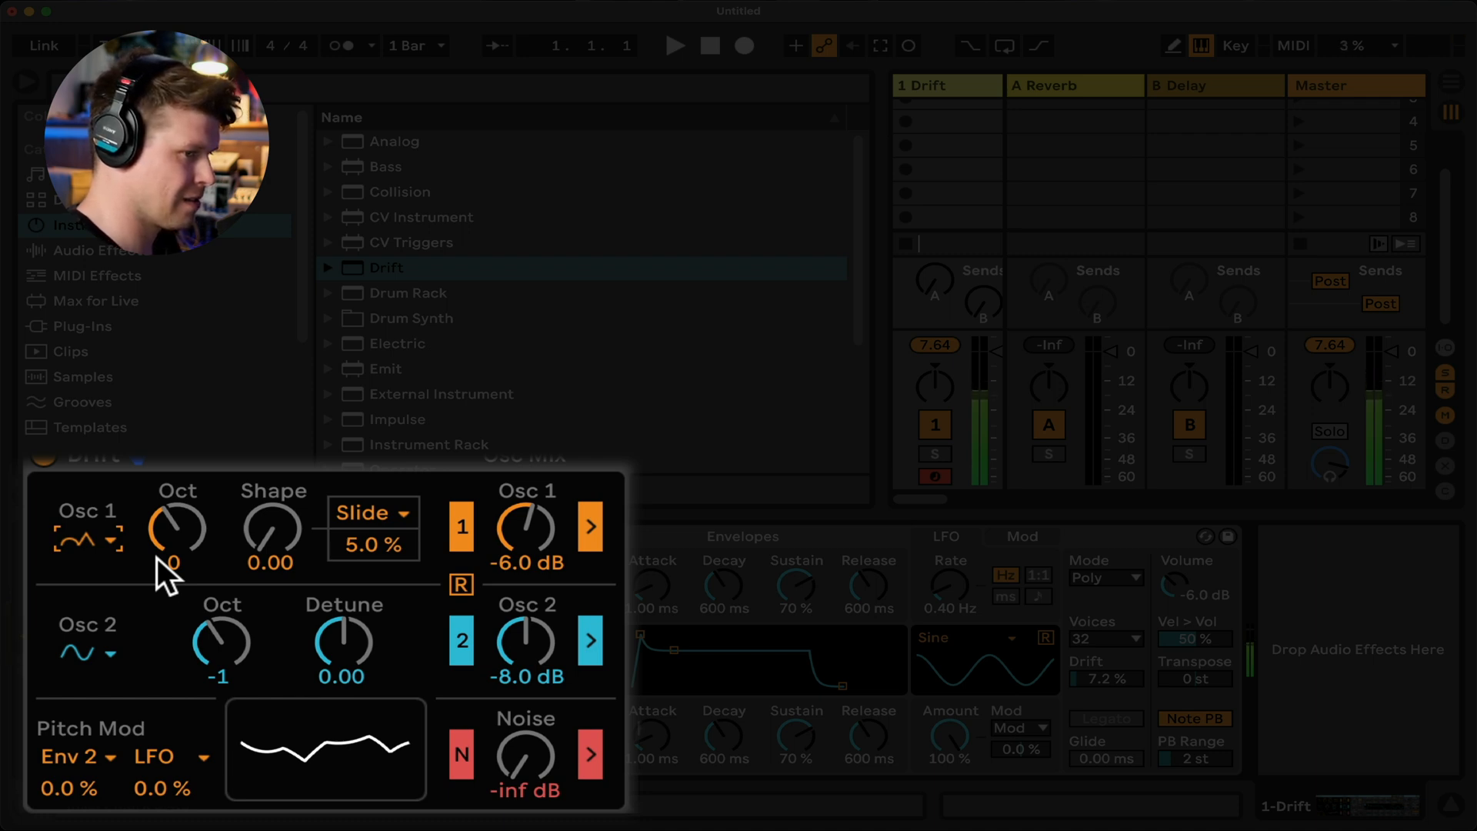
{"action": "left_click", "coordinate": [95, 540]}
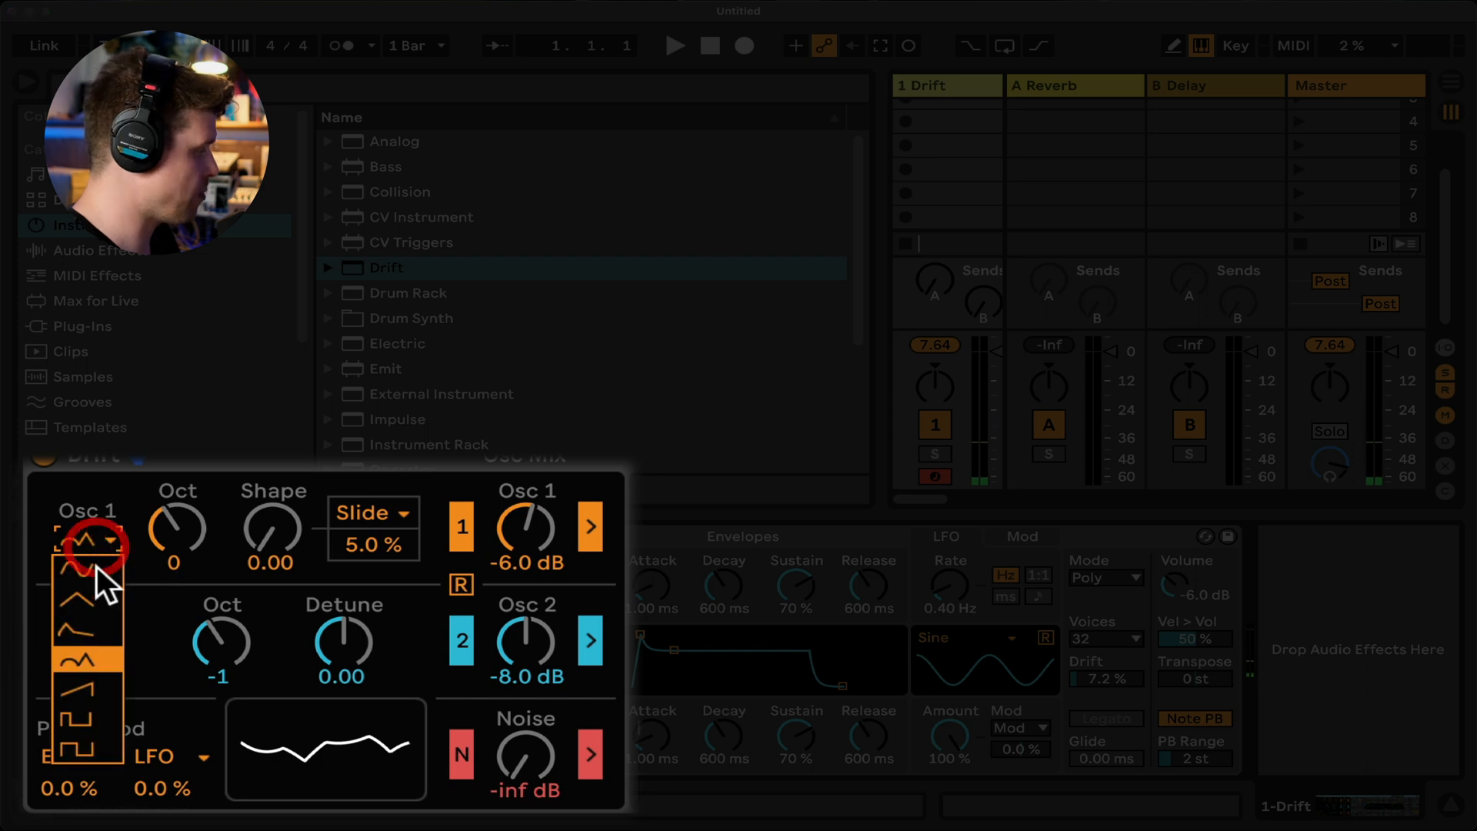
{"action": "left_click", "coordinate": [96, 629]}
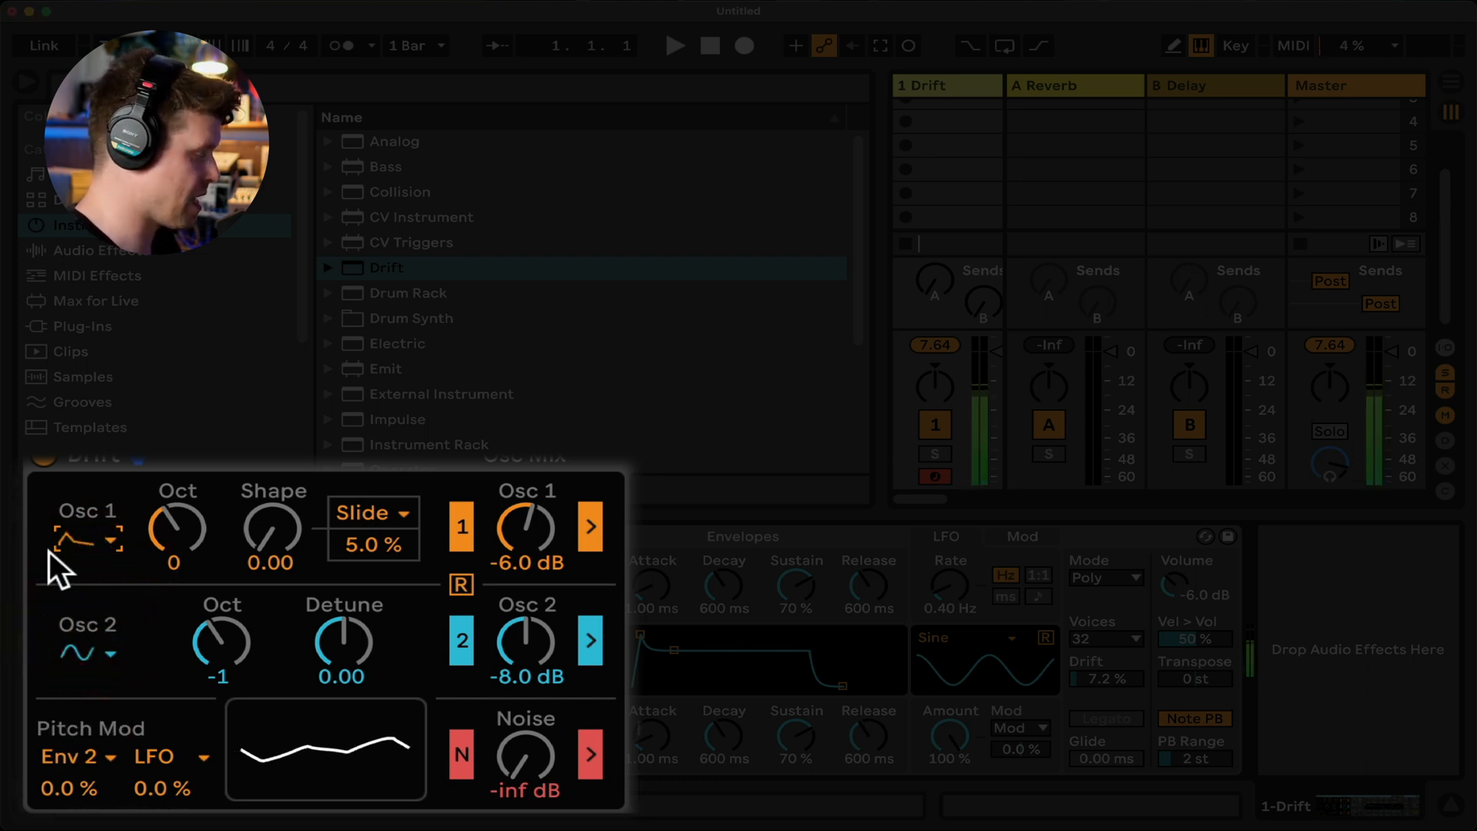
{"action": "left_click", "coordinate": [78, 543]}
{"action": "left_click", "coordinate": [93, 656]}
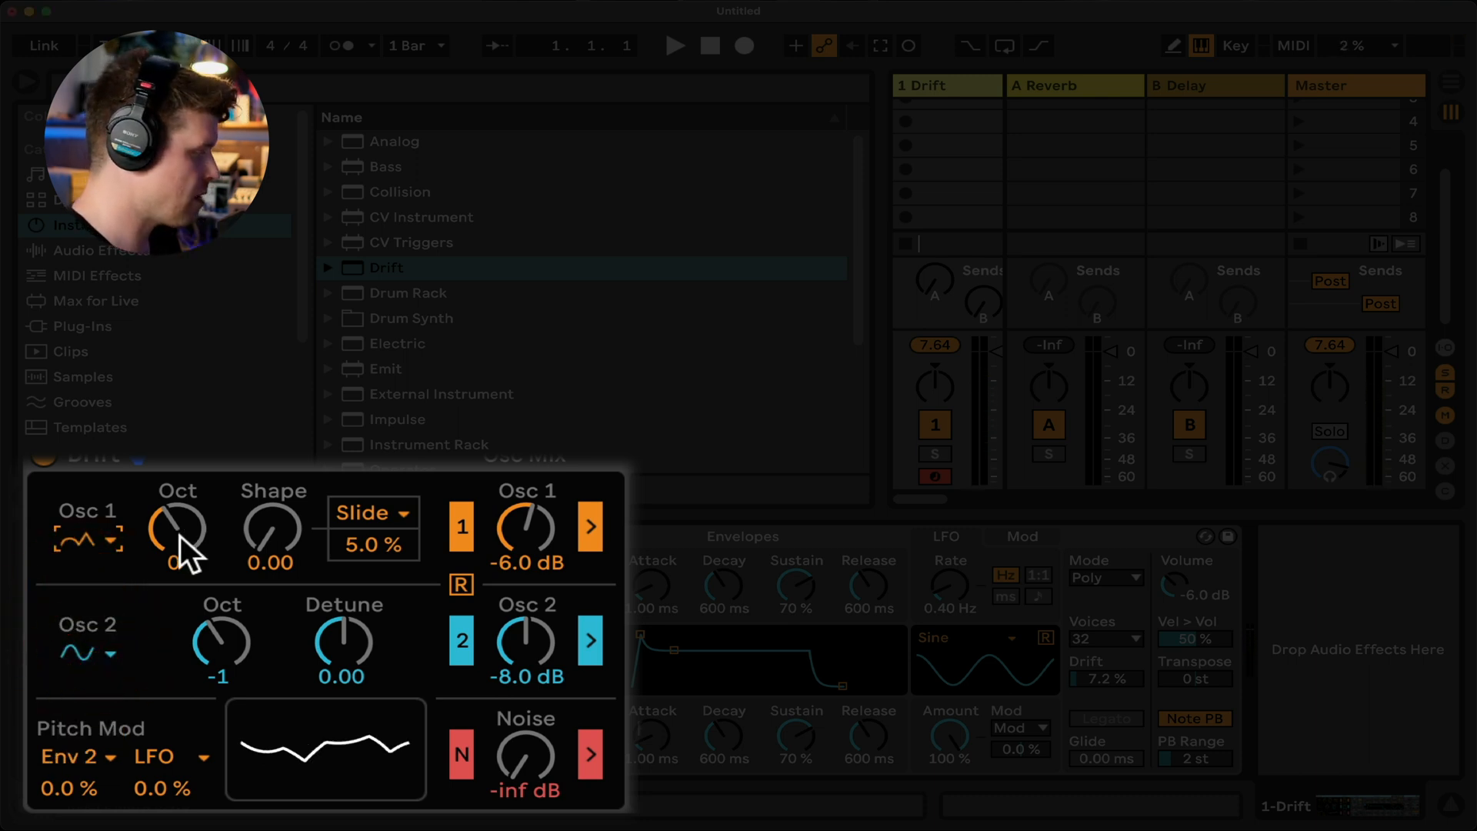
Switch oscillator 1 to the saw waveform and raise its Shape to 1.00
{"action": "mouse_move", "coordinate": [178, 530]}
{"action": "left_mouse_down"}
{"action": "mouse_move", "coordinate": [179, 511]}
{"action": "mouse_move", "coordinate": [177, 529]}
{"action": "left_mouse_up"}
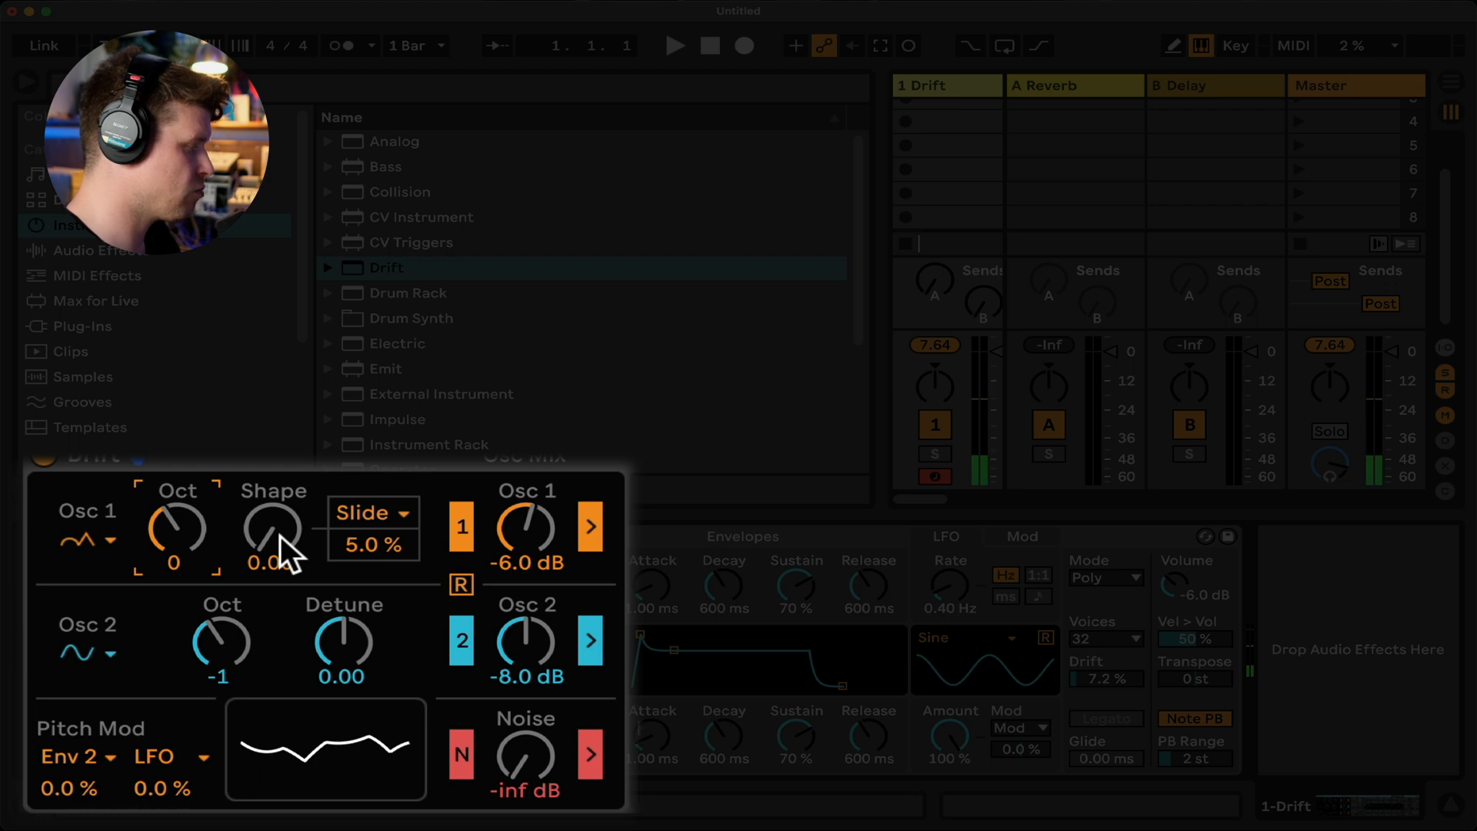
{"action": "left_click", "coordinate": [90, 535]}
{"action": "left_click", "coordinate": [107, 692]}
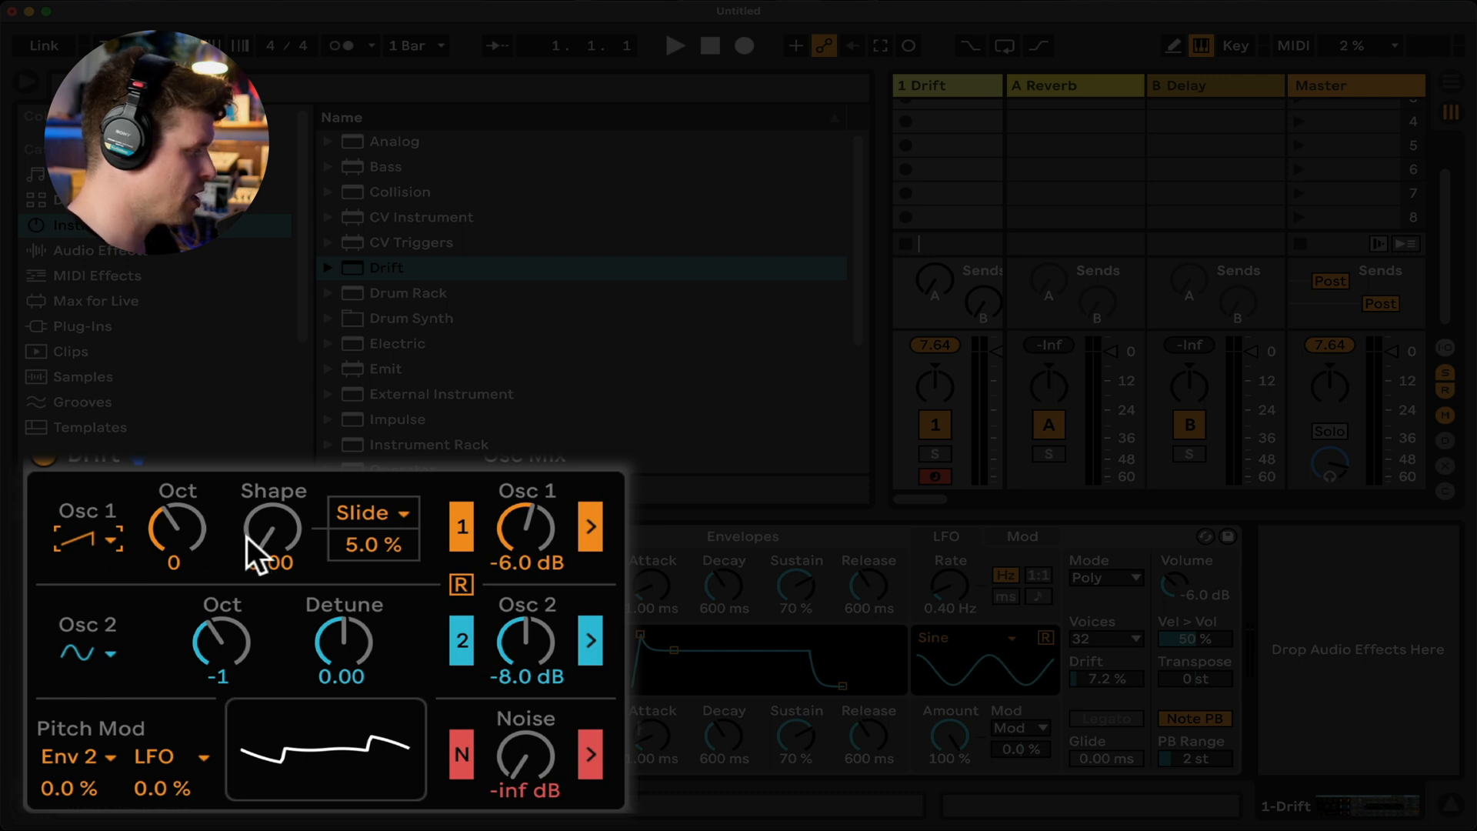
{"action": "left_click_drag", "start_coordinate": [281, 535], "coordinate": [281, 424]}
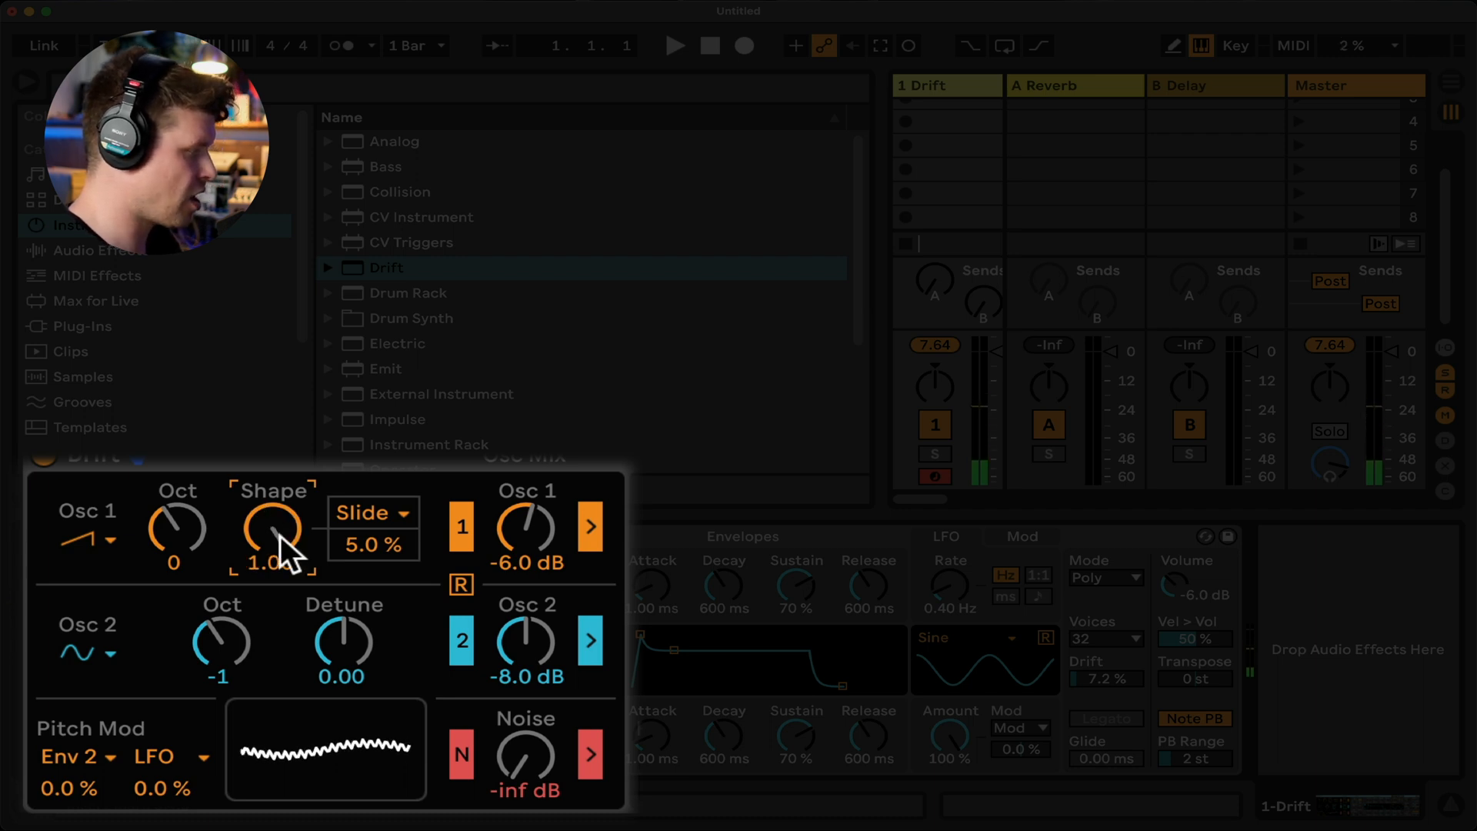
Switch oscillator 1 to the sine waveform and bring its Shape down to 0.00
{"action": "left_click", "coordinate": [88, 541]}
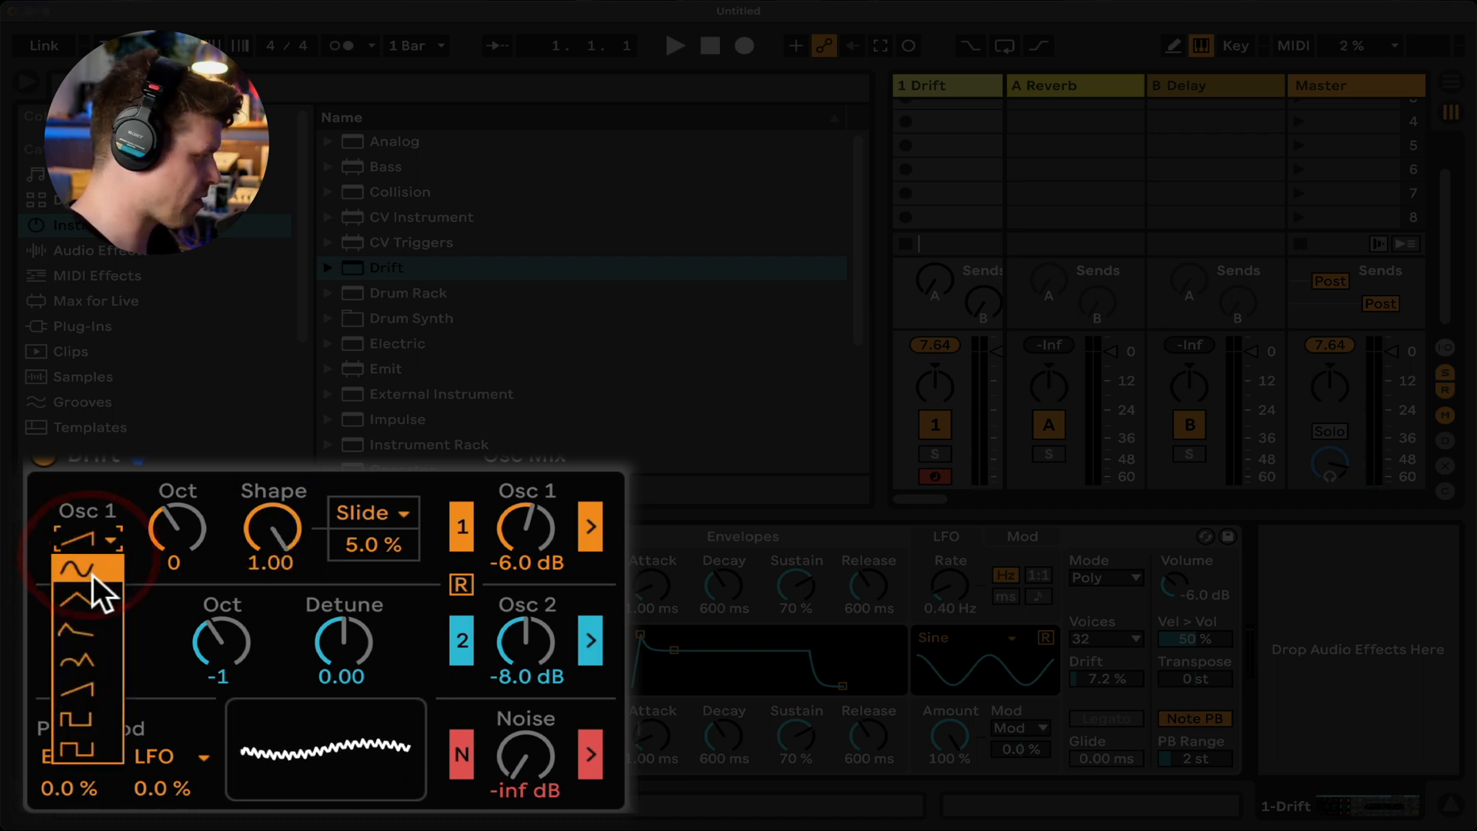
{"action": "left_click", "coordinate": [115, 577]}
{"action": "left_click_drag", "start_coordinate": [256, 566], "coordinate": [256, 677]}
{"action": "left_click", "coordinate": [80, 538]}
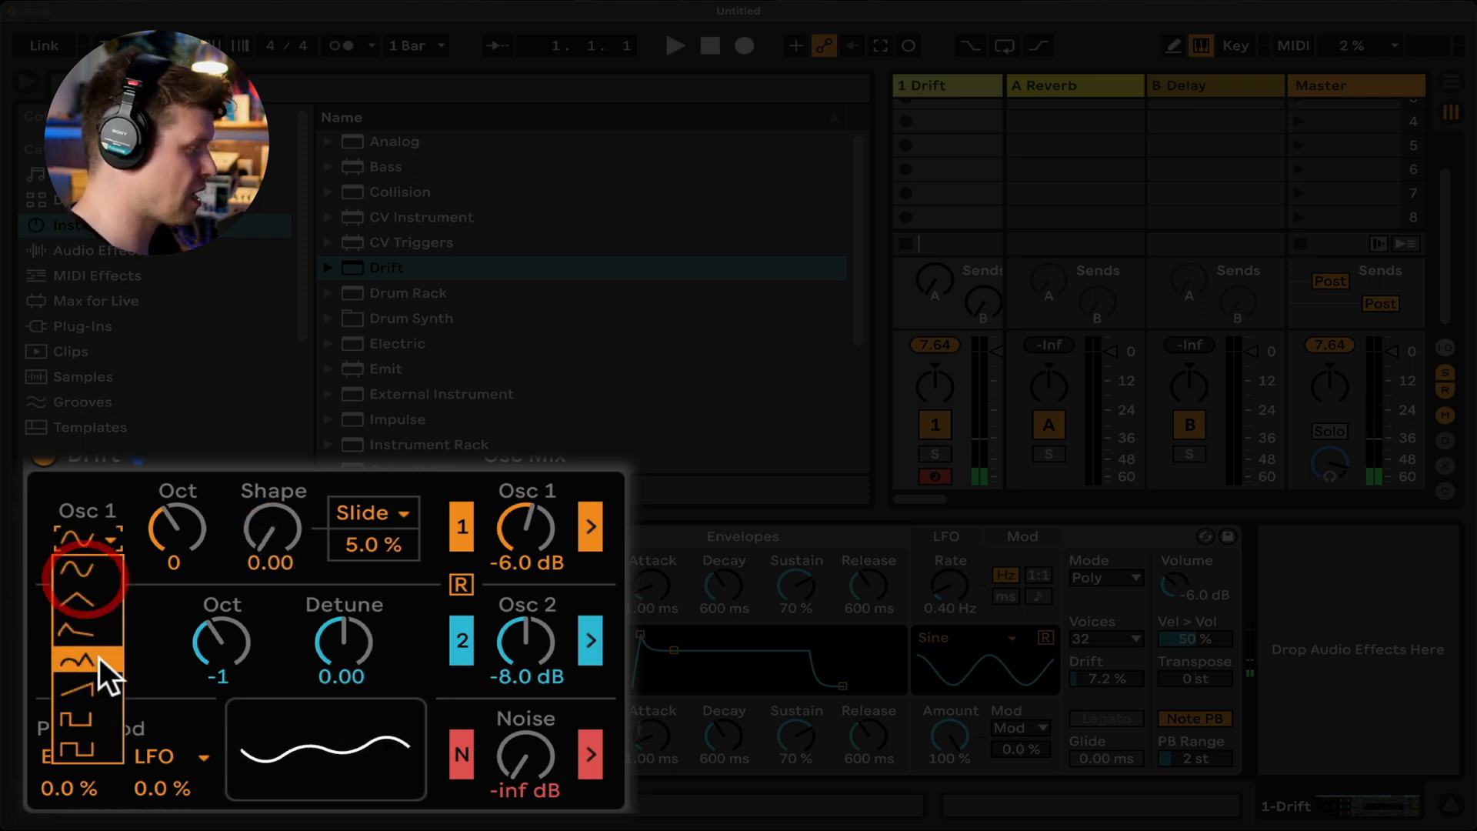
{"action": "left_click", "coordinate": [113, 484]}
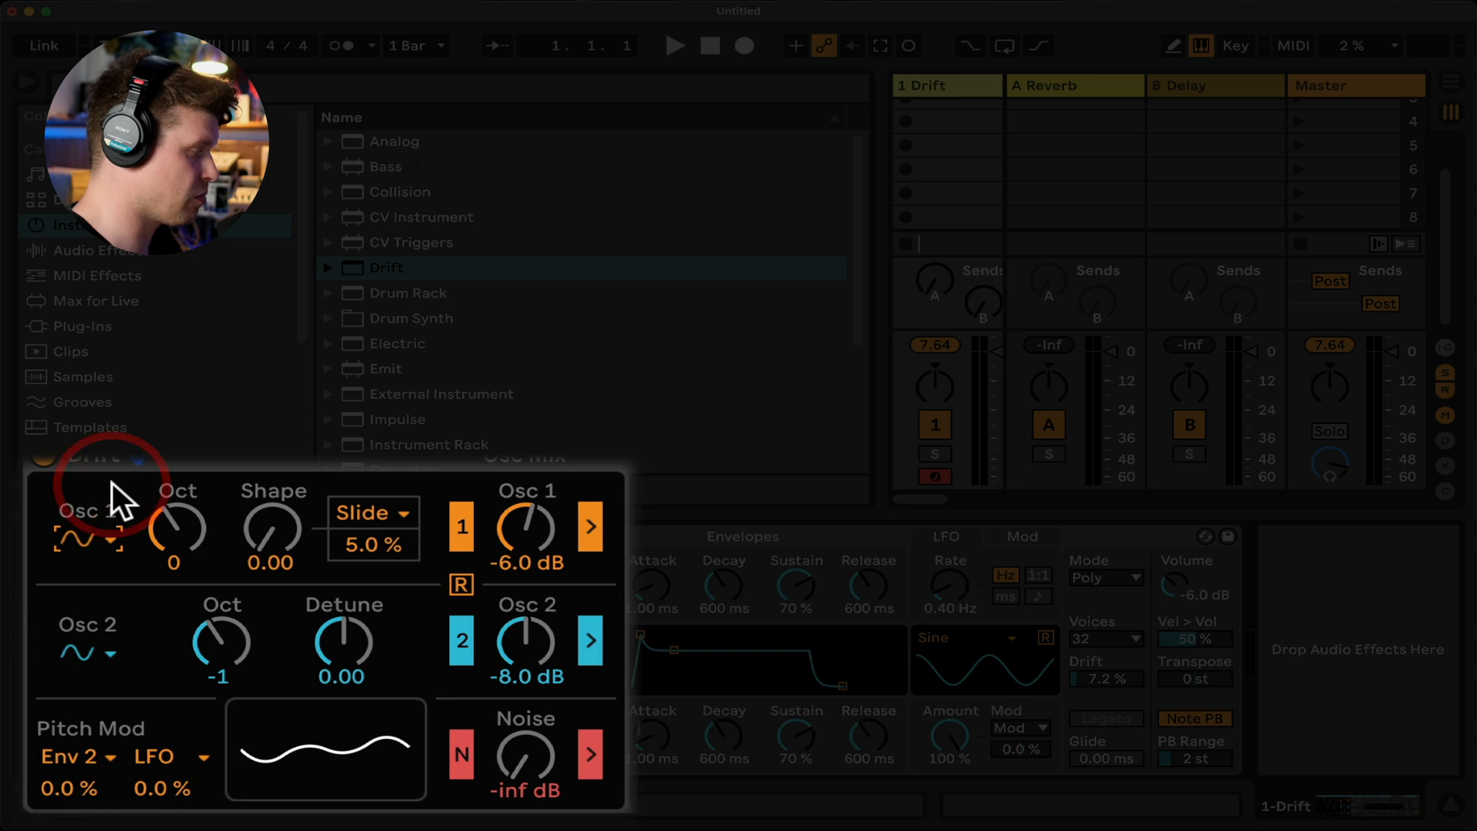
Review the modulation sources available for oscillator 1's Shape and the waveform choices for oscillator 2
{"action": "left_click", "coordinate": [384, 512]}
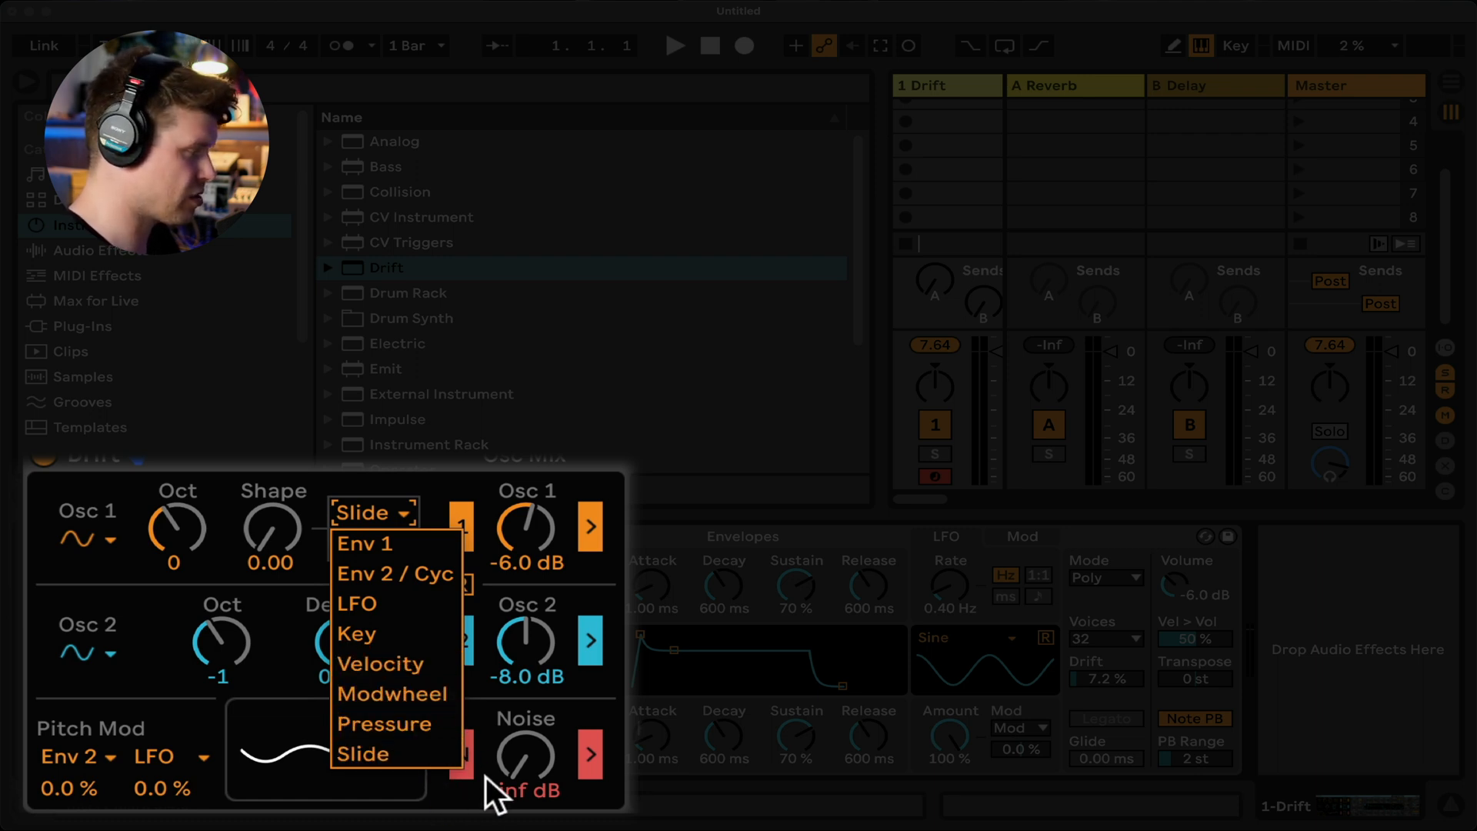
{"action": "left_click", "coordinate": [323, 494]}
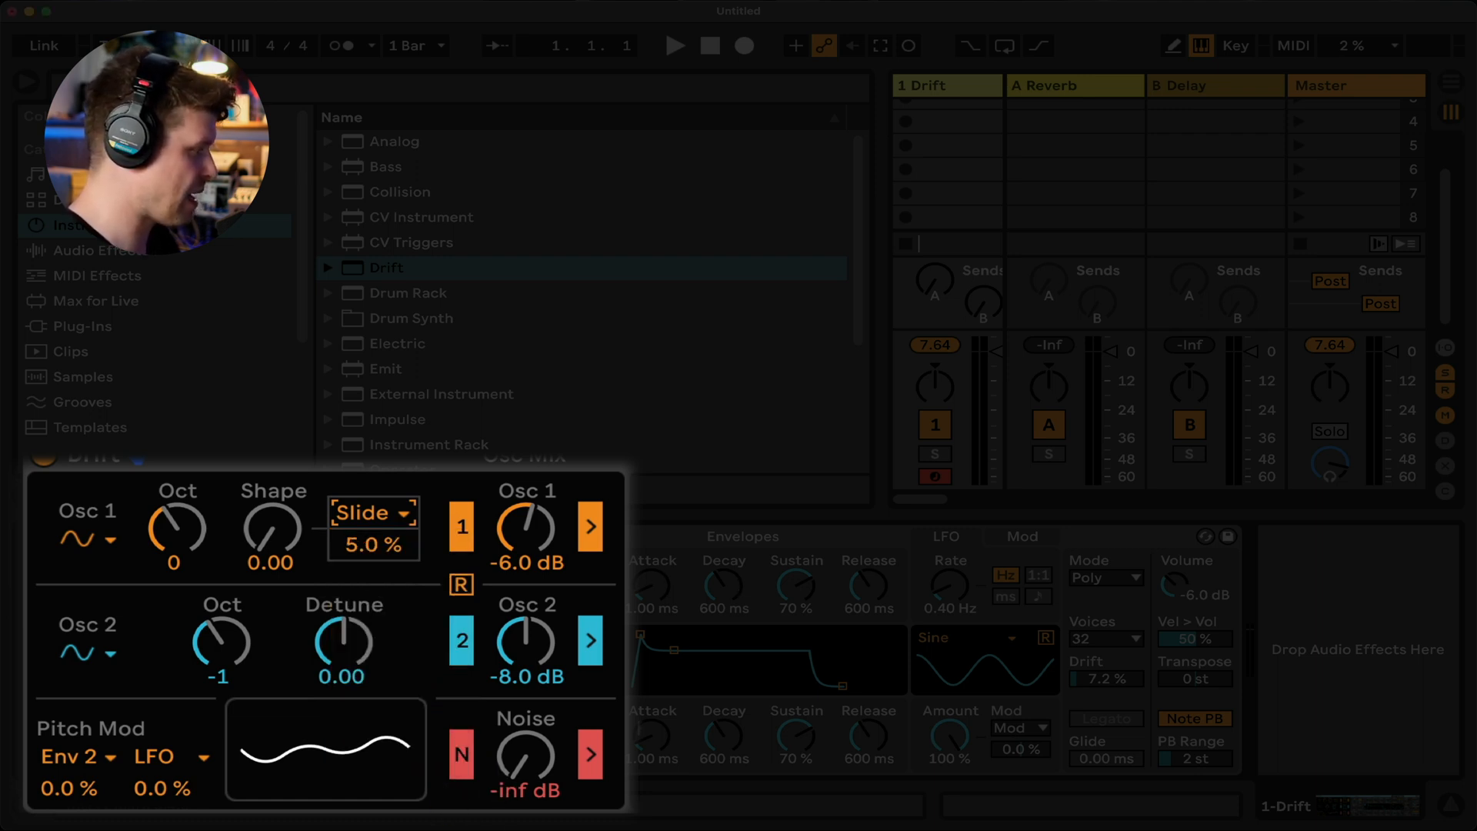
{"action": "left_click", "coordinate": [88, 653]}
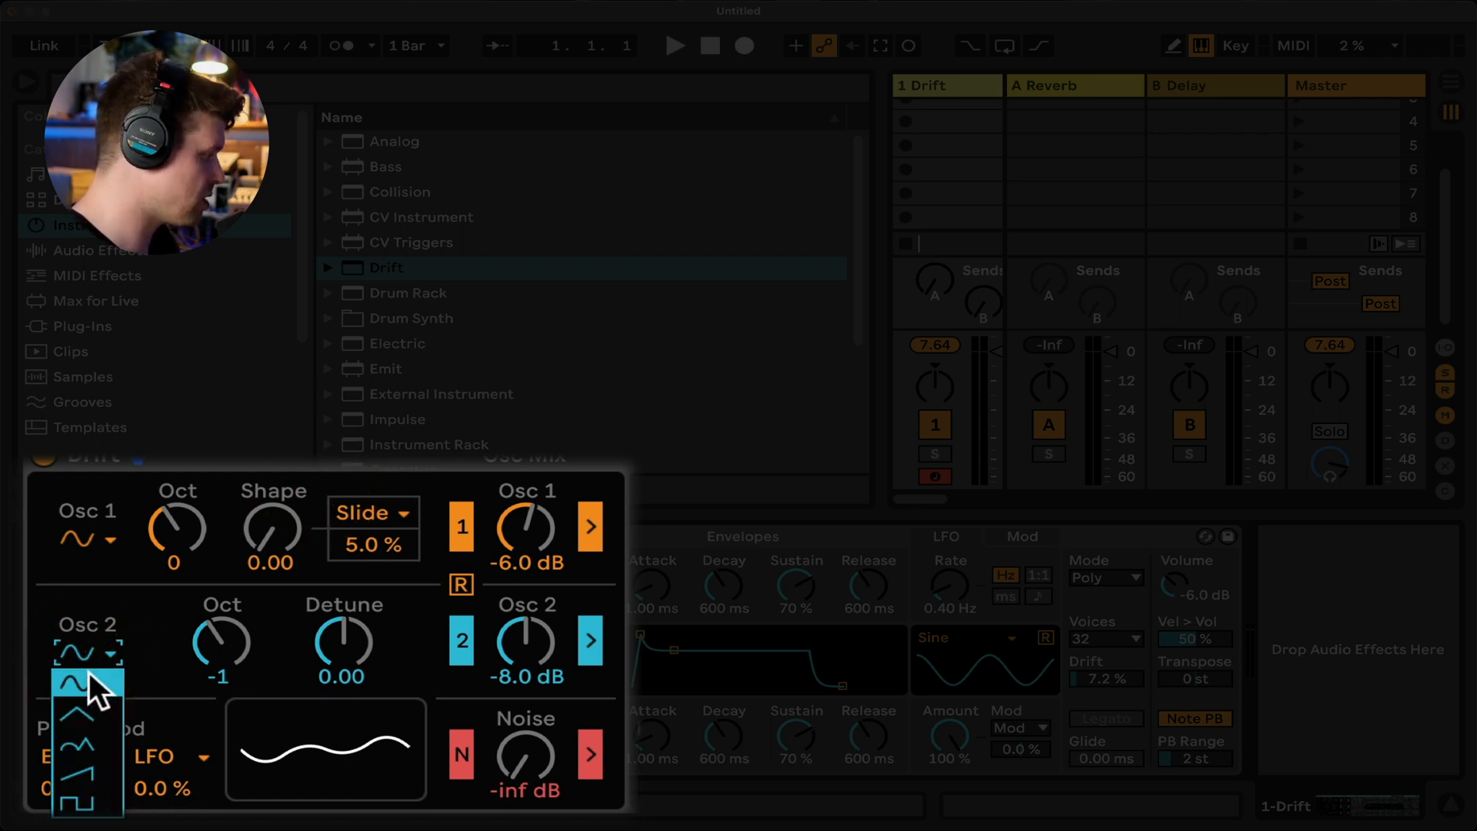
{"action": "left_click", "coordinate": [95, 575]}
{"action": "left_click", "coordinate": [90, 661]}
{"action": "left_click", "coordinate": [141, 600]}
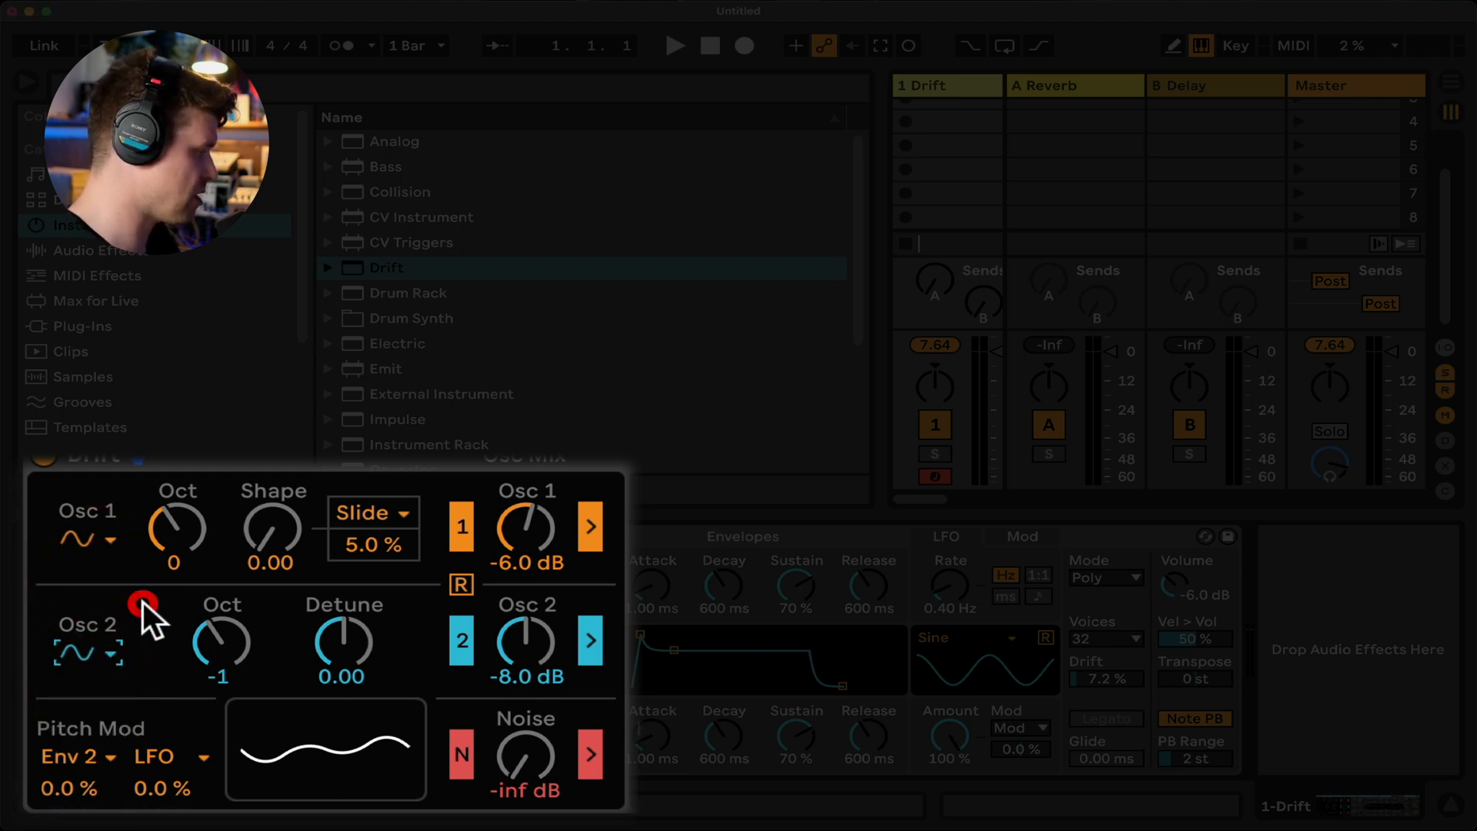
Try out oscillator 2's octave control and raise its Detune to 0.05
{"action": "mouse_move", "coordinate": [216, 643]}
{"action": "left_mouse_down"}
{"action": "mouse_move", "coordinate": [216, 620]}
{"action": "mouse_move", "coordinate": [215, 675]}
{"action": "mouse_move", "coordinate": [215, 651]}
{"action": "left_mouse_up"}
{"action": "left_click", "coordinate": [352, 643]}
{"action": "mouse_move", "coordinate": [353, 643]}
{"action": "left_mouse_down"}
{"action": "mouse_move", "coordinate": [352, 585]}
{"action": "mouse_move", "coordinate": [352, 634]}
{"action": "left_mouse_up"}
Set both oscillators to the saw waveform and oscillator 2's Detune to 0.11
{"action": "left_click", "coordinate": [81, 533]}
{"action": "left_click", "coordinate": [93, 643]}
{"action": "left_click", "coordinate": [92, 643]}
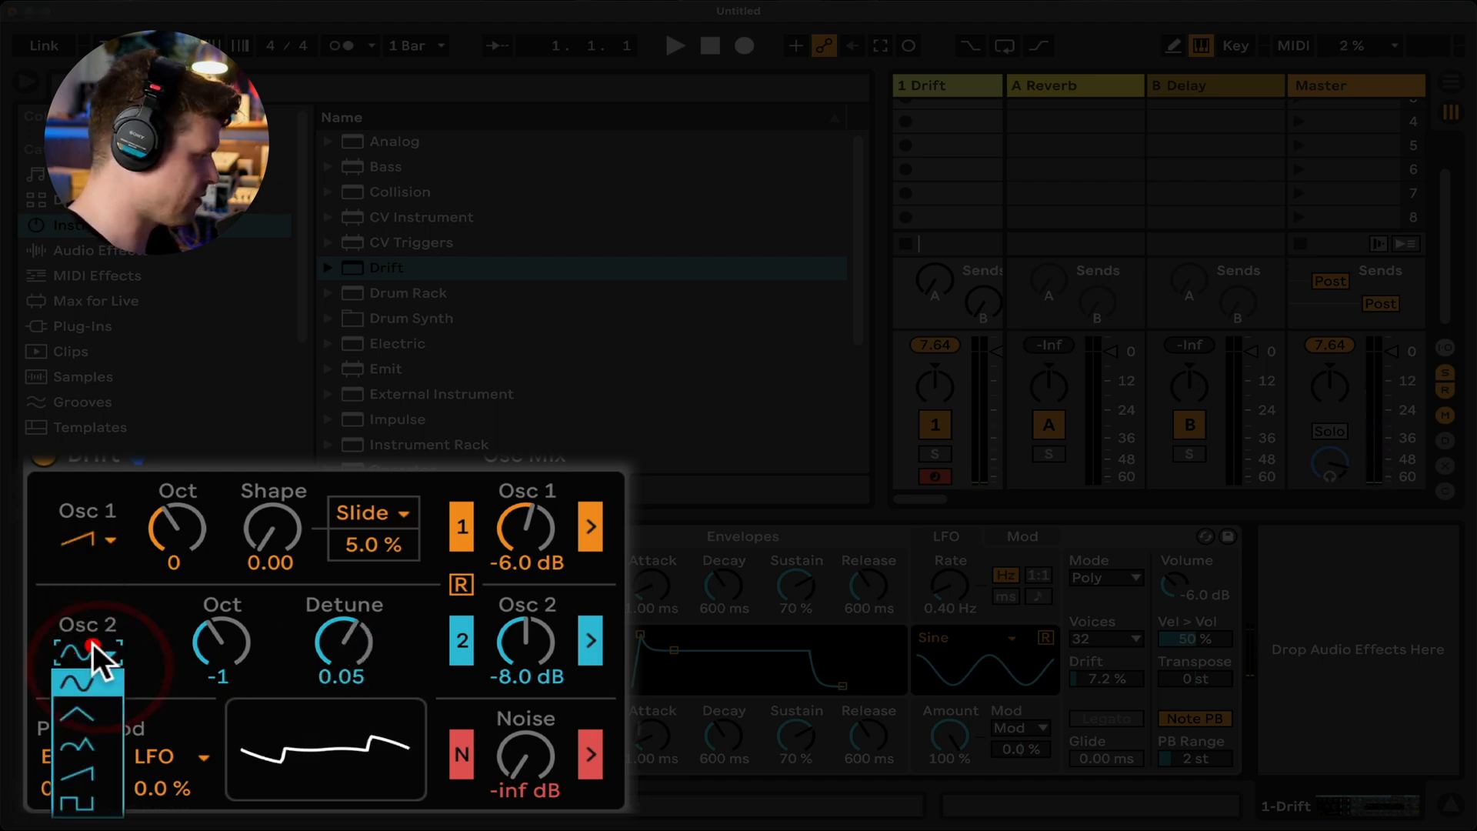
{"action": "left_click", "coordinate": [101, 768]}
{"action": "mouse_move", "coordinate": [344, 643]}
{"action": "left_mouse_down"}
{"action": "mouse_move", "coordinate": [344, 607]}
{"action": "mouse_move", "coordinate": [346, 641]}
{"action": "left_mouse_up"}
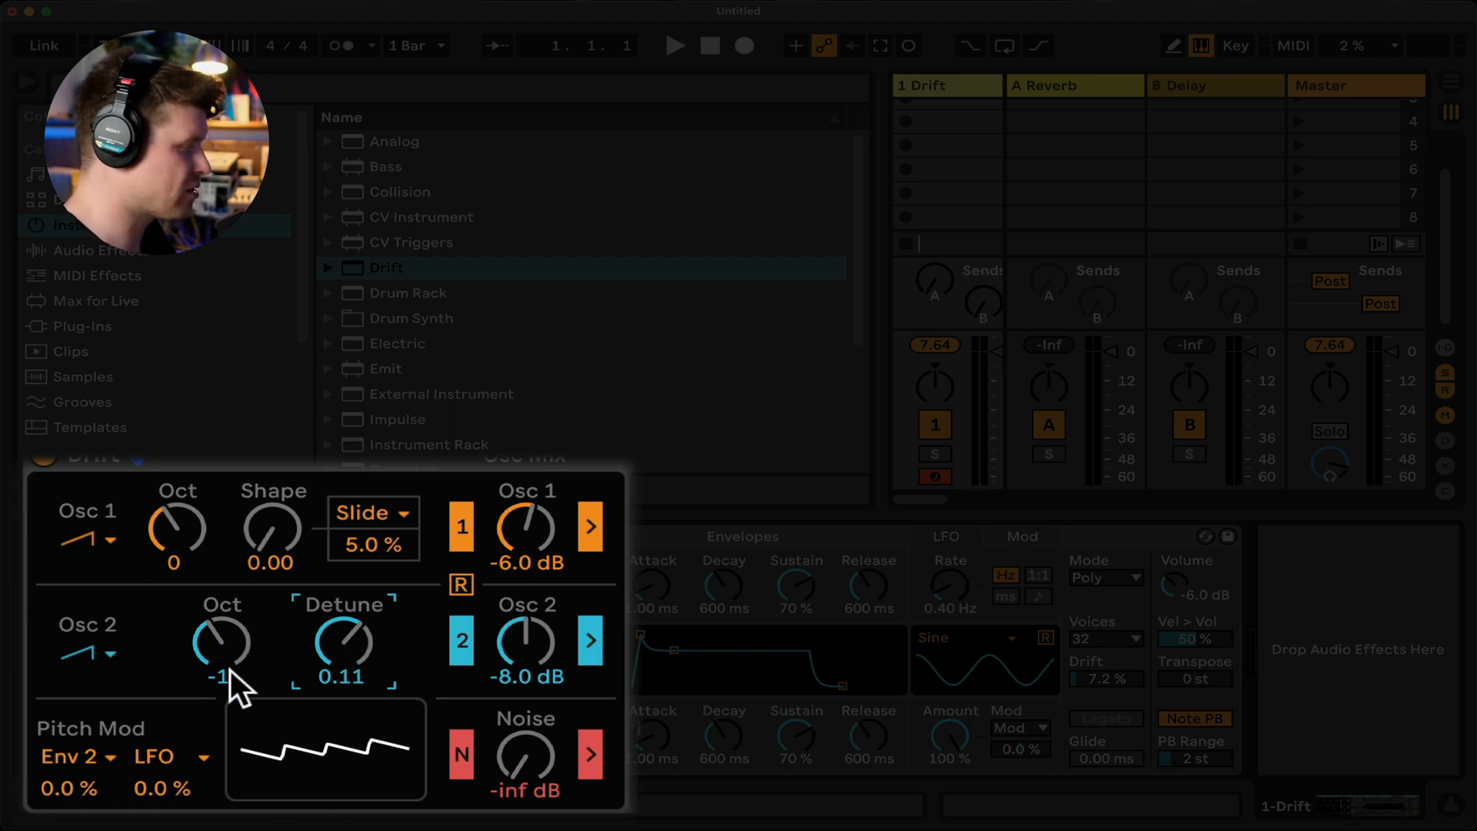
{"action": "mouse_move", "coordinate": [269, 531]}
{"action": "left_mouse_down"}
{"action": "mouse_move", "coordinate": [269, 483]}
{"action": "mouse_move", "coordinate": [269, 532]}
{"action": "left_mouse_up"}
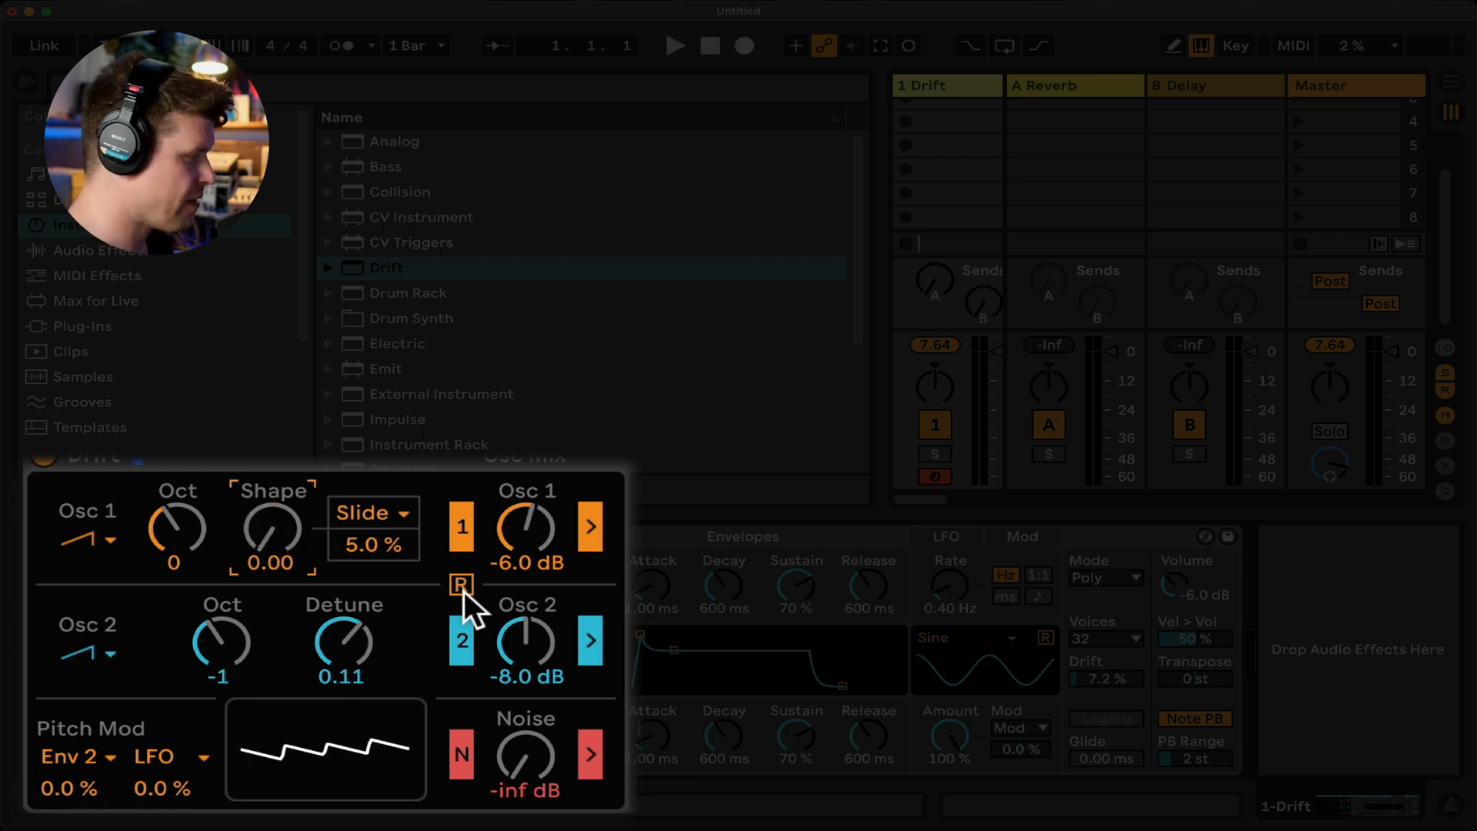
Try the oscillator retrigger switch, and turn oscillator 1, oscillator 2 and the noise off and back on
{"action": "left_click", "coordinate": [464, 589]}
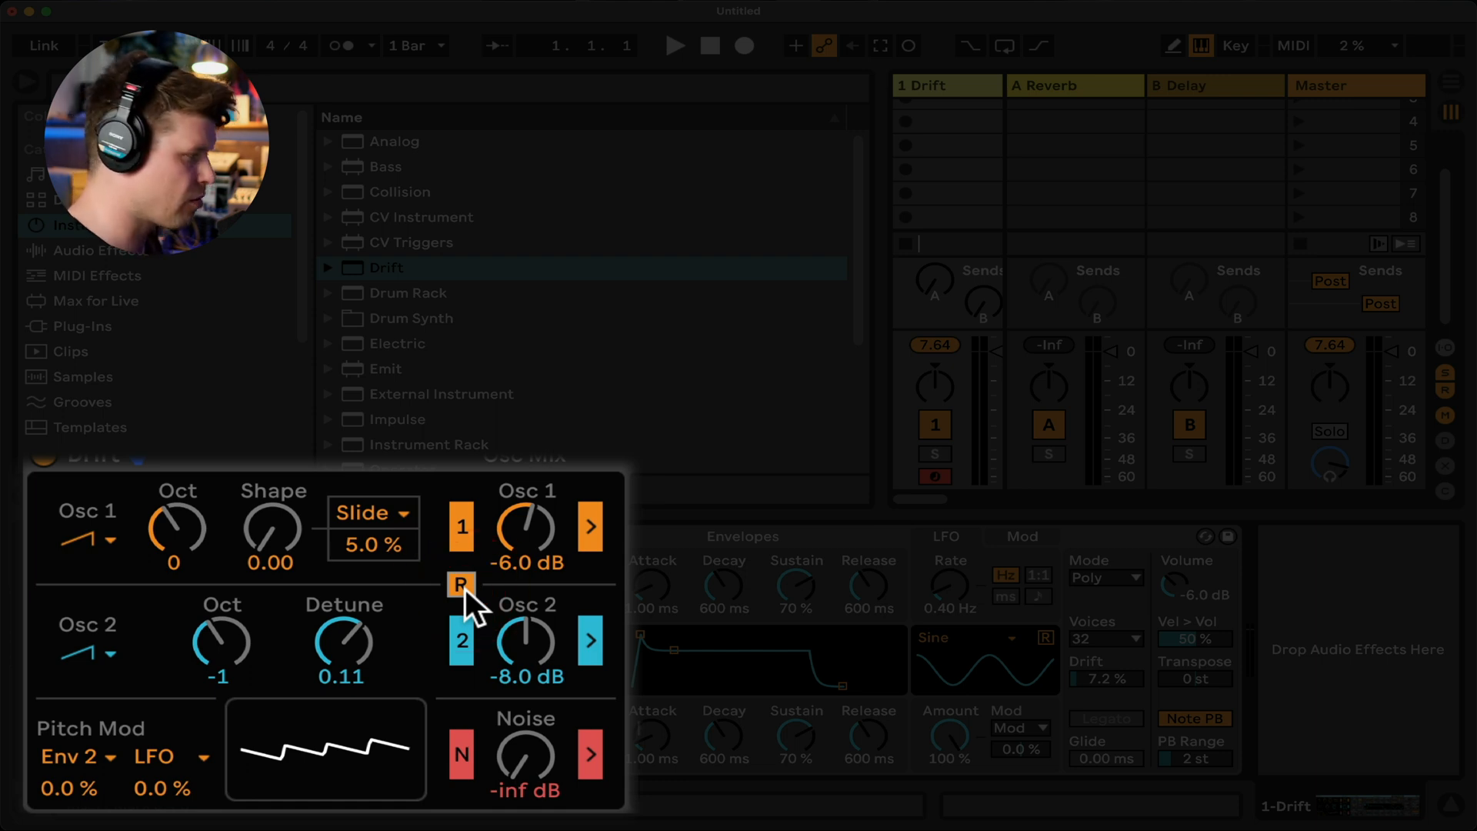
{"action": "left_click", "coordinate": [460, 525]}
{"action": "left_click", "coordinate": [462, 655]}
{"action": "left_click", "coordinate": [460, 735]}
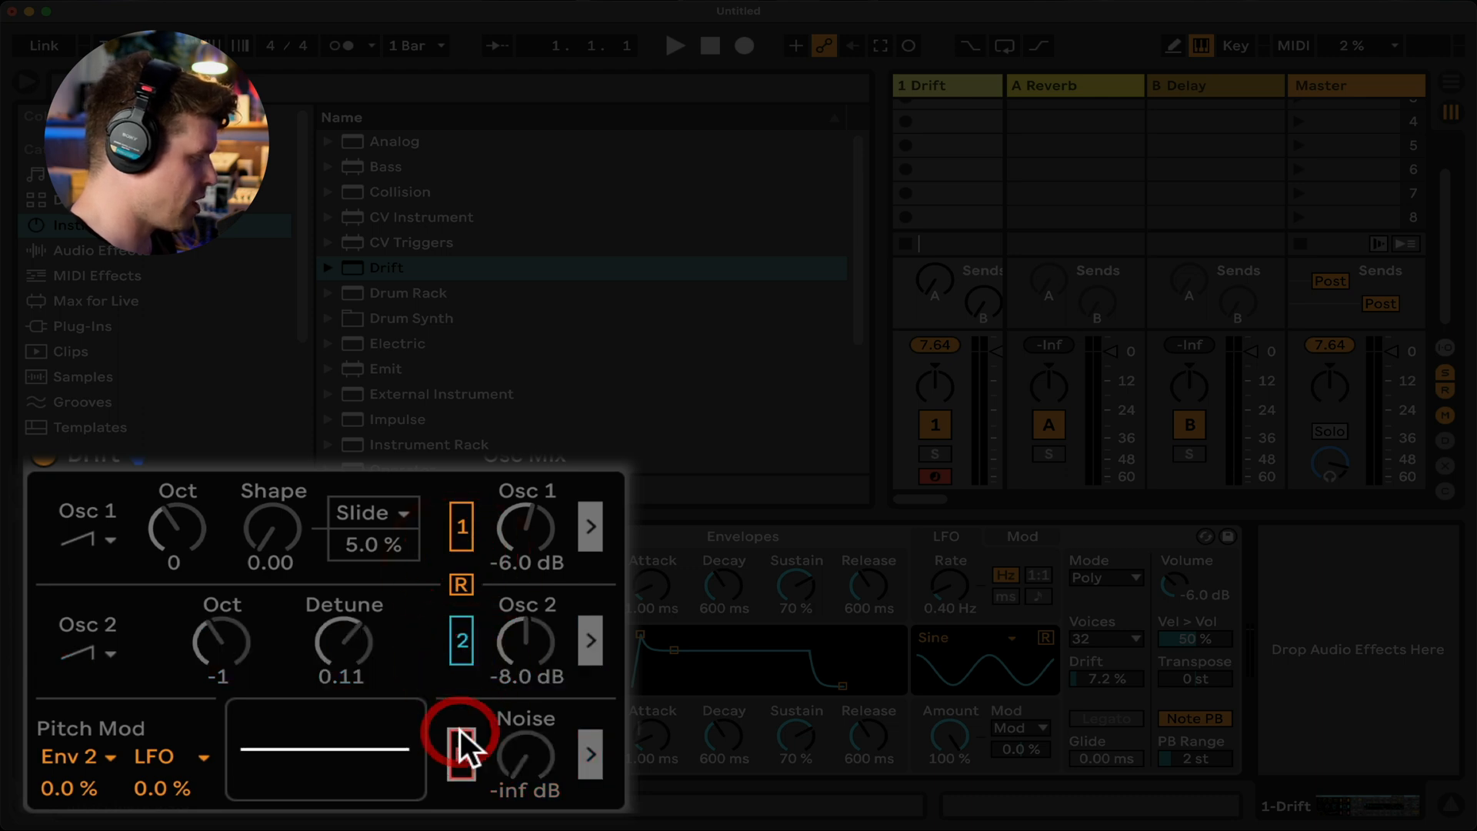
{"action": "left_click", "coordinate": [462, 634]}
{"action": "left_click", "coordinate": [464, 521]}
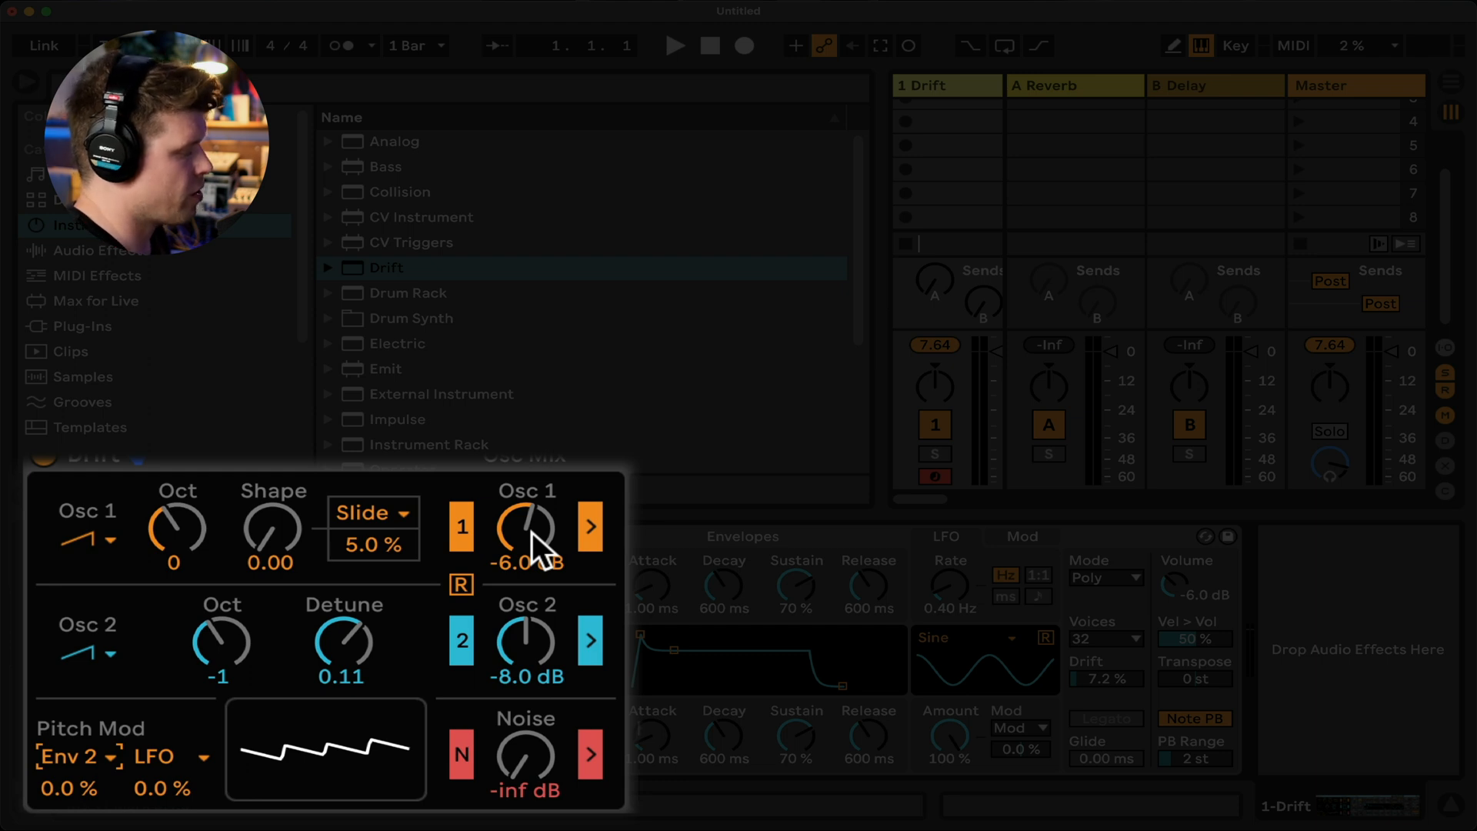
Bypass the filter for oscillator 1, oscillator 2 and the noise, and route all three through it again
{"action": "left_click", "coordinate": [593, 526]}
{"action": "left_click", "coordinate": [586, 642]}
{"action": "left_click", "coordinate": [590, 743]}
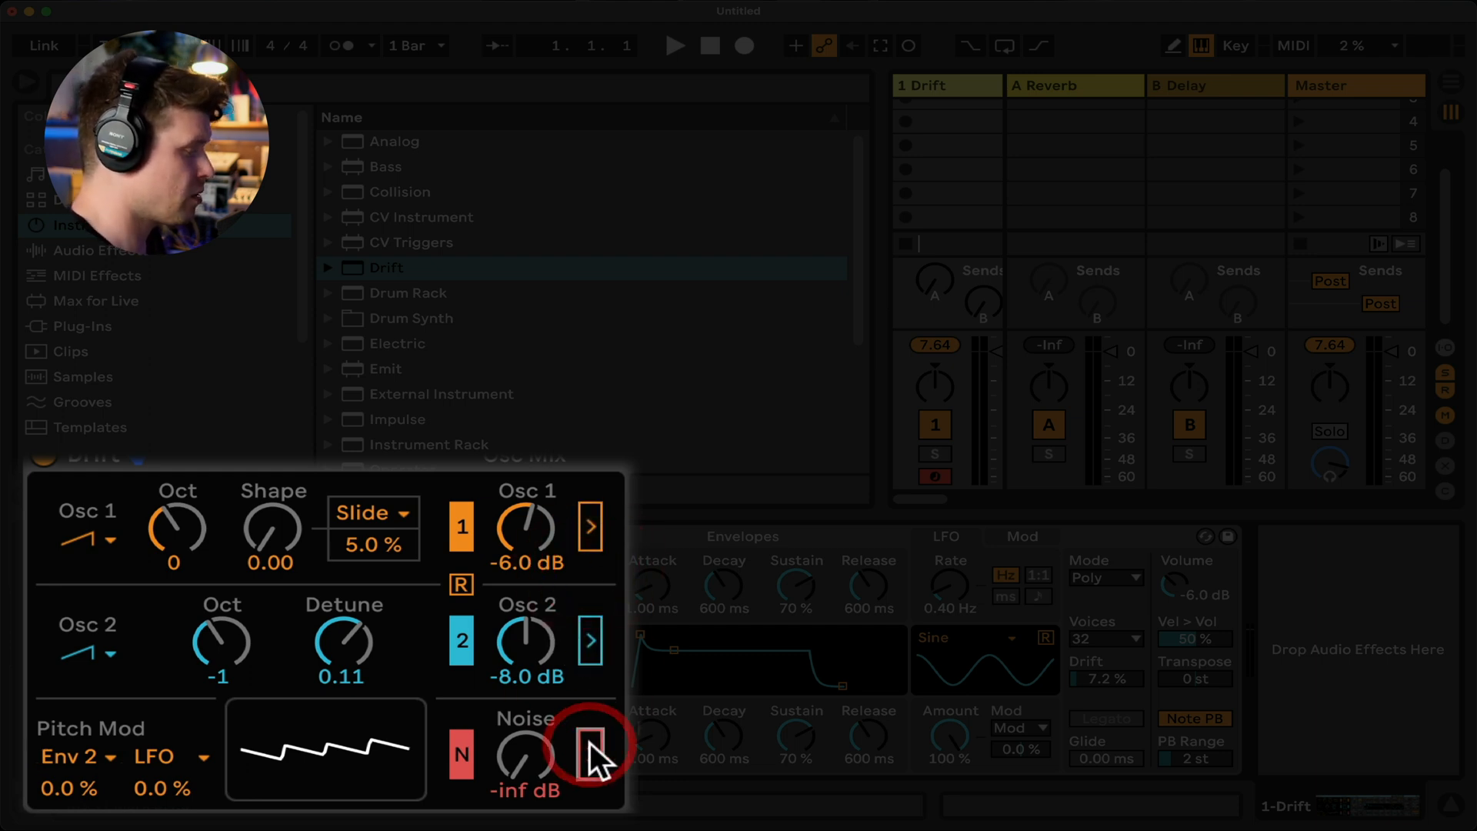
{"action": "left_click", "coordinate": [590, 744]}
{"action": "left_click", "coordinate": [591, 640]}
{"action": "left_click", "coordinate": [593, 523]}
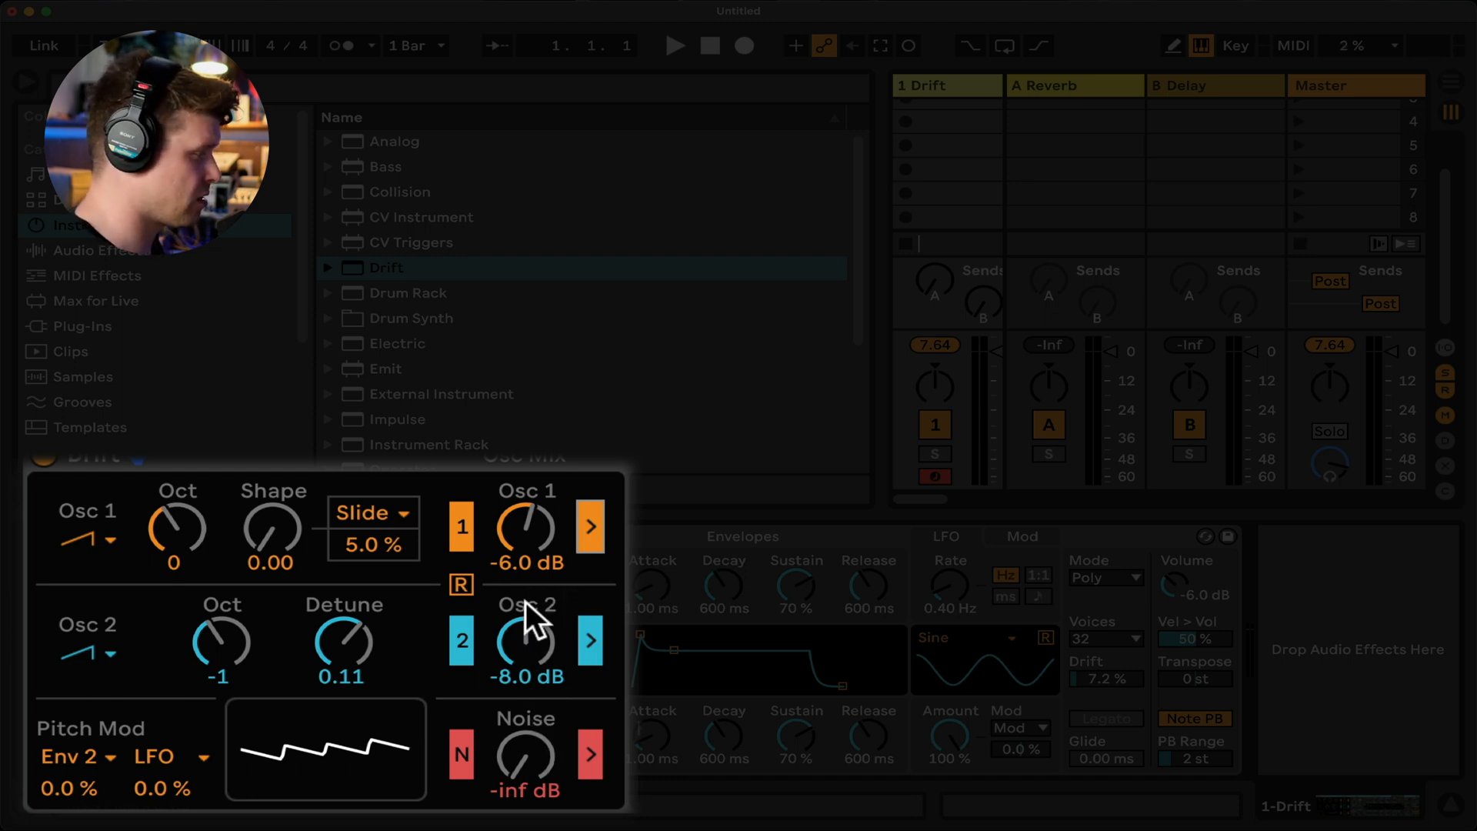
Turn off oscillator 2 and the noise, and raise oscillator 1's mix level to 6.0 dB
{"action": "left_click", "coordinate": [461, 640]}
{"action": "left_click", "coordinate": [462, 755]}
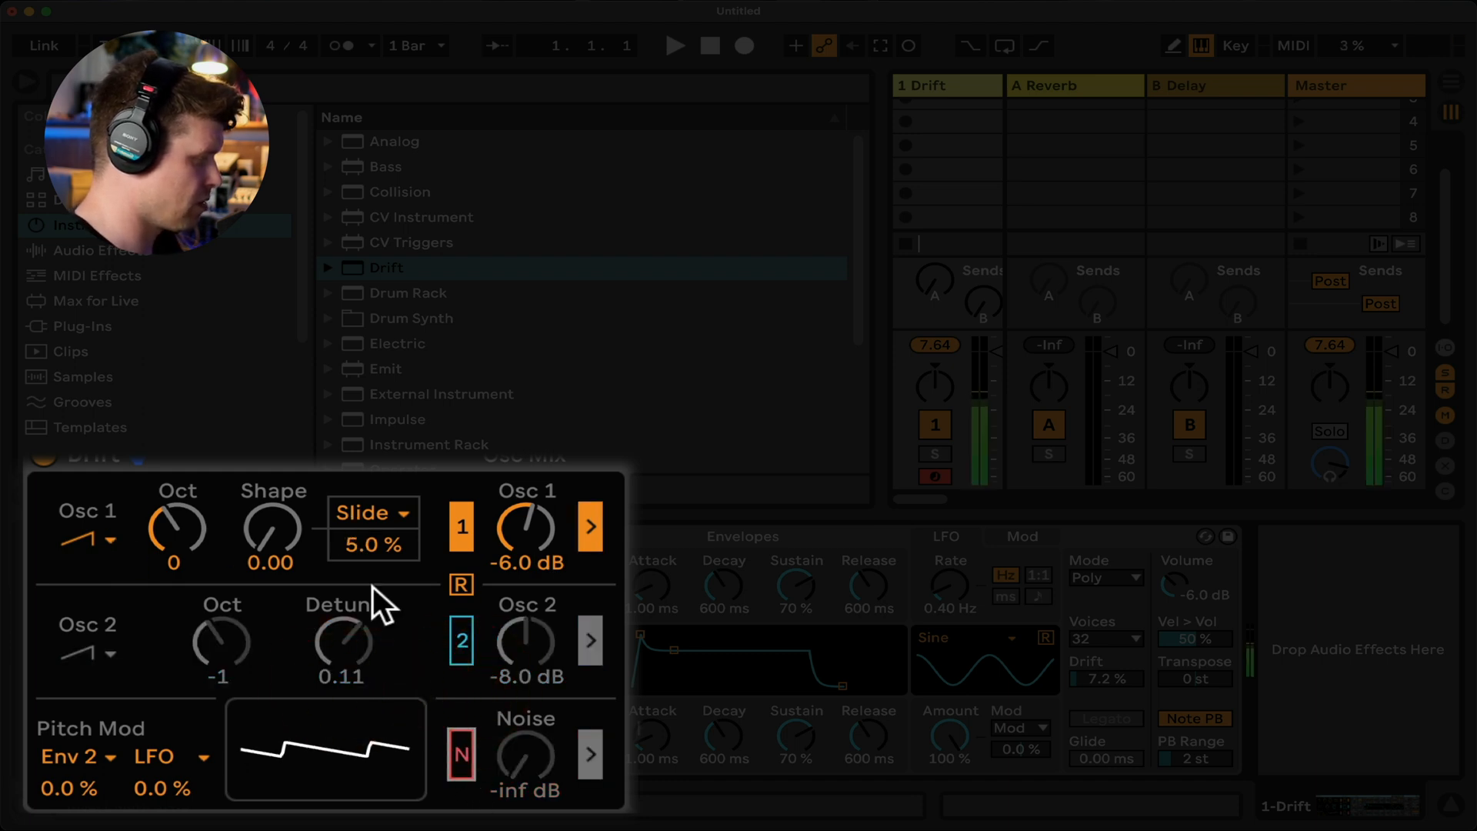
{"action": "left_click_drag", "start_coordinate": [528, 534], "coordinate": [528, 493]}
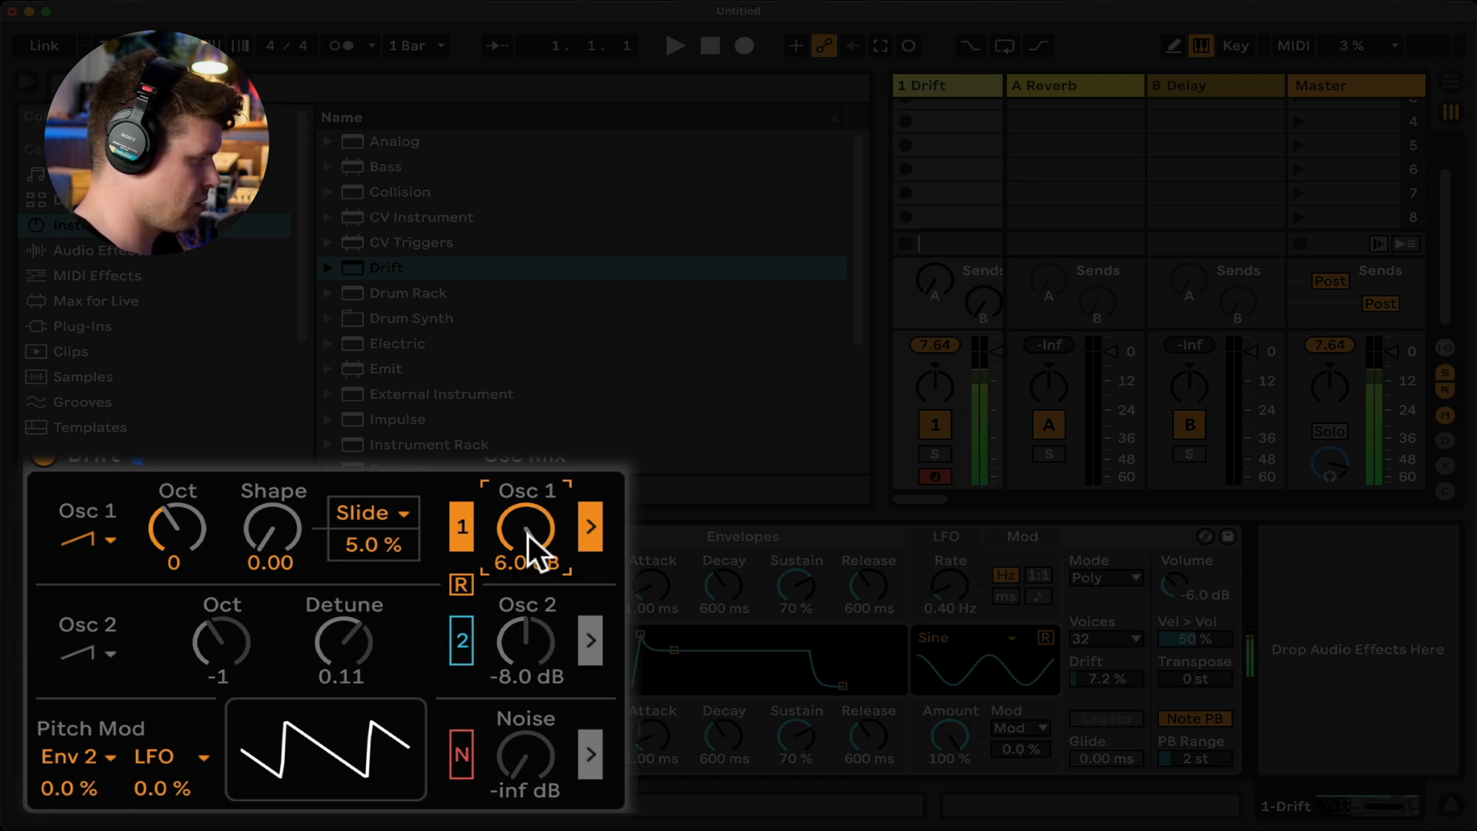
{"action": "left_click_drag", "start_coordinate": [631, 531], "coordinate": [630, 580]}
{"action": "mouse_move", "coordinate": [542, 519]}
{"action": "left_mouse_down"}
{"action": "mouse_move", "coordinate": [542, 573]}
{"action": "mouse_move", "coordinate": [543, 540]}
{"action": "left_mouse_up"}
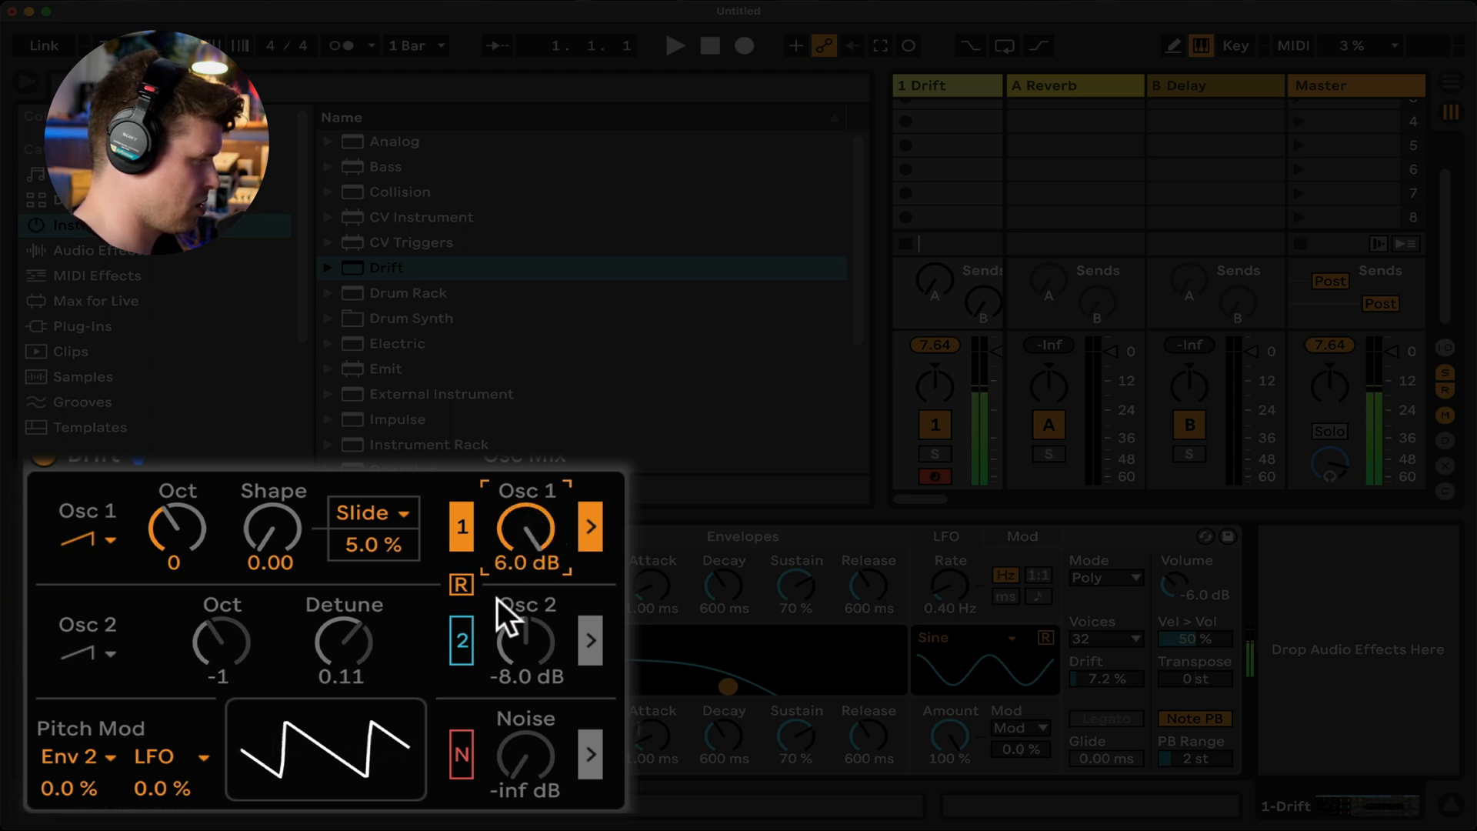
Turn oscillator 2 back on and raise its mix level to 6.0 dB
{"action": "left_click", "coordinate": [460, 640]}
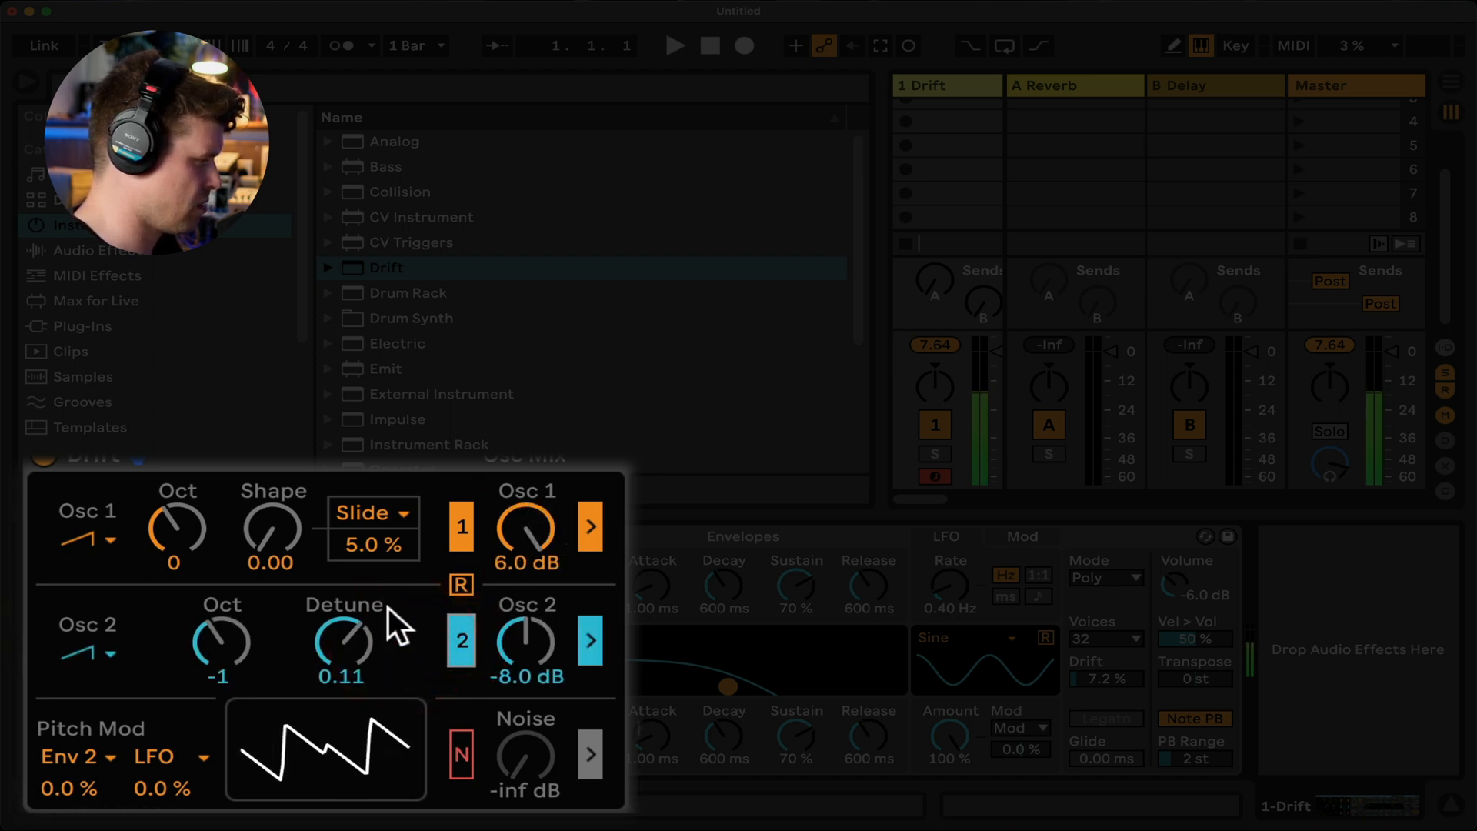
{"action": "left_click_drag", "start_coordinate": [501, 645], "coordinate": [523, 649]}
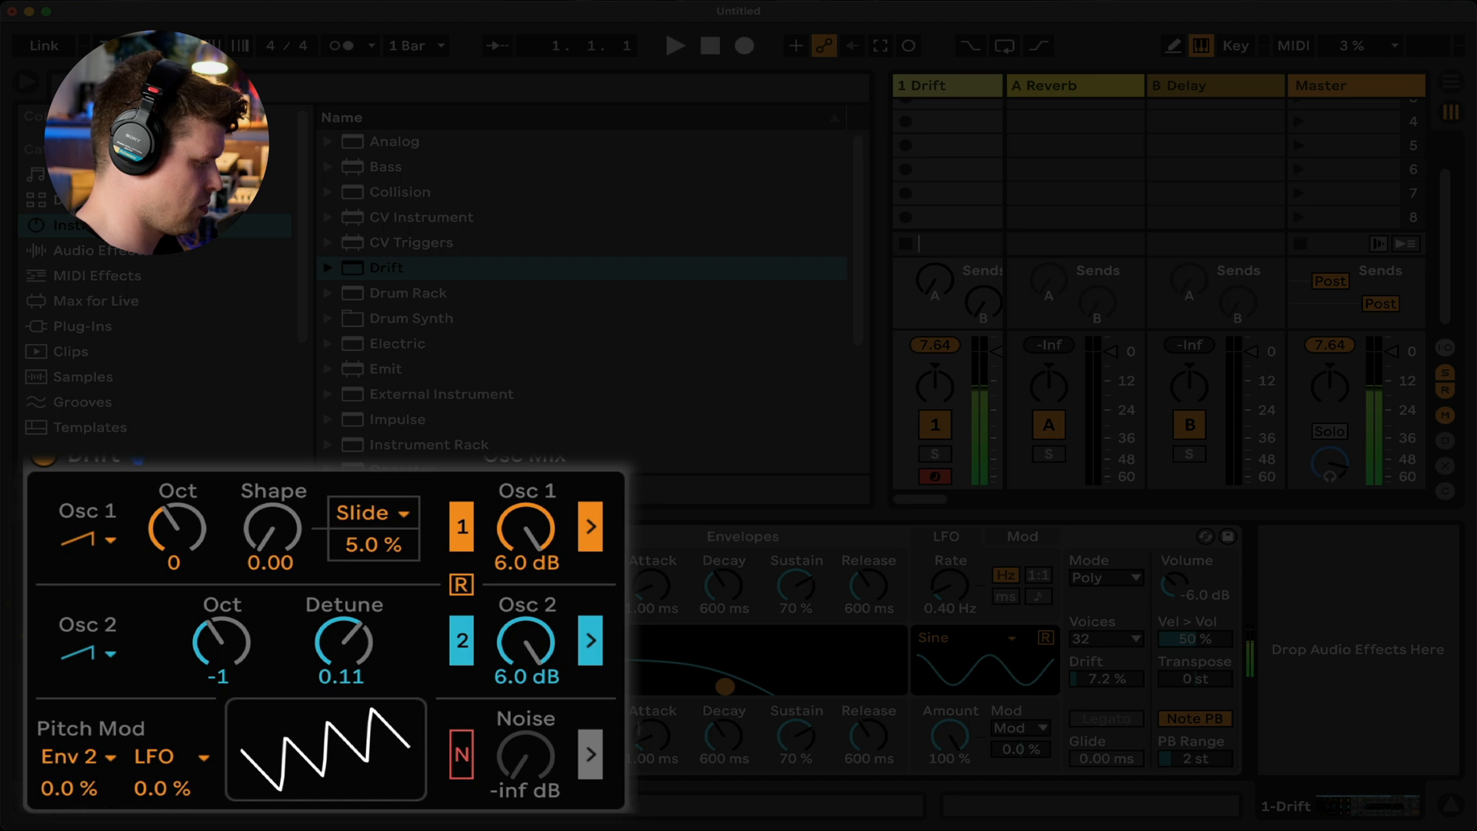
Lower the mix levels of oscillators 1 and 2, raise both again, and turn the noise on
{"action": "mouse_move", "coordinate": [526, 640]}
{"action": "left_mouse_down"}
{"action": "mouse_move", "coordinate": [526, 677]}
{"action": "mouse_move", "coordinate": [527, 642]}
{"action": "left_mouse_up"}
{"action": "mouse_move", "coordinate": [526, 529]}
{"action": "left_mouse_down"}
{"action": "mouse_move", "coordinate": [526, 600]}
{"action": "mouse_move", "coordinate": [520, 526]}
{"action": "left_mouse_up"}
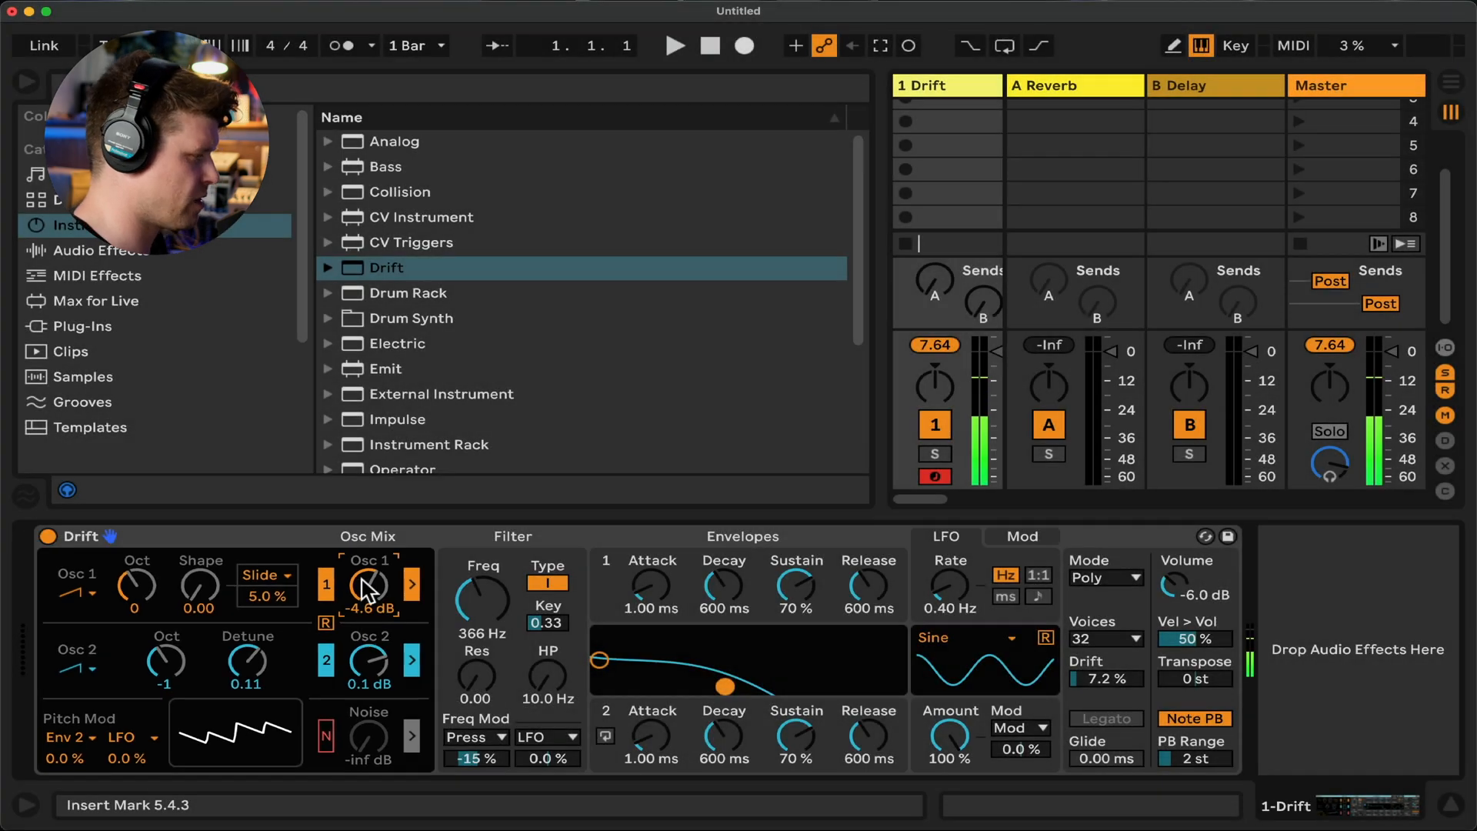
{"action": "left_click_drag", "start_coordinate": [363, 578], "coordinate": [363, 515]}
{"action": "left_click_drag", "start_coordinate": [374, 658], "coordinate": [442, 613]}
{"action": "left_click", "coordinate": [326, 739]}
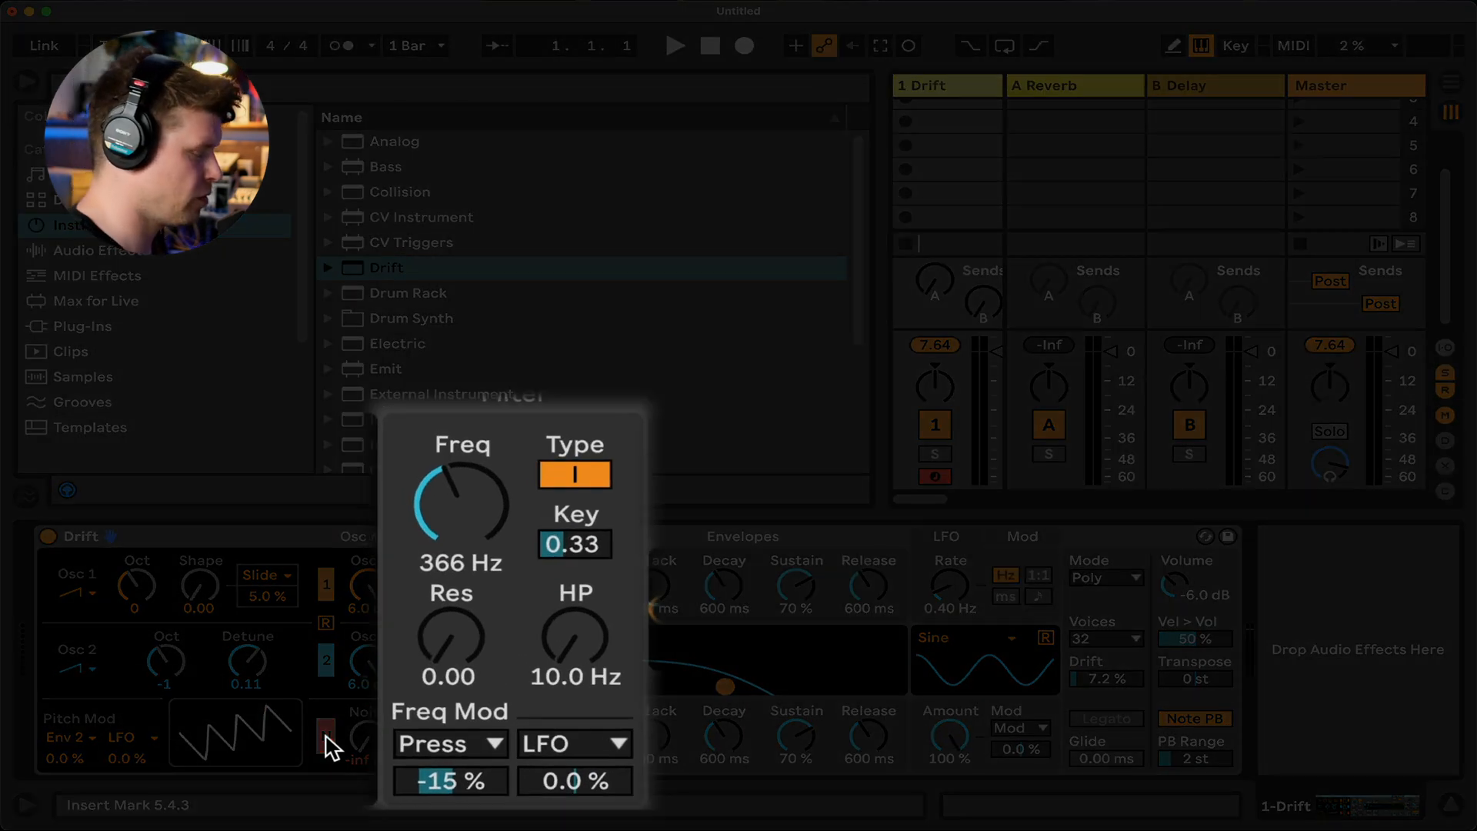
Switch the filter to type II and back to type I, and lower its frequency to 170 Hz
{"action": "left_click", "coordinate": [589, 475]}
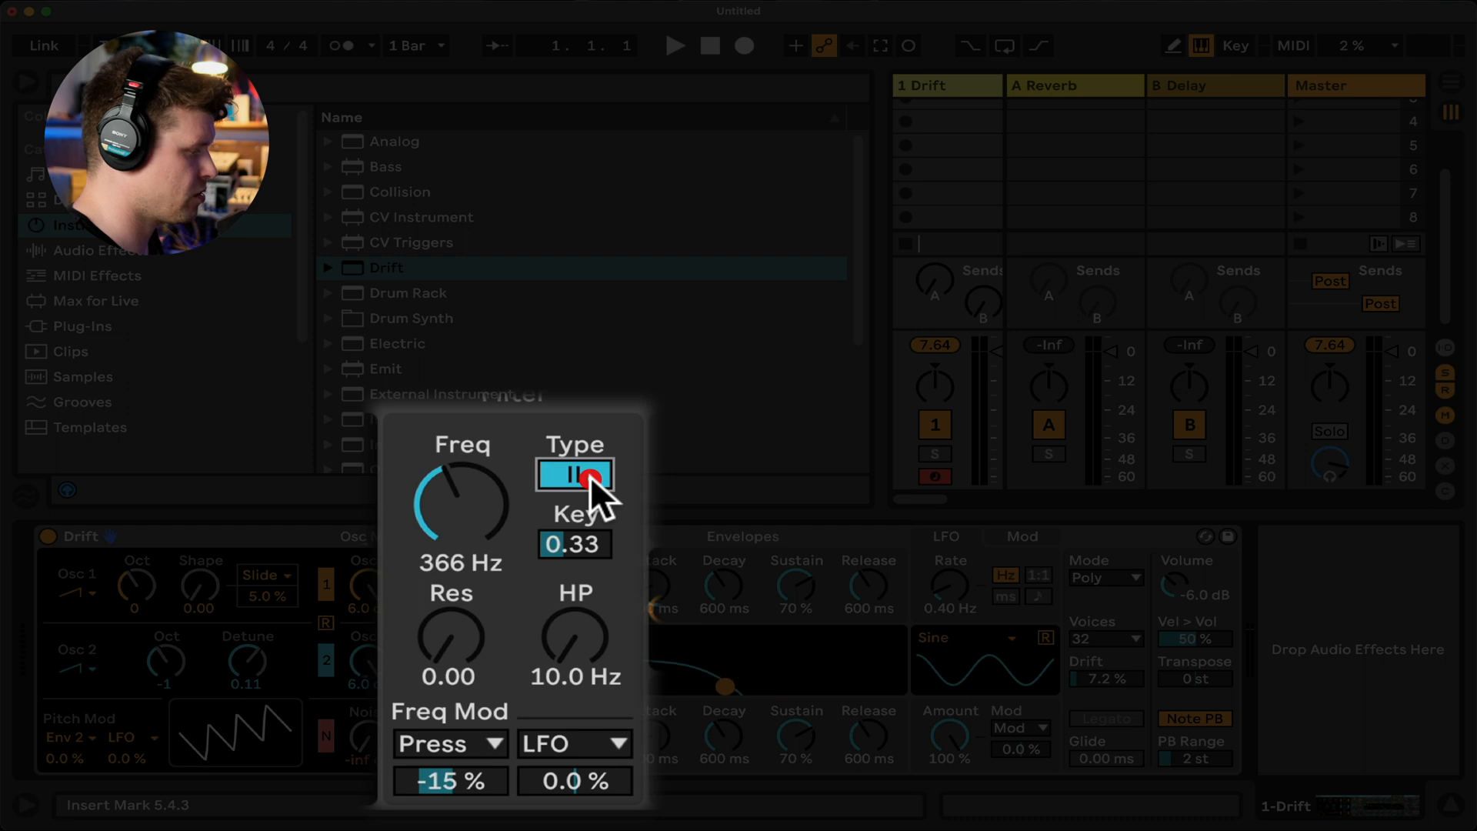
{"action": "left_click", "coordinate": [589, 475]}
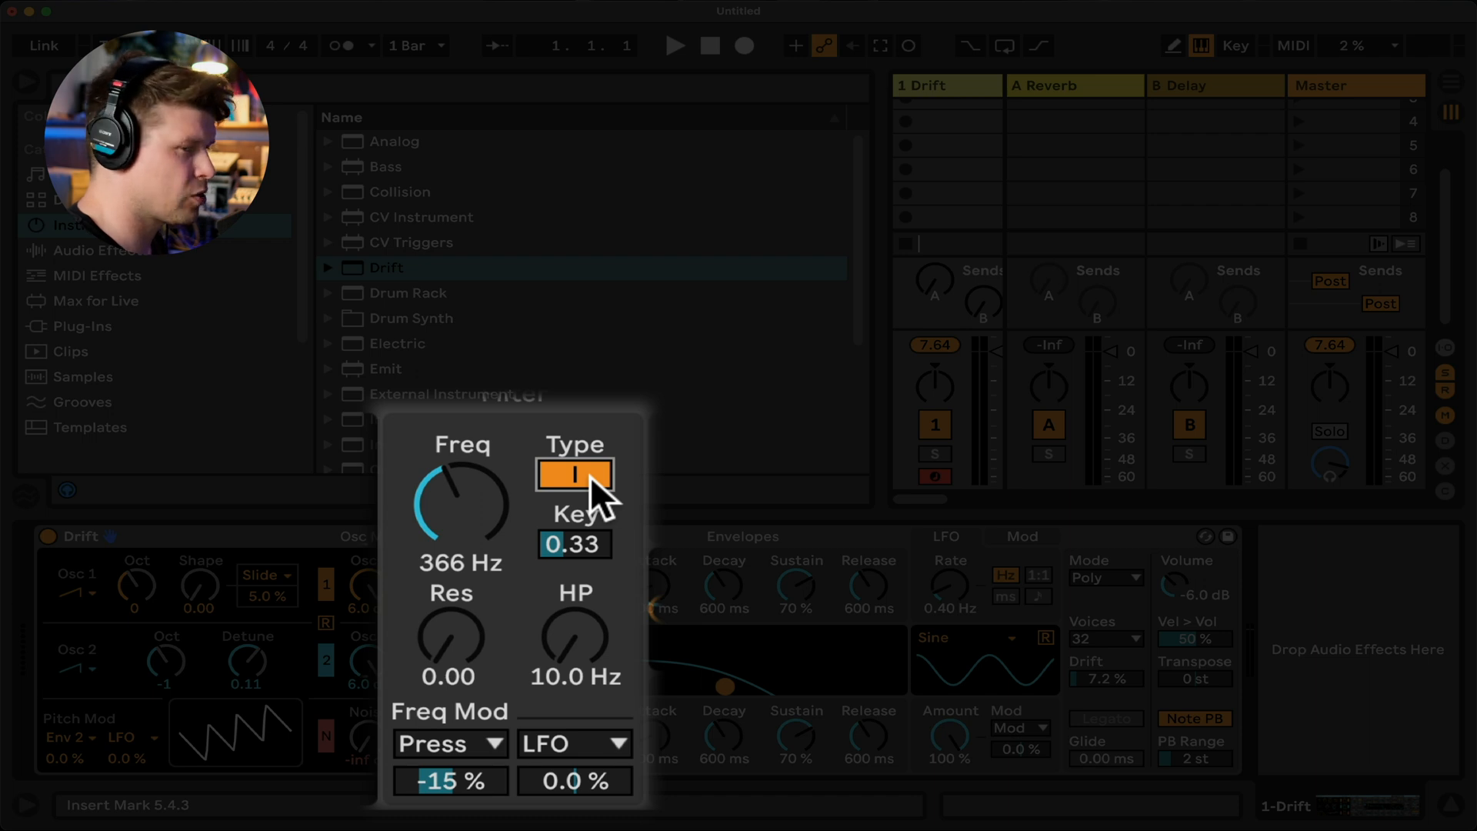
{"action": "mouse_move", "coordinate": [456, 508]}
{"action": "left_mouse_down"}
{"action": "mouse_move", "coordinate": [462, 431]}
{"action": "mouse_move", "coordinate": [472, 514]}
{"action": "left_mouse_up"}
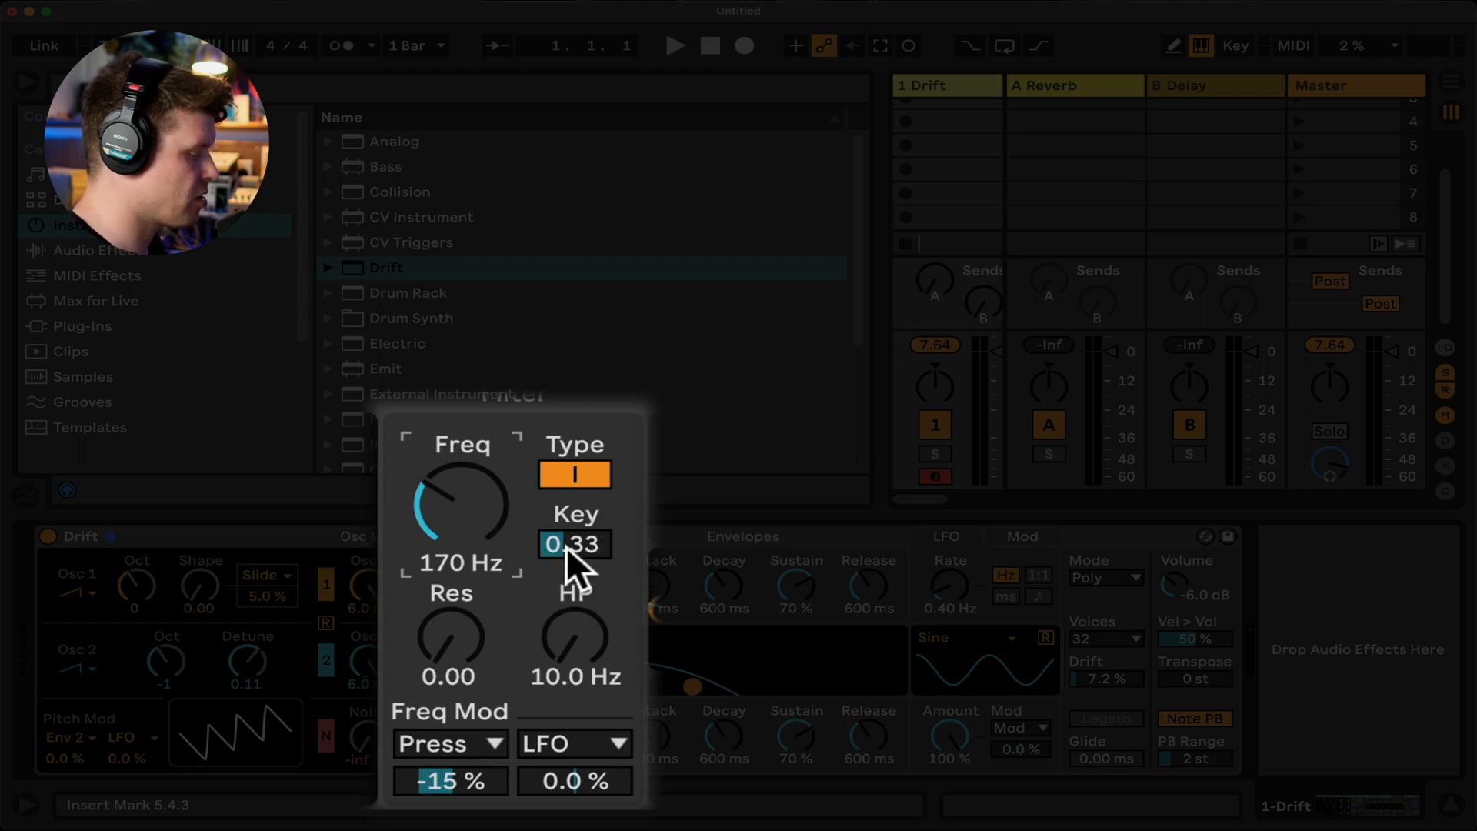
Set the filter's key tracking to 0.24, frequency to 104 Hz and resonance to 1.01, and try its high-pass control
{"action": "left_click_drag", "start_coordinate": [572, 551], "coordinate": [572, 499]}
{"action": "left_click_drag", "start_coordinate": [432, 492], "coordinate": [511, 526]}
{"action": "mouse_move", "coordinate": [440, 637]}
{"action": "left_mouse_down"}
{"action": "mouse_move", "coordinate": [440, 600]}
{"action": "mouse_move", "coordinate": [440, 634]}
{"action": "mouse_move", "coordinate": [451, 620]}
{"action": "left_mouse_up"}
{"action": "left_click_drag", "start_coordinate": [461, 500], "coordinate": [460, 550]}
{"action": "left_click_drag", "start_coordinate": [559, 639], "coordinate": [559, 623]}
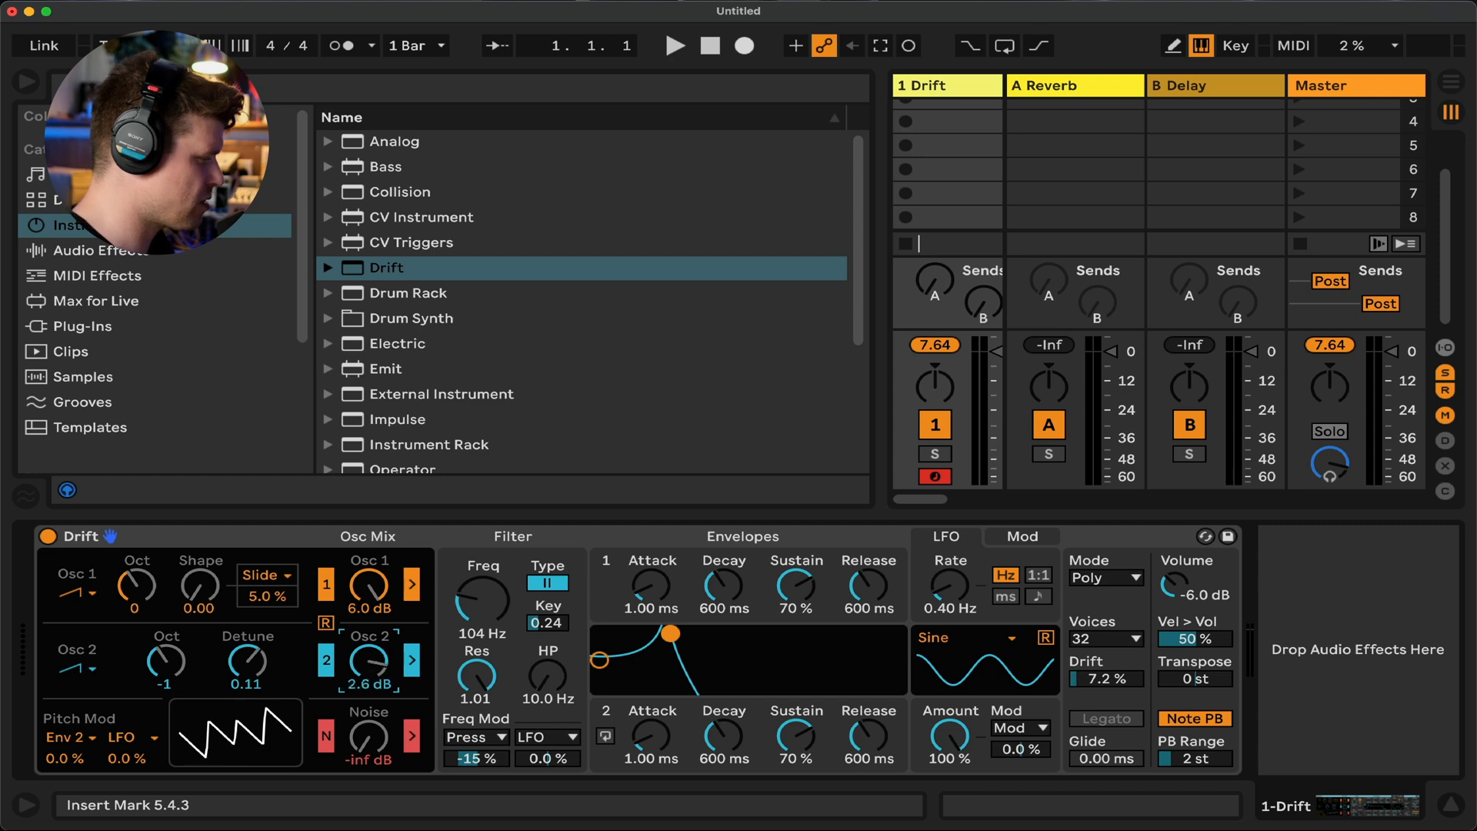
Set the mix to -10 dB for oscillator 1 and -9.0 dB for oscillator 2, and the filter to type I at 189 Hz
{"action": "left_click_drag", "start_coordinate": [369, 660], "coordinate": [372, 671]}
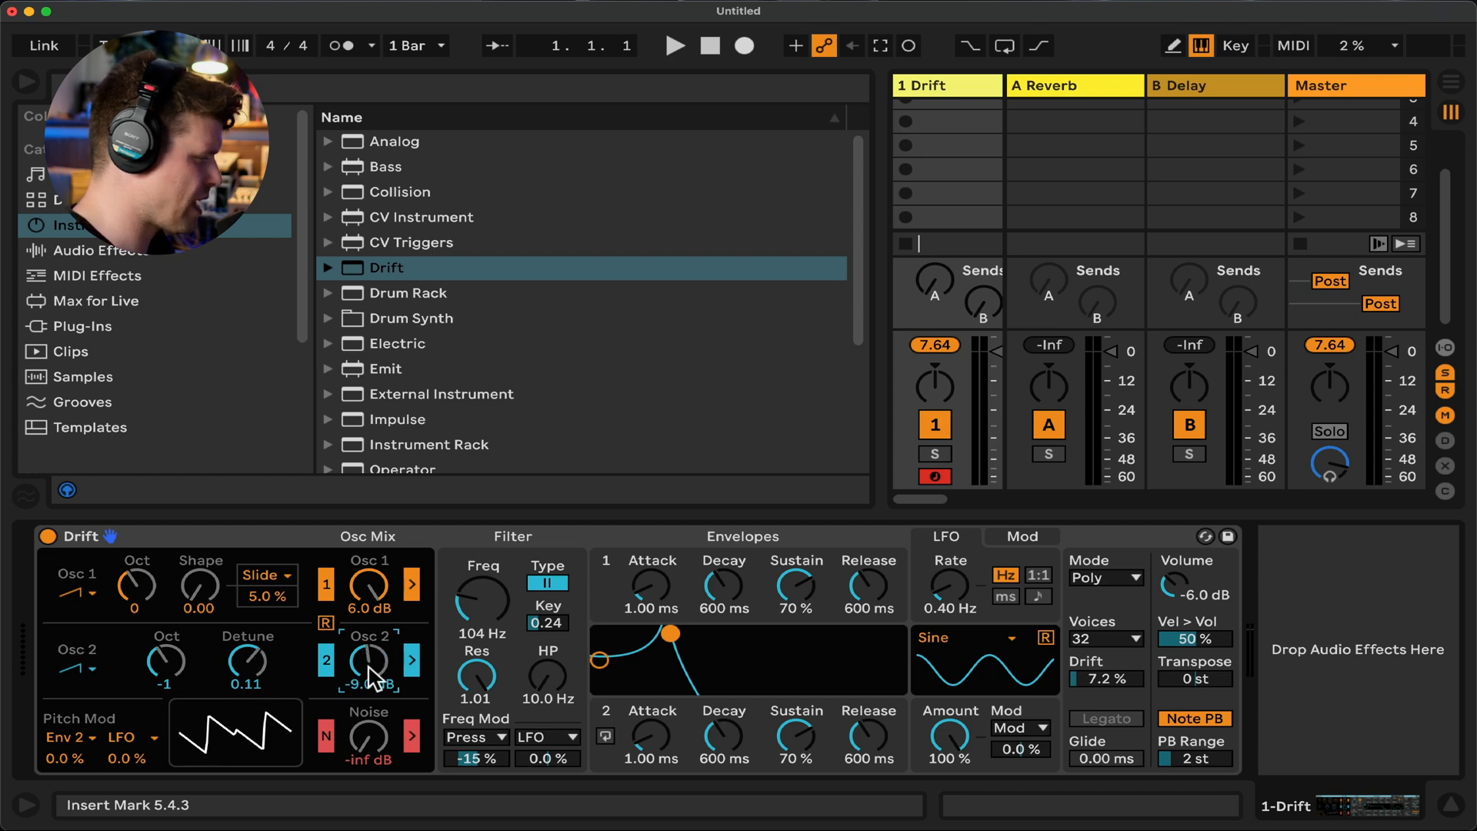
{"action": "left_click_drag", "start_coordinate": [370, 597], "coordinate": [370, 613]}
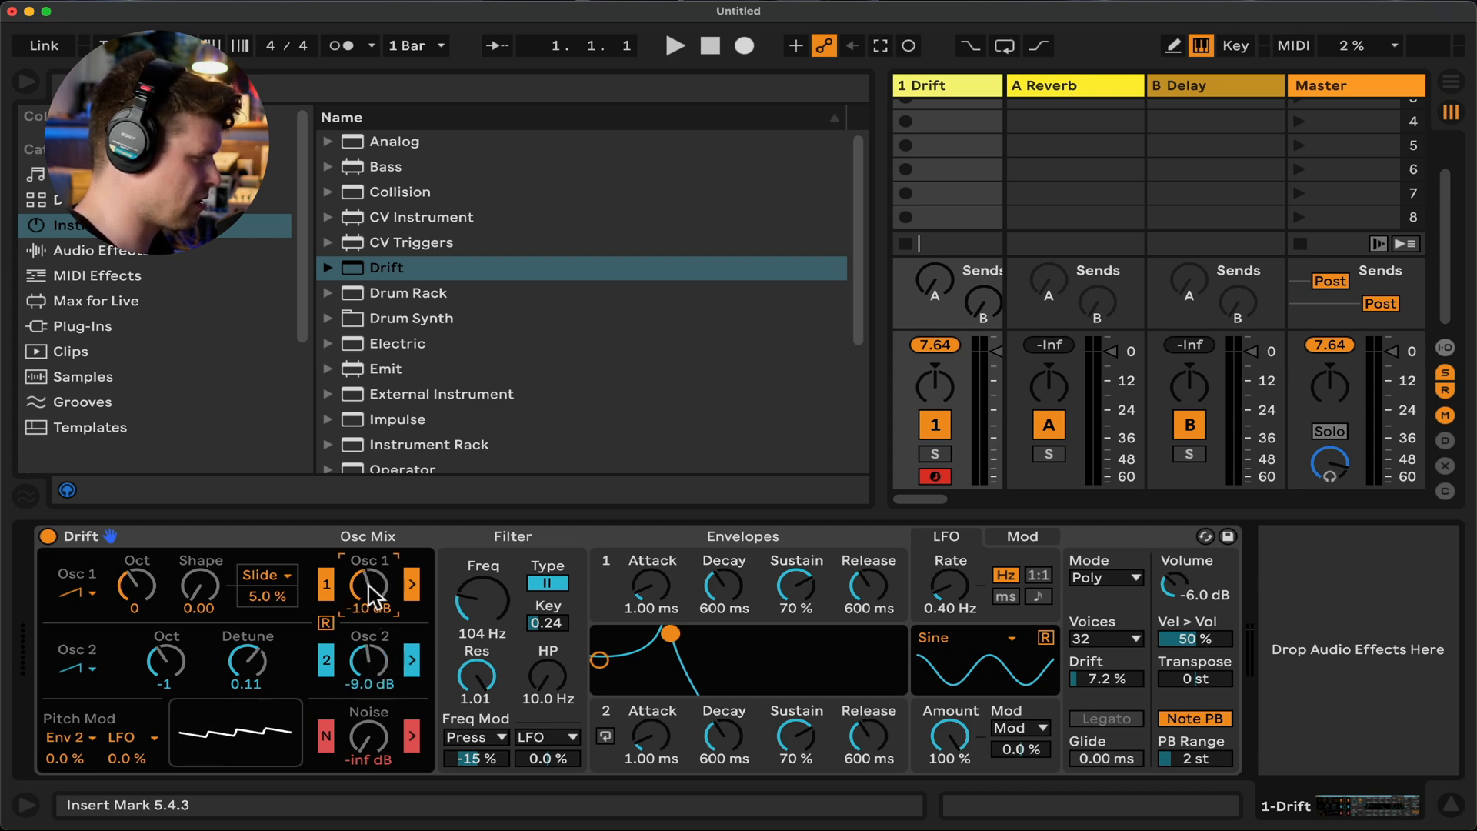
{"action": "mouse_move", "coordinate": [478, 602]}
{"action": "left_mouse_down"}
{"action": "mouse_move", "coordinate": [478, 555]}
{"action": "mouse_move", "coordinate": [483, 603]}
{"action": "left_mouse_up"}
{"action": "left_click", "coordinate": [547, 582]}
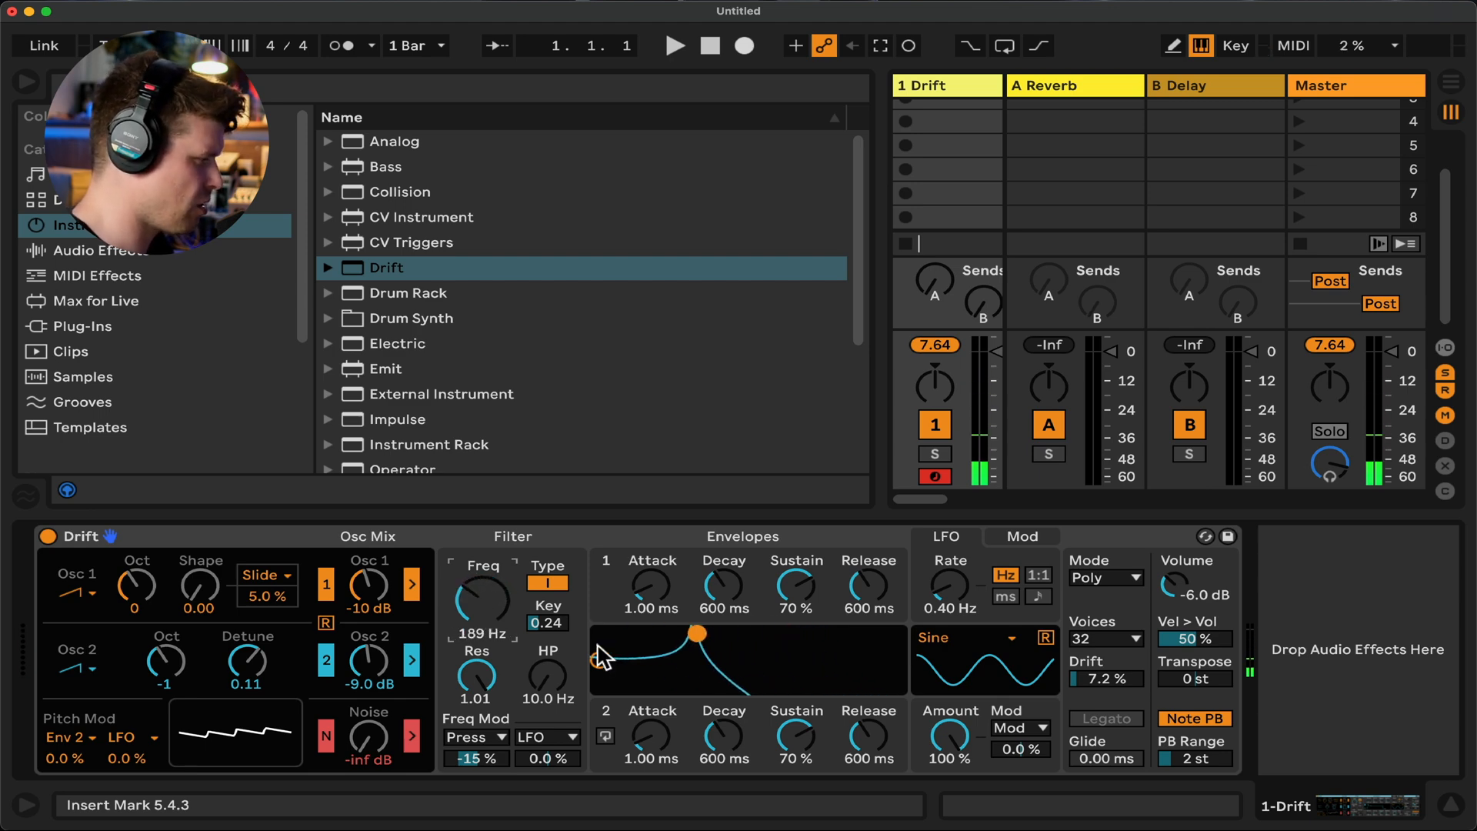
Raise both oscillators to 6.0 dB and the filter frequency to 328 Hz, and view the second frequency modulation slot's source options
{"action": "left_click_drag", "start_coordinate": [384, 663], "coordinate": [376, 589]}
{"action": "mouse_move", "coordinate": [478, 606]}
{"action": "left_mouse_down"}
{"action": "mouse_move", "coordinate": [478, 579]}
{"action": "mouse_move", "coordinate": [478, 619]}
{"action": "mouse_move", "coordinate": [478, 603]}
{"action": "left_mouse_up"}
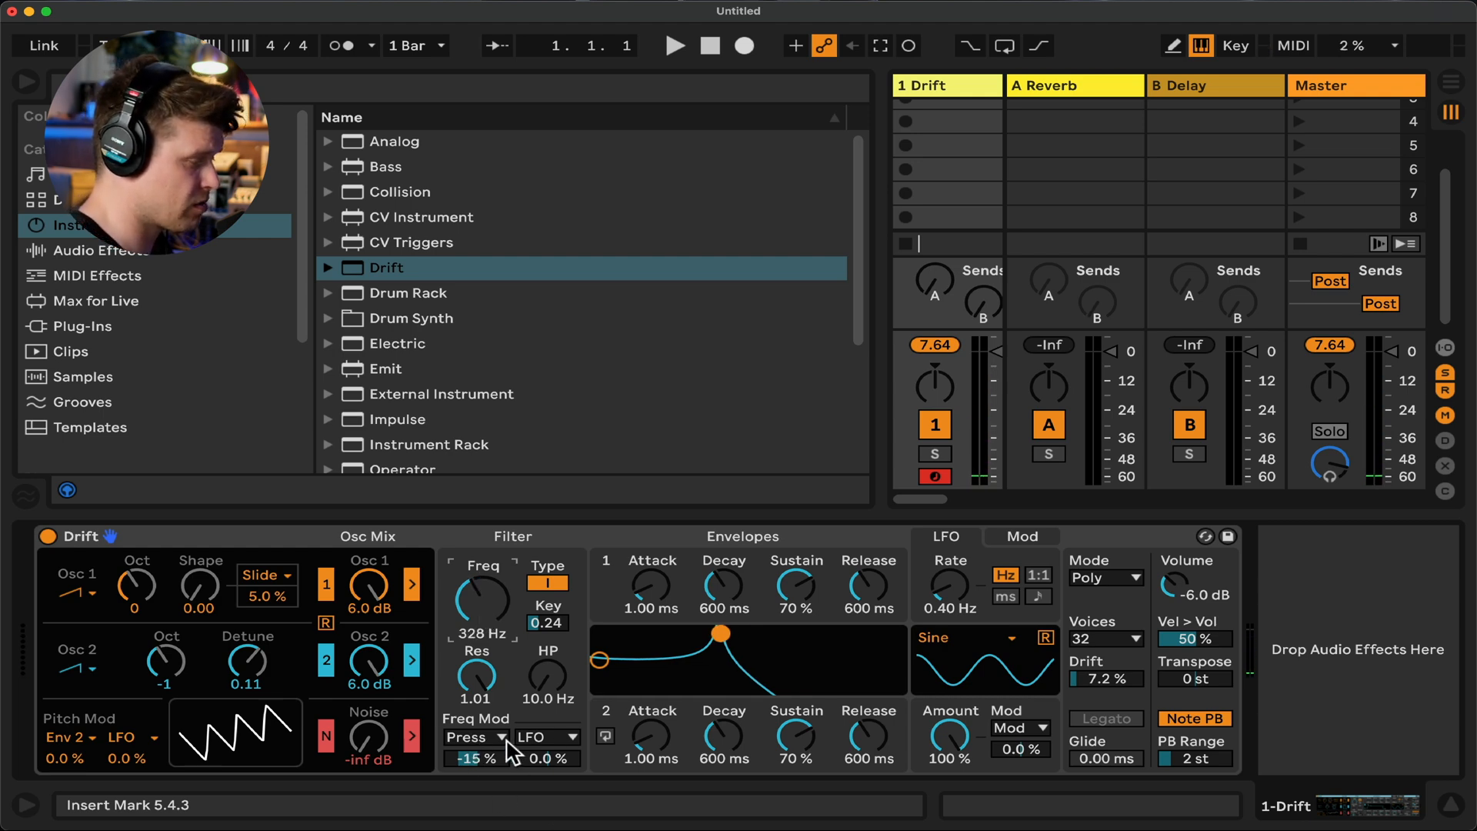
{"action": "left_click", "coordinate": [546, 740]}
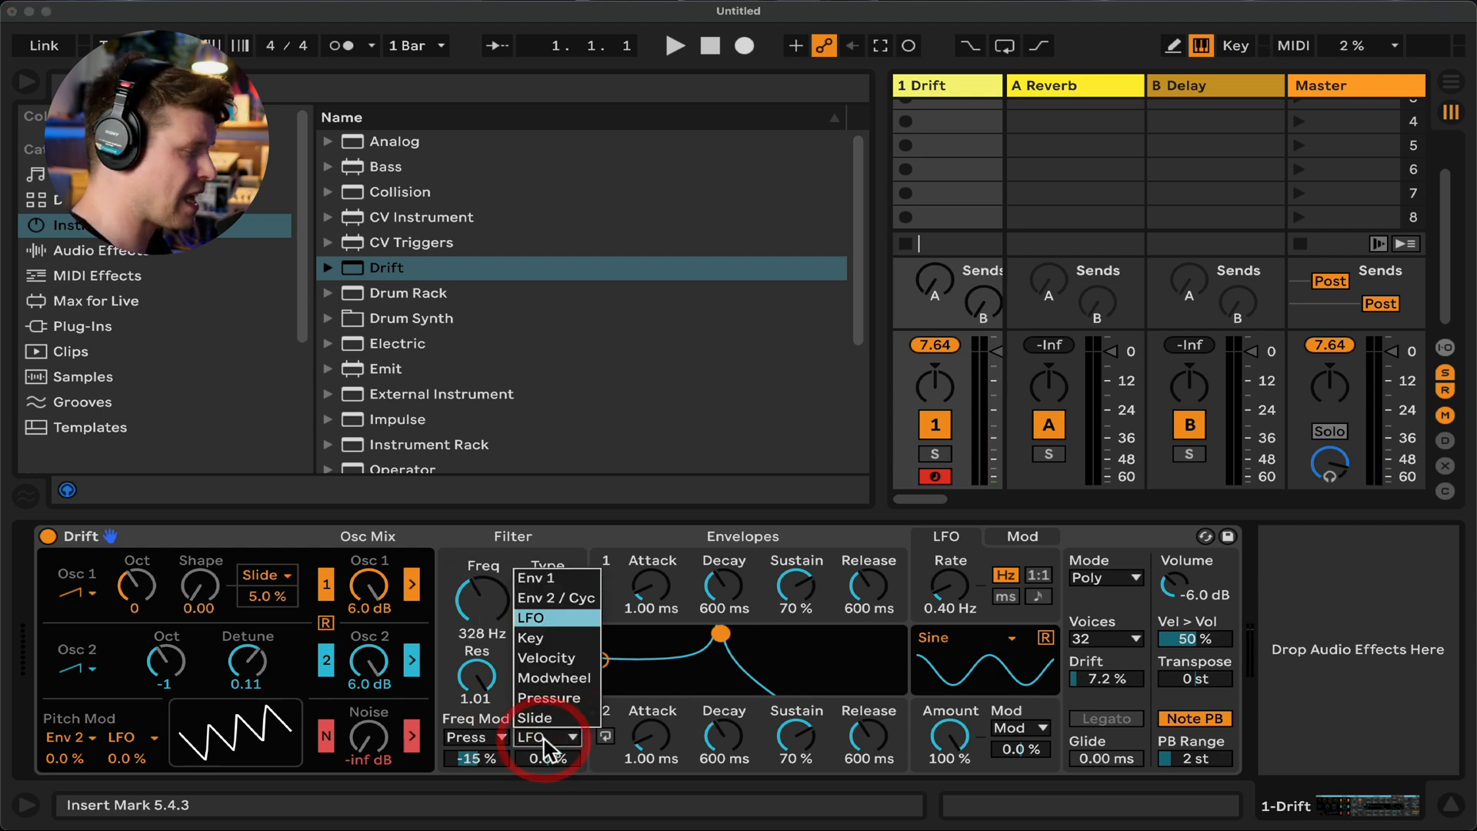
{"action": "left_click", "coordinate": [543, 740]}
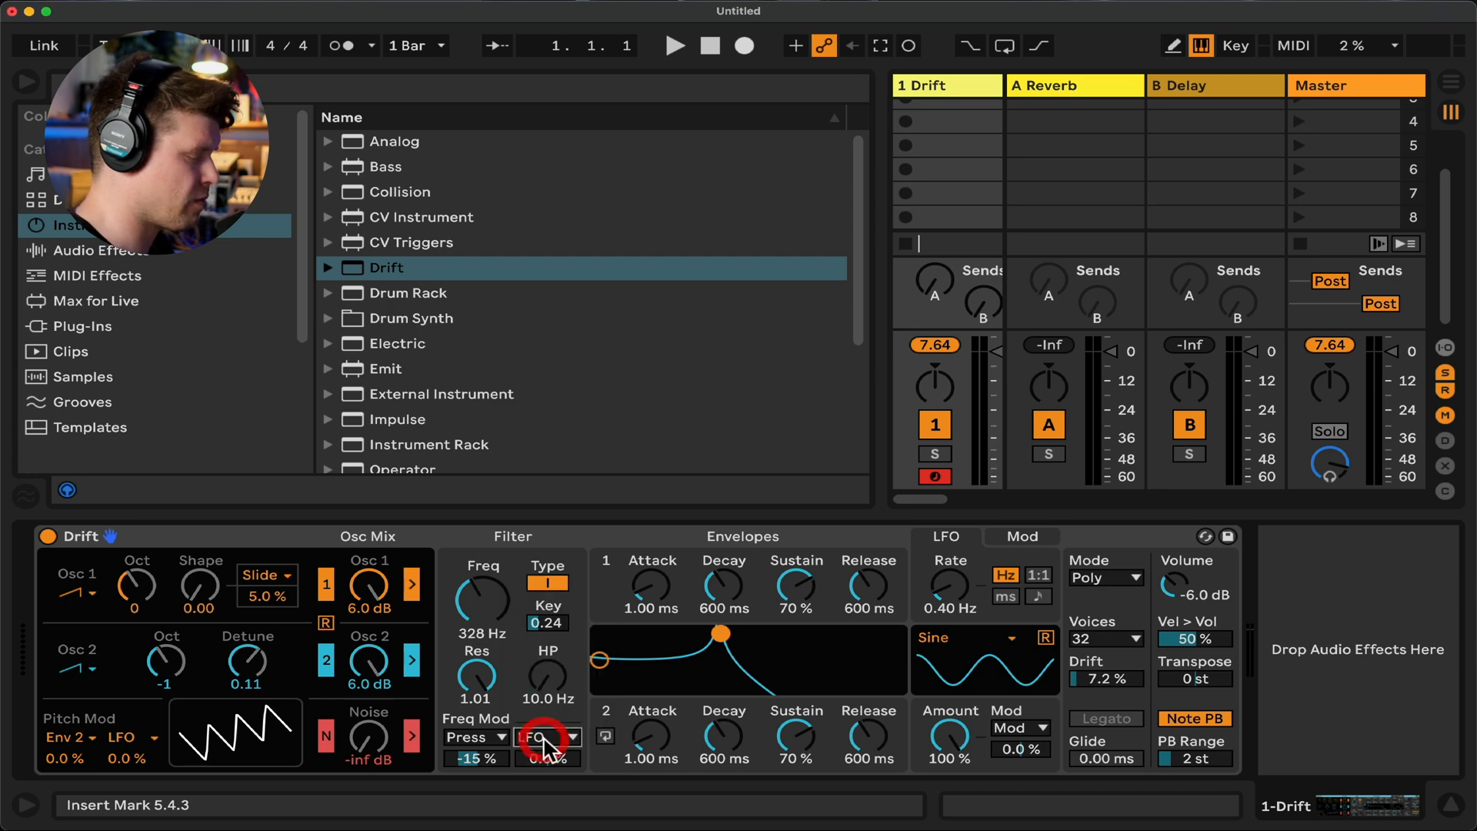
Try envelope 1 with a 433 ms attack, 5.00 ms decay and 2.4 % sustain, and vary its release
{"action": "left_click", "coordinate": [637, 595]}
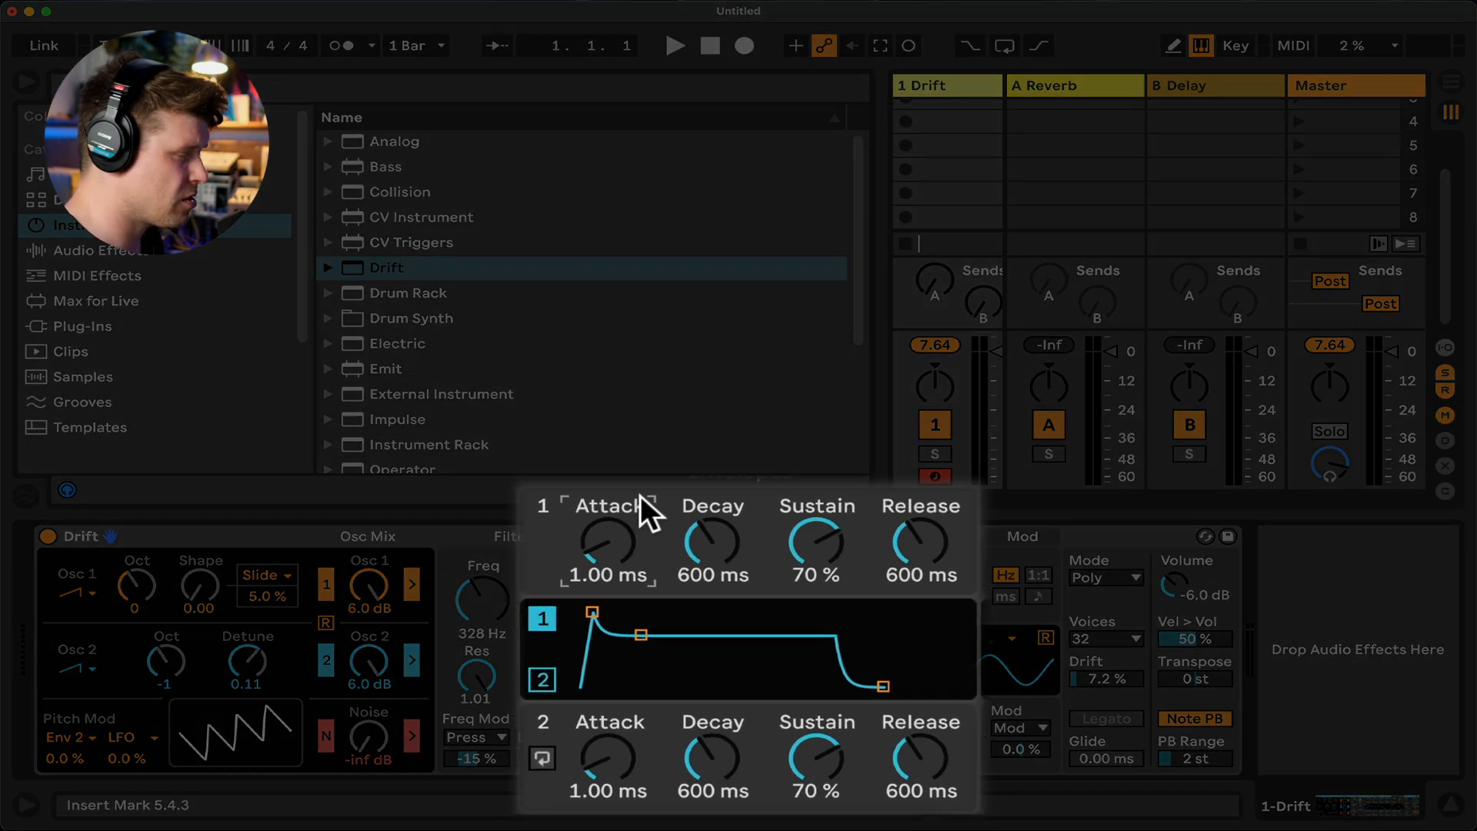
{"action": "left_click", "coordinate": [866, 568]}
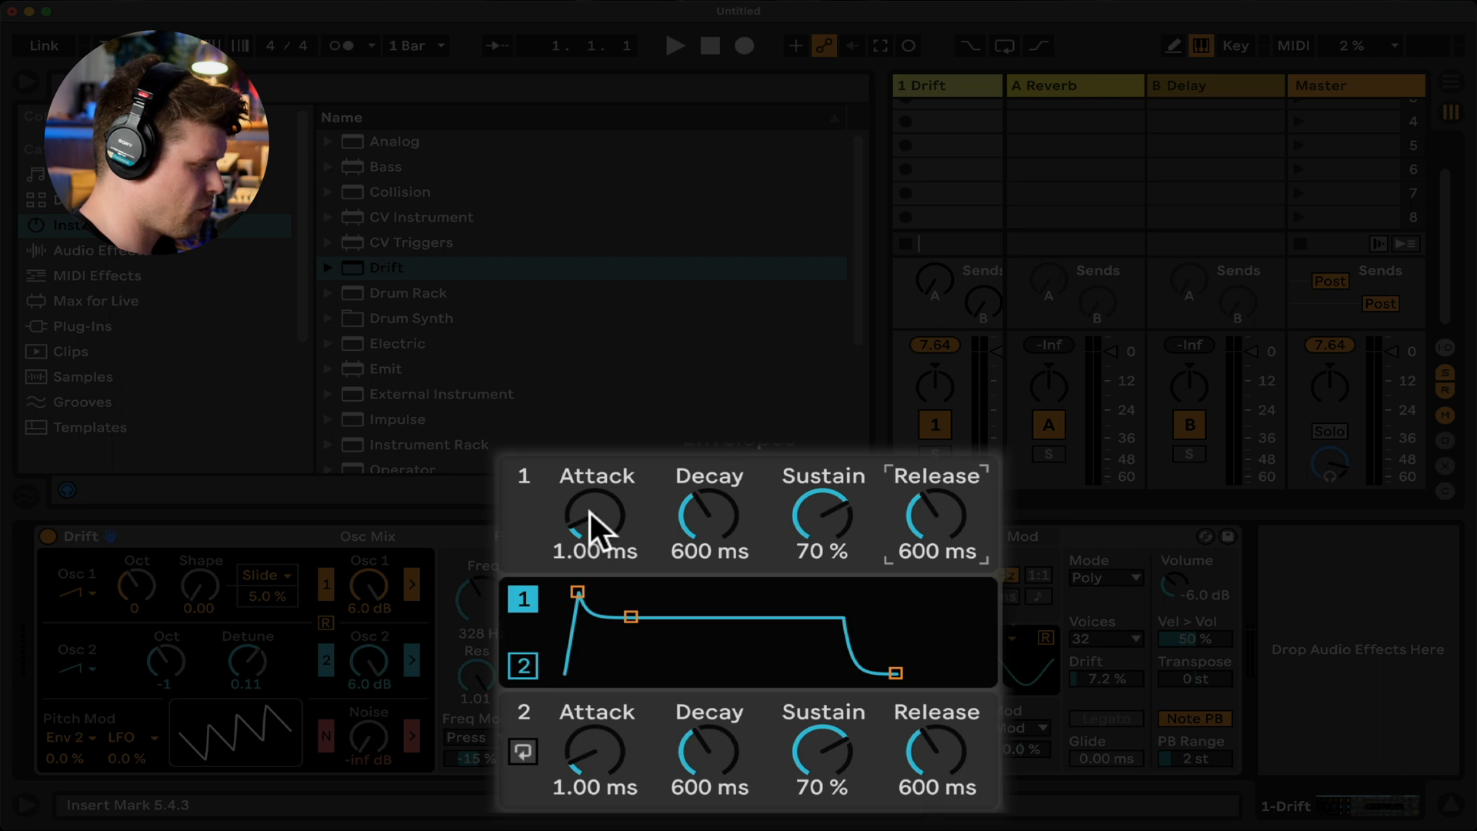
{"action": "left_click_drag", "start_coordinate": [588, 509], "coordinate": [588, 466]}
{"action": "left_click_drag", "start_coordinate": [702, 521], "coordinate": [702, 569]}
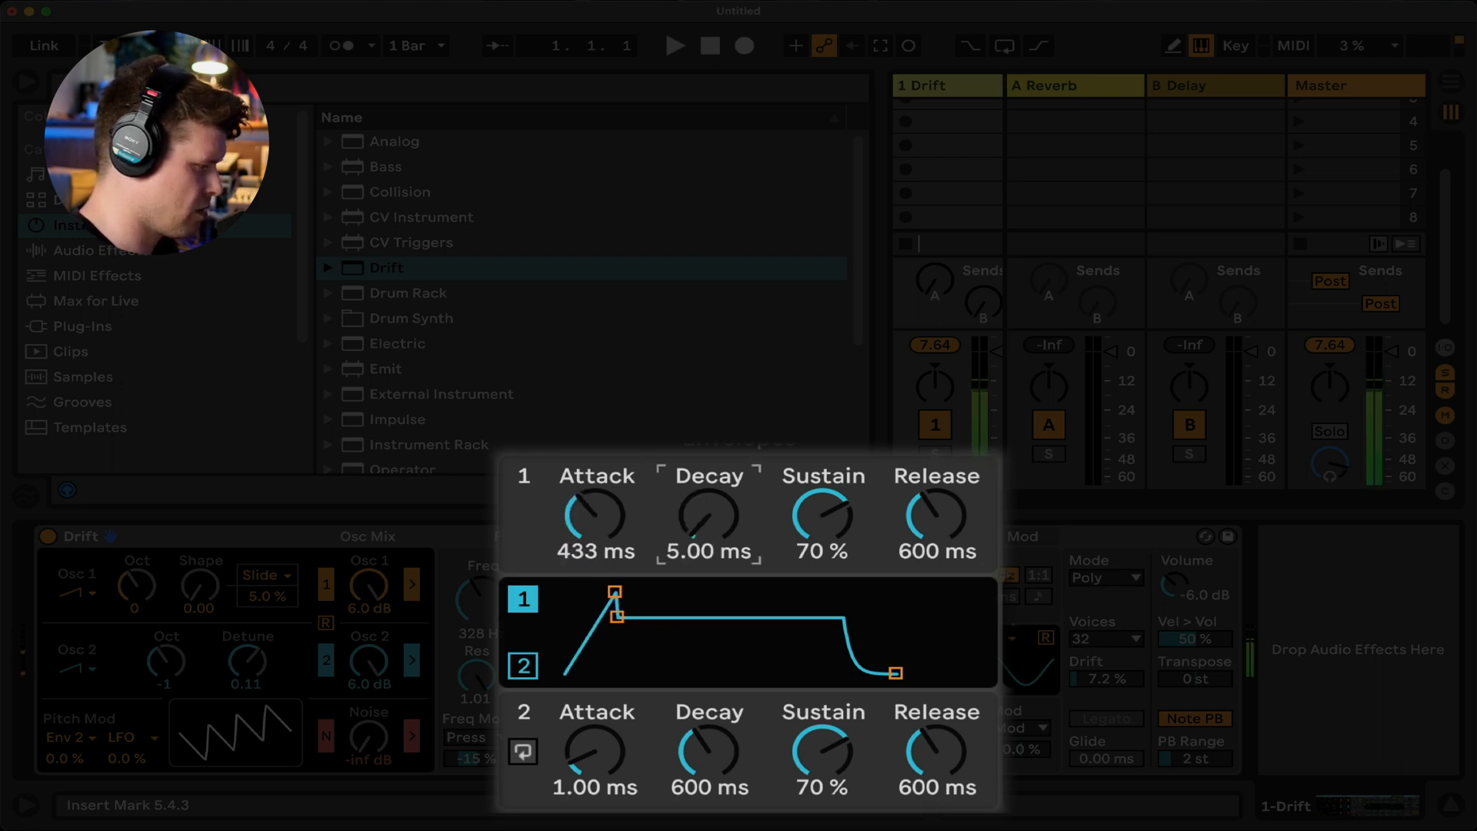
{"action": "mouse_move", "coordinate": [846, 517]}
{"action": "left_mouse_down"}
{"action": "mouse_move", "coordinate": [846, 585]}
{"action": "mouse_move", "coordinate": [846, 518]}
{"action": "left_mouse_up"}
{"action": "left_click", "coordinate": [919, 515]}
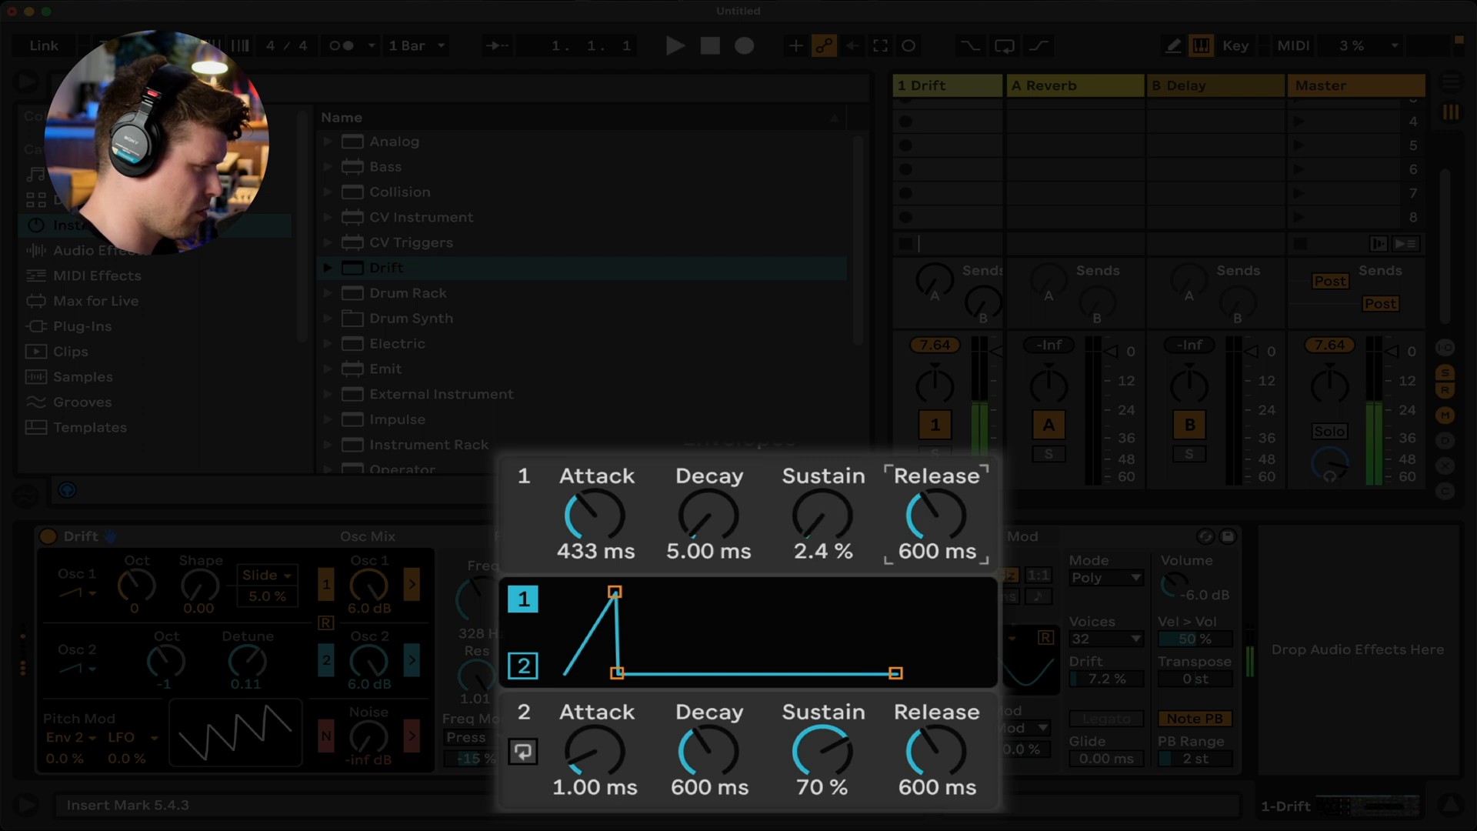
{"action": "left_click_drag", "start_coordinate": [964, 487], "coordinate": [965, 553]}
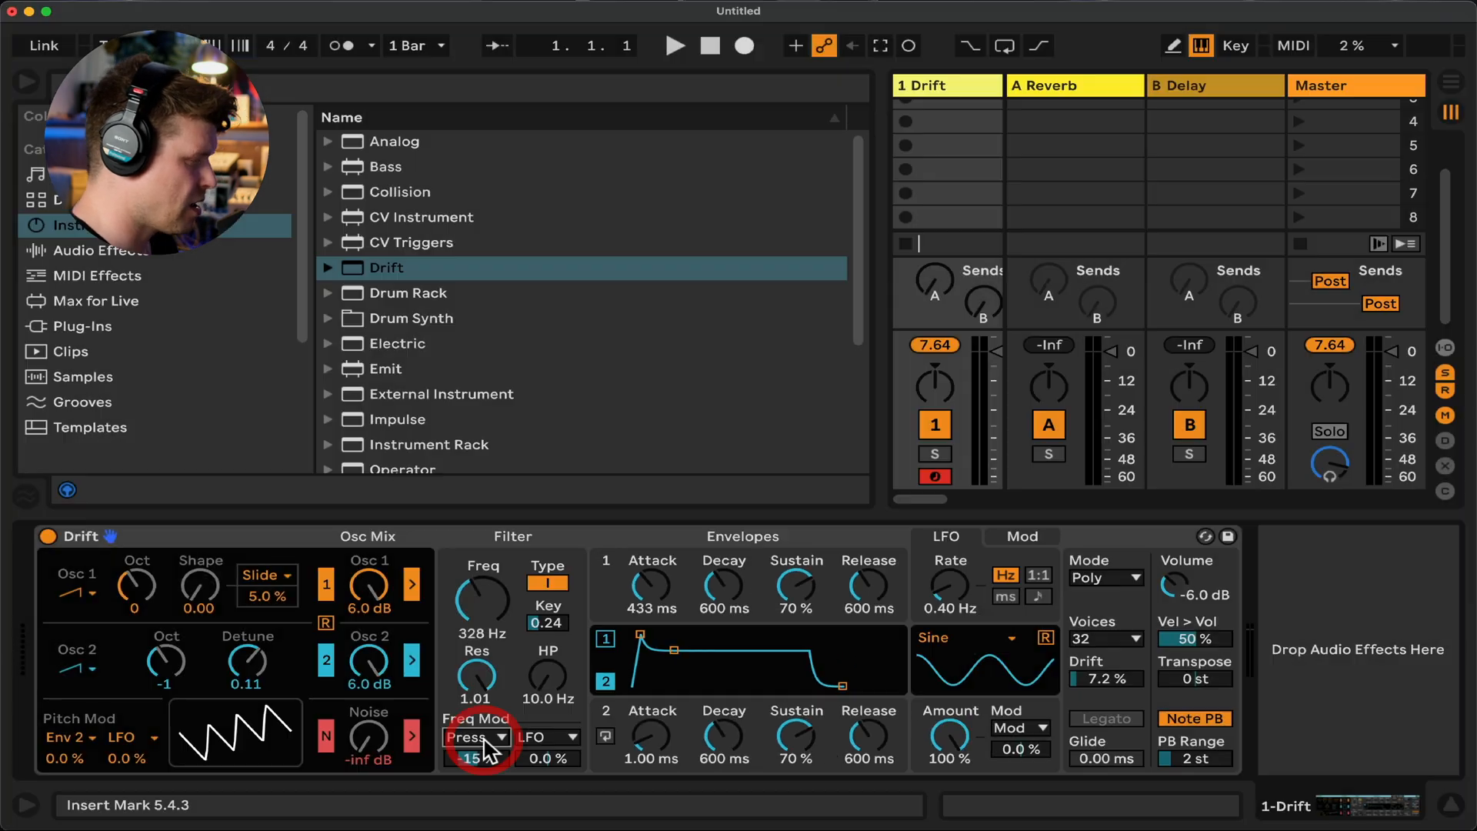
Modulate the filter frequency with Env 2 / Cyc at 100 %, and set the filter to 104 Hz with 0.49 resonance
{"action": "left_click", "coordinate": [475, 738]}
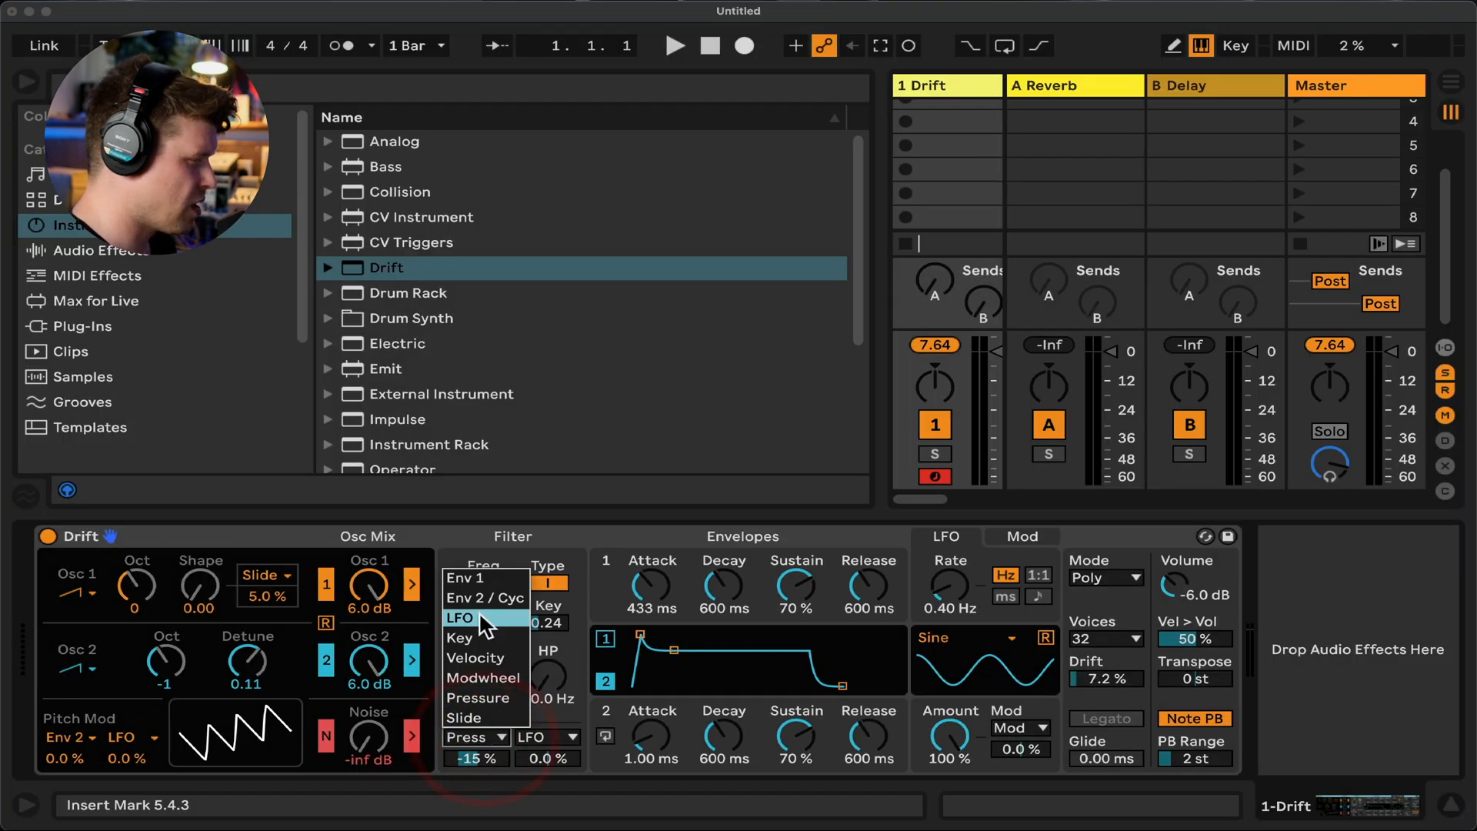
{"action": "left_click", "coordinate": [478, 617]}
{"action": "left_click", "coordinate": [473, 736]}
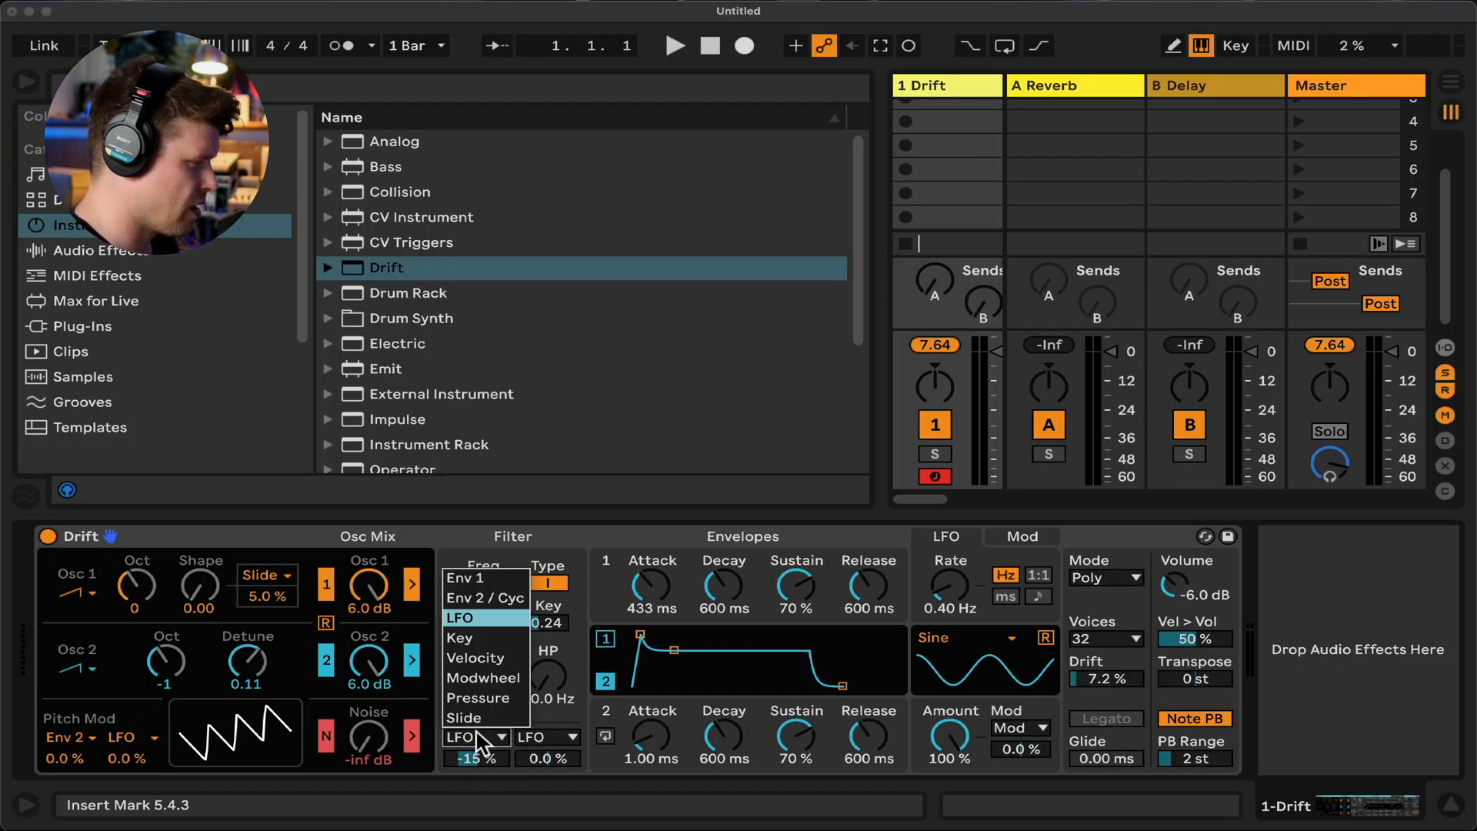
{"action": "left_click", "coordinate": [483, 597]}
{"action": "left_click_drag", "start_coordinate": [473, 757], "coordinate": [473, 750]}
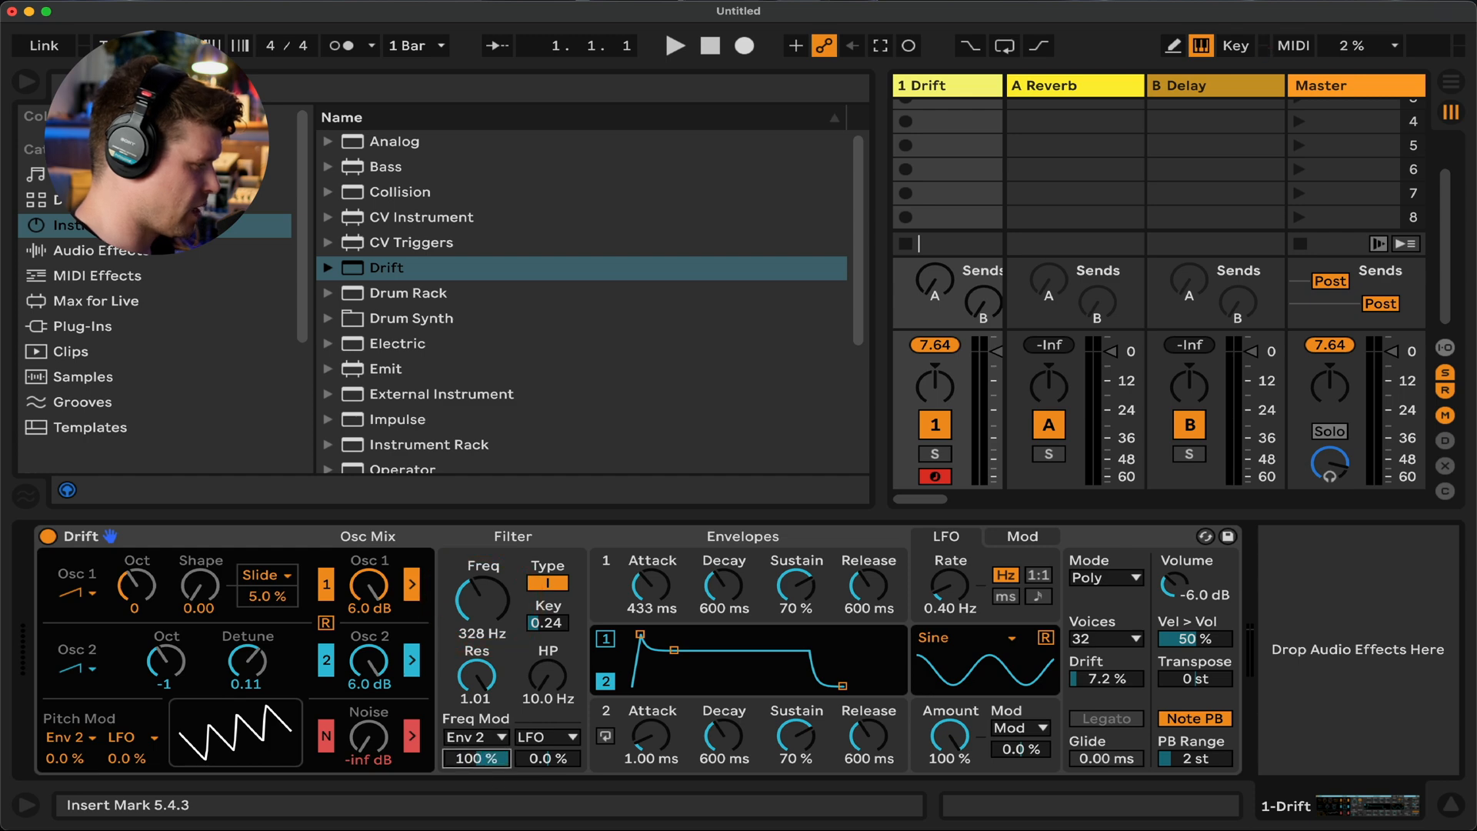
{"action": "left_click_drag", "start_coordinate": [488, 610], "coordinate": [488, 610]}
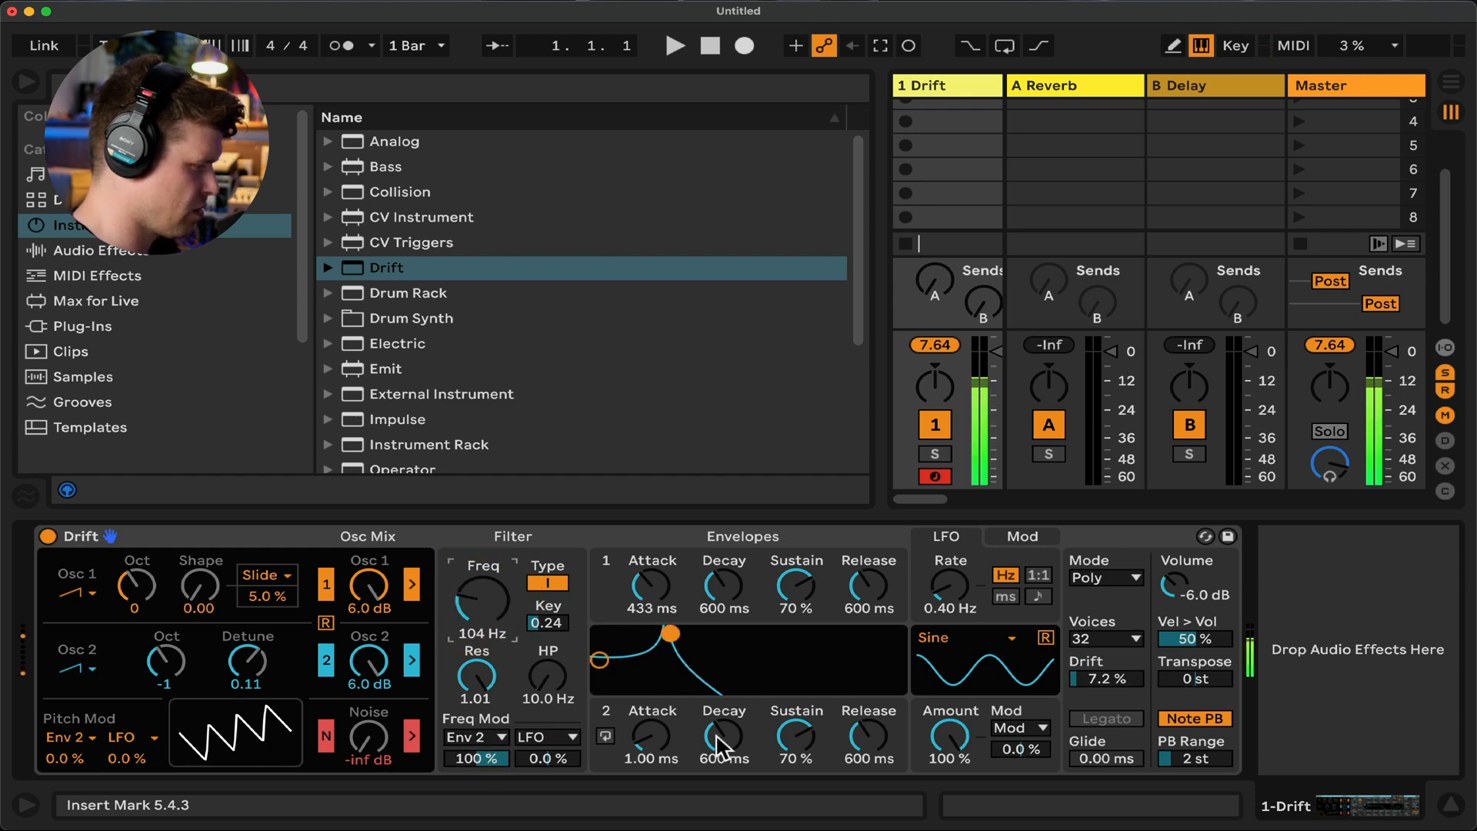
{"action": "mouse_move", "coordinate": [477, 676]}
{"action": "left_mouse_down"}
{"action": "mouse_move", "coordinate": [477, 715]}
{"action": "mouse_move", "coordinate": [489, 676]}
{"action": "left_mouse_up"}
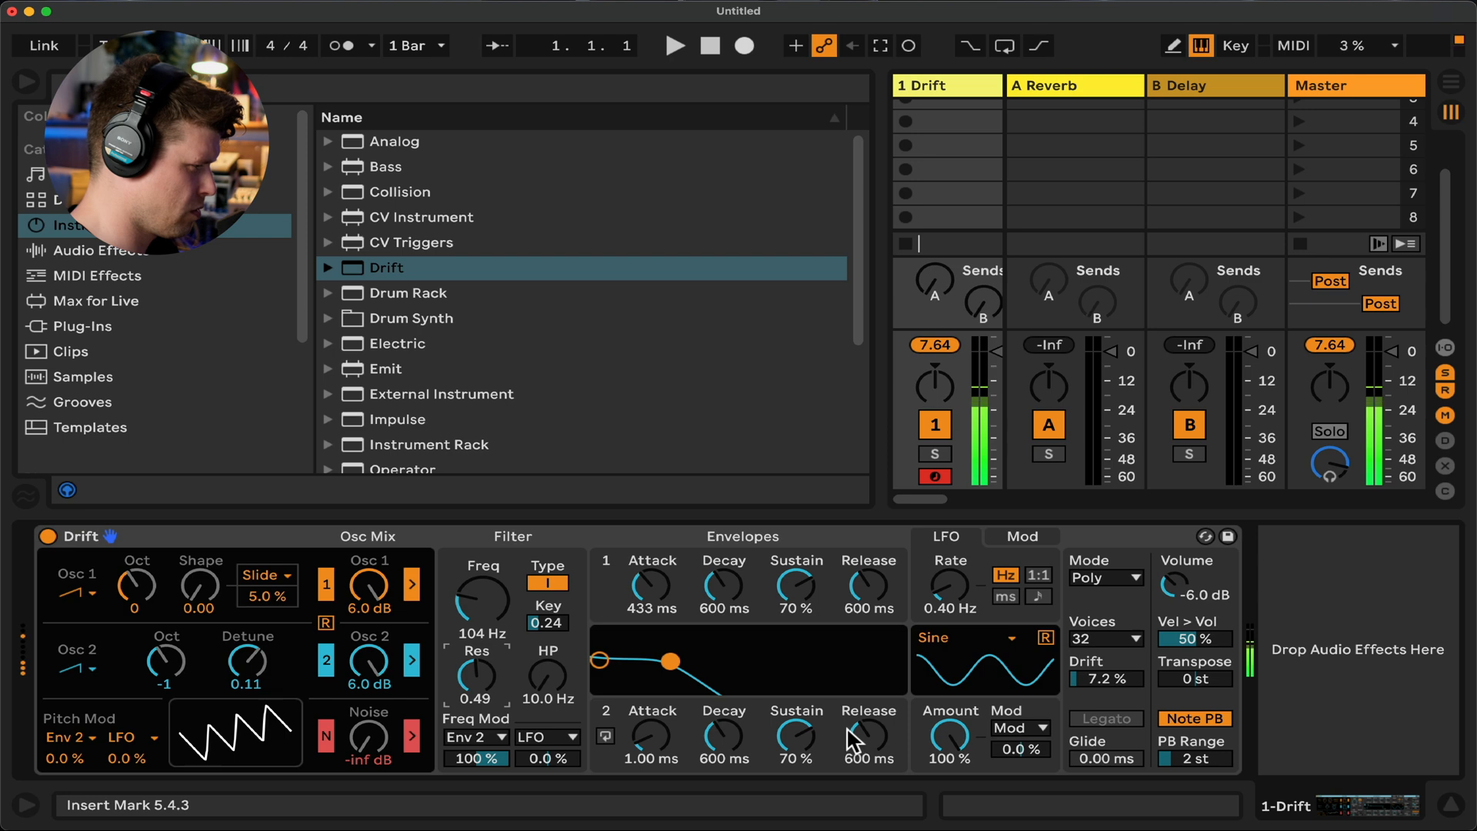
Shorten envelope 1's attack to 1.98 ms and reduce the filter's Env 2 modulation amount to 25 %
{"action": "mouse_move", "coordinate": [651, 586]}
{"action": "left_mouse_down"}
{"action": "mouse_move", "coordinate": [651, 692]}
{"action": "mouse_move", "coordinate": [653, 582]}
{"action": "left_mouse_up"}
{"action": "mouse_move", "coordinate": [492, 759]}
{"action": "left_mouse_down"}
{"action": "mouse_move", "coordinate": [492, 786]}
{"action": "mouse_move", "coordinate": [475, 746]}
{"action": "left_mouse_up"}
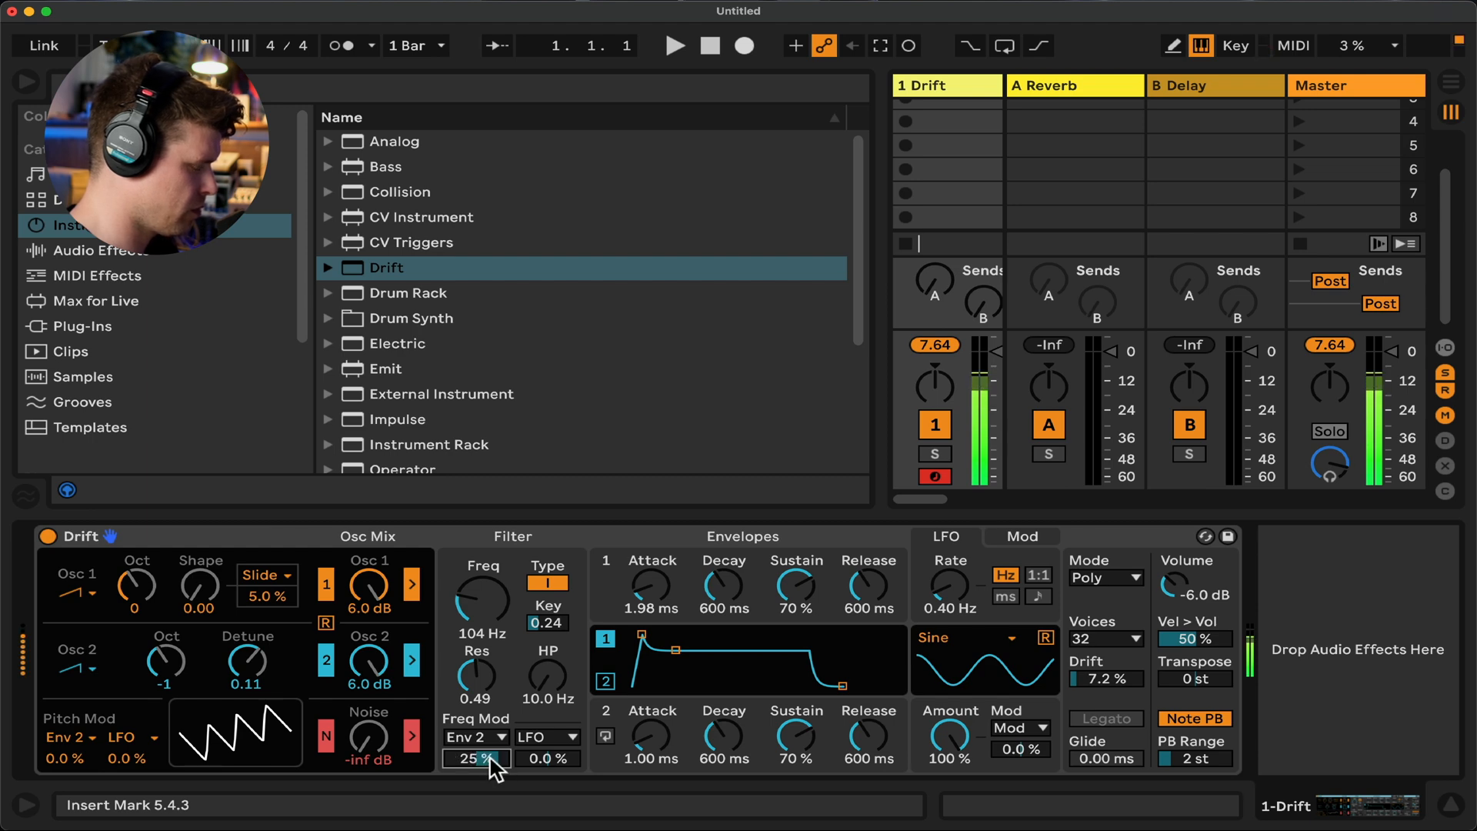
Display envelope 2, switch it to cycling mode, and set its Tilt to 0.00 and Hold to 0.78
{"action": "left_click", "coordinate": [605, 681]}
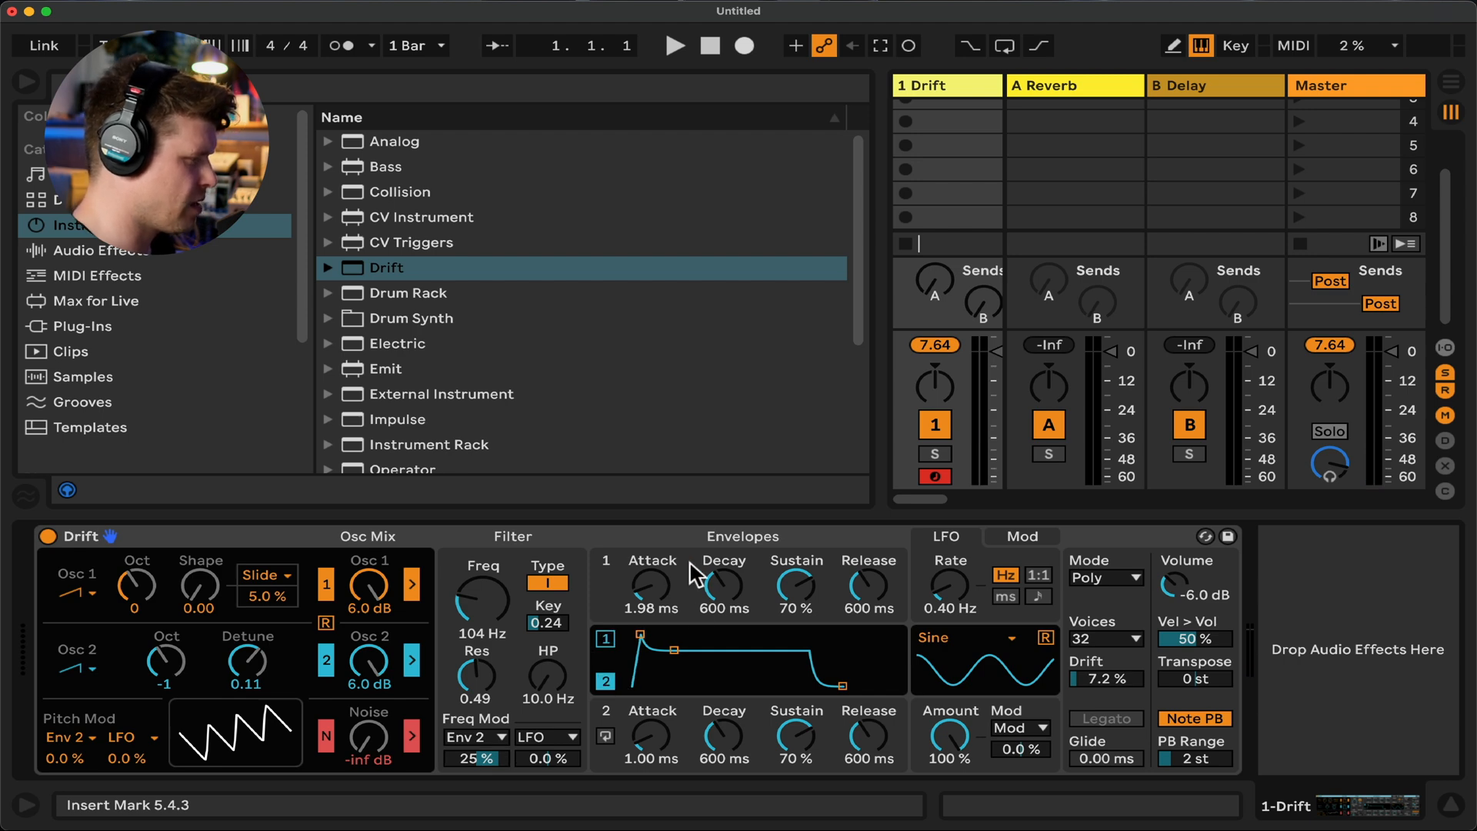
{"action": "left_click", "coordinate": [606, 736]}
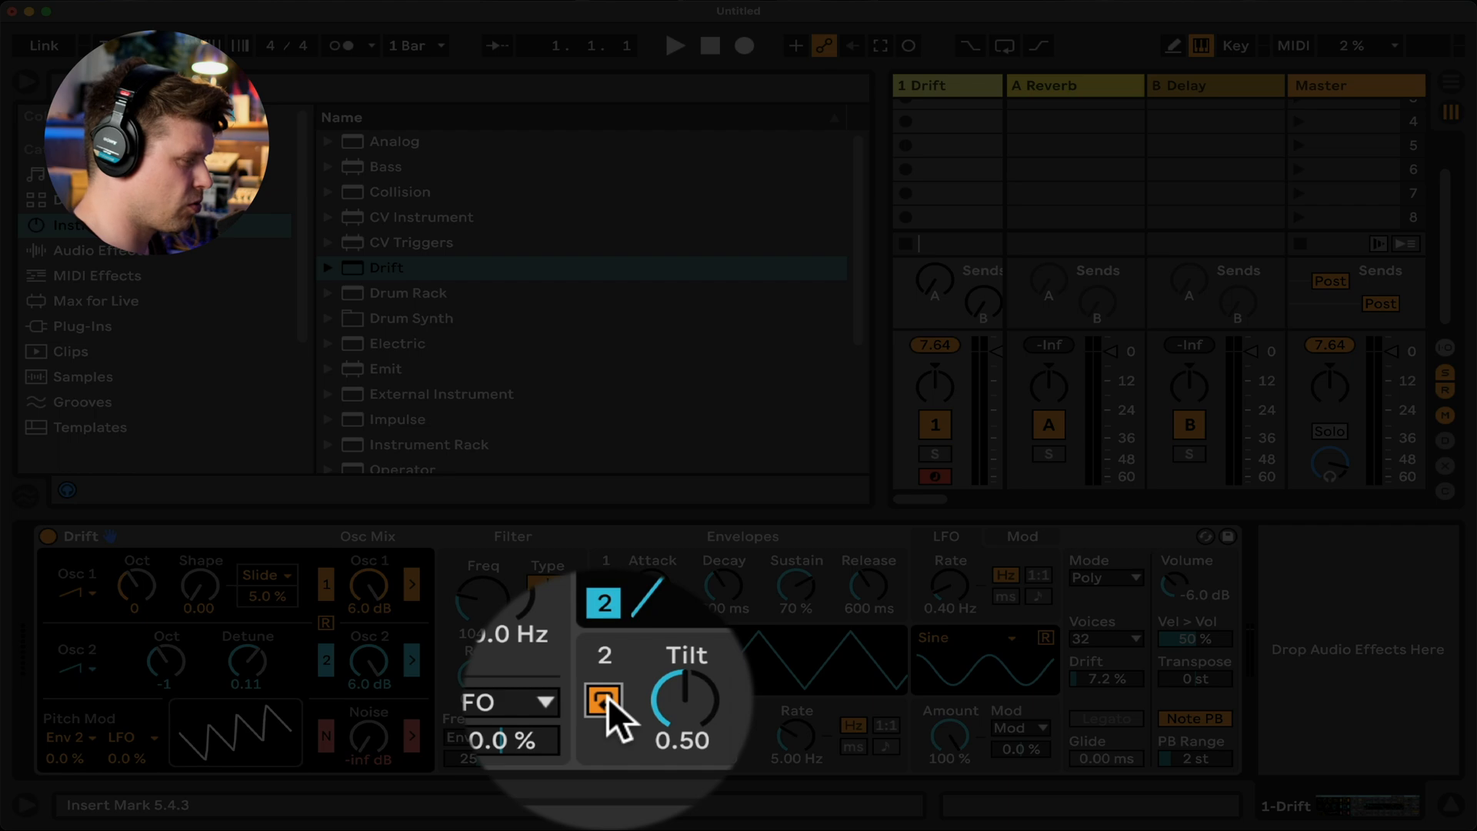
{"action": "left_click_drag", "start_coordinate": [650, 736], "coordinate": [651, 796]}
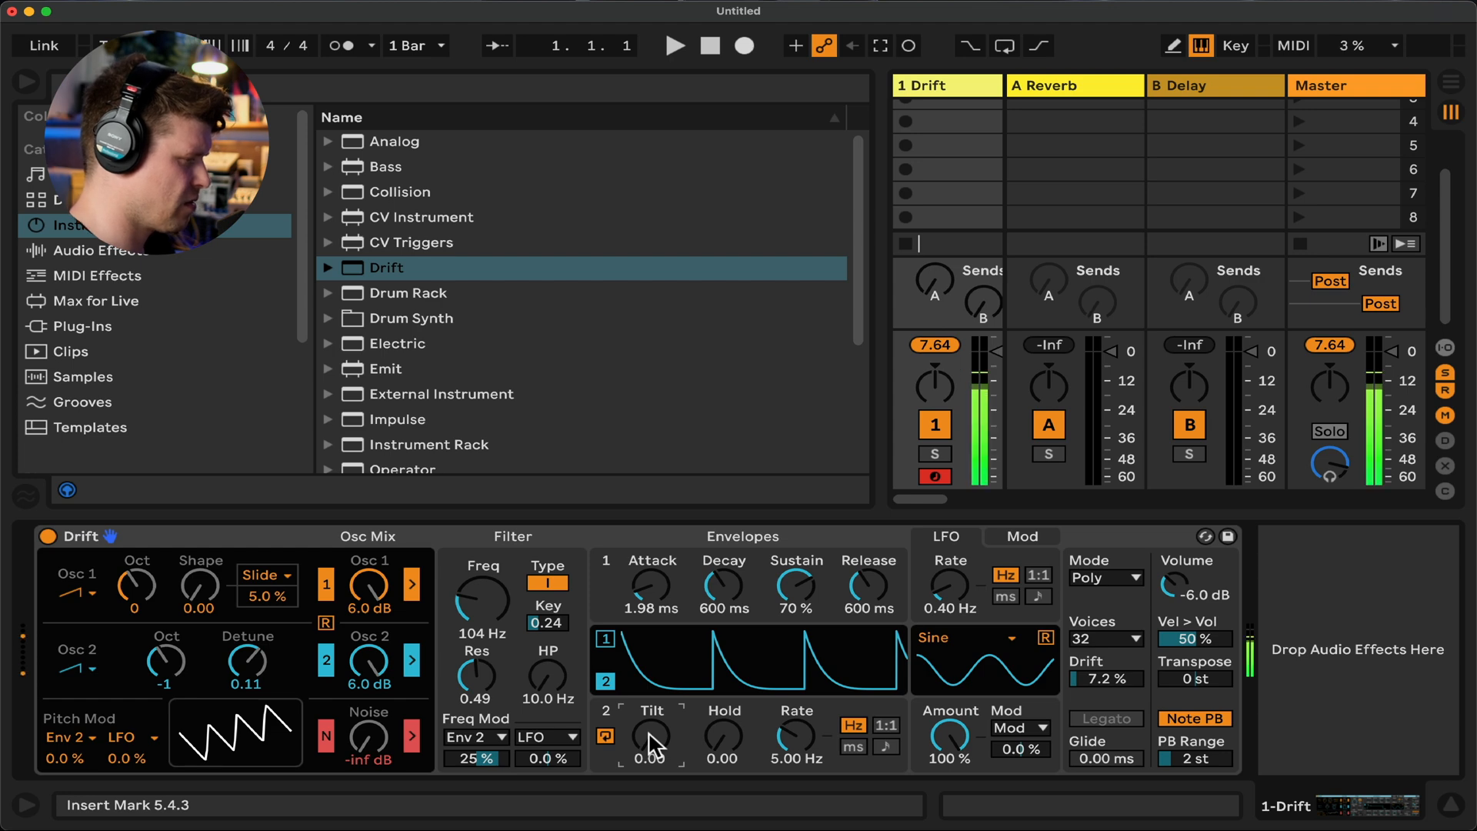
{"action": "mouse_move", "coordinate": [651, 743]}
{"action": "left_mouse_down"}
{"action": "mouse_move", "coordinate": [650, 646]}
{"action": "mouse_move", "coordinate": [650, 746]}
{"action": "left_mouse_up"}
{"action": "mouse_move", "coordinate": [740, 743]}
{"action": "left_mouse_down"}
{"action": "mouse_move", "coordinate": [740, 688]}
{"action": "mouse_move", "coordinate": [723, 763]}
{"action": "mouse_move", "coordinate": [723, 746]}
{"action": "left_mouse_up"}
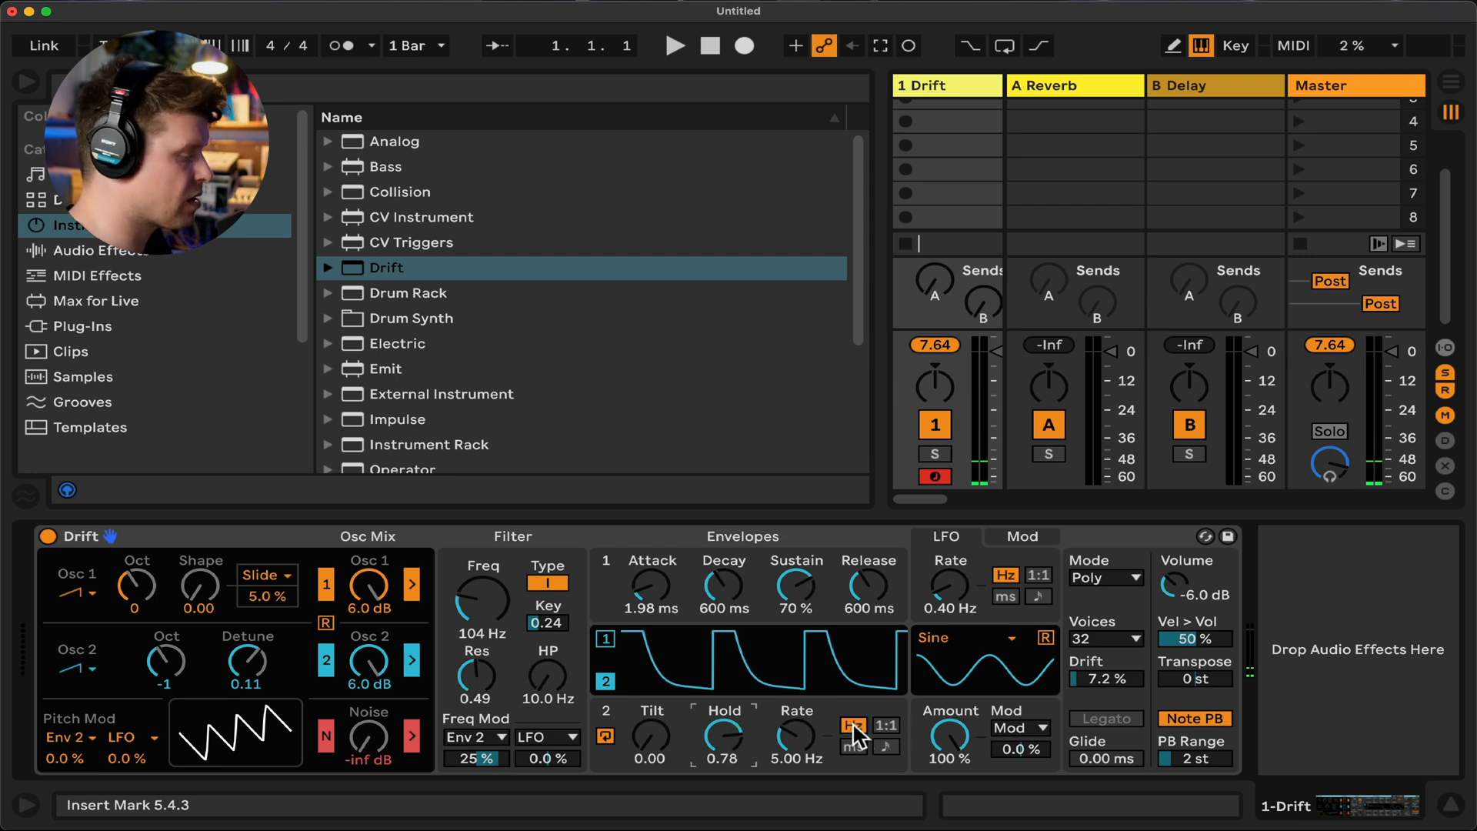
Try the cycling envelope's rate in milliseconds, switch it to ratio mode, and sweep the Tilt back to 0.00
{"action": "left_click", "coordinate": [854, 746]}
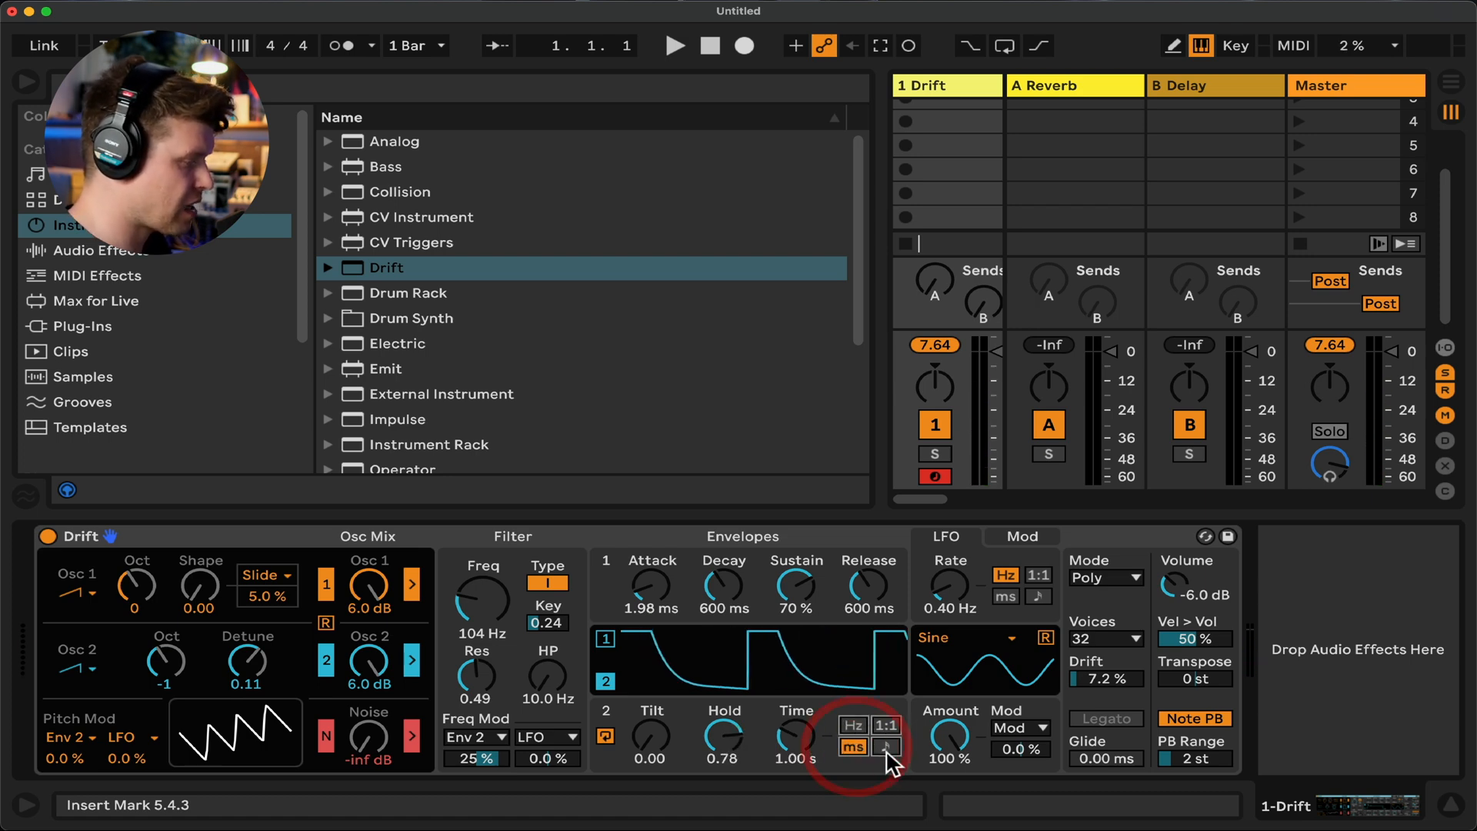
{"action": "left_click", "coordinate": [886, 726]}
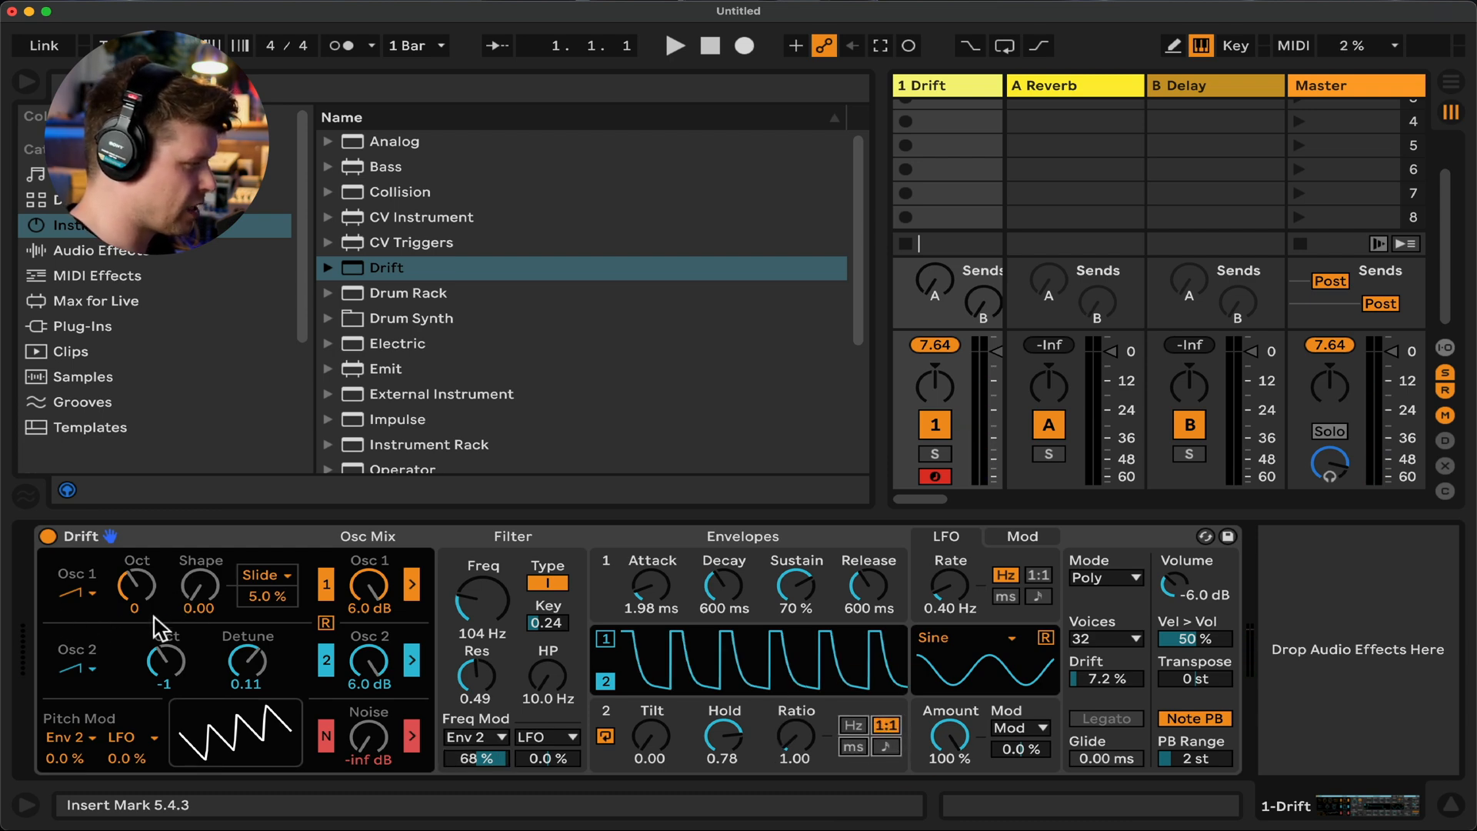
{"action": "left_click", "coordinate": [677, 742]}
{"action": "left_click_drag", "start_coordinate": [677, 742], "coordinate": [651, 746]}
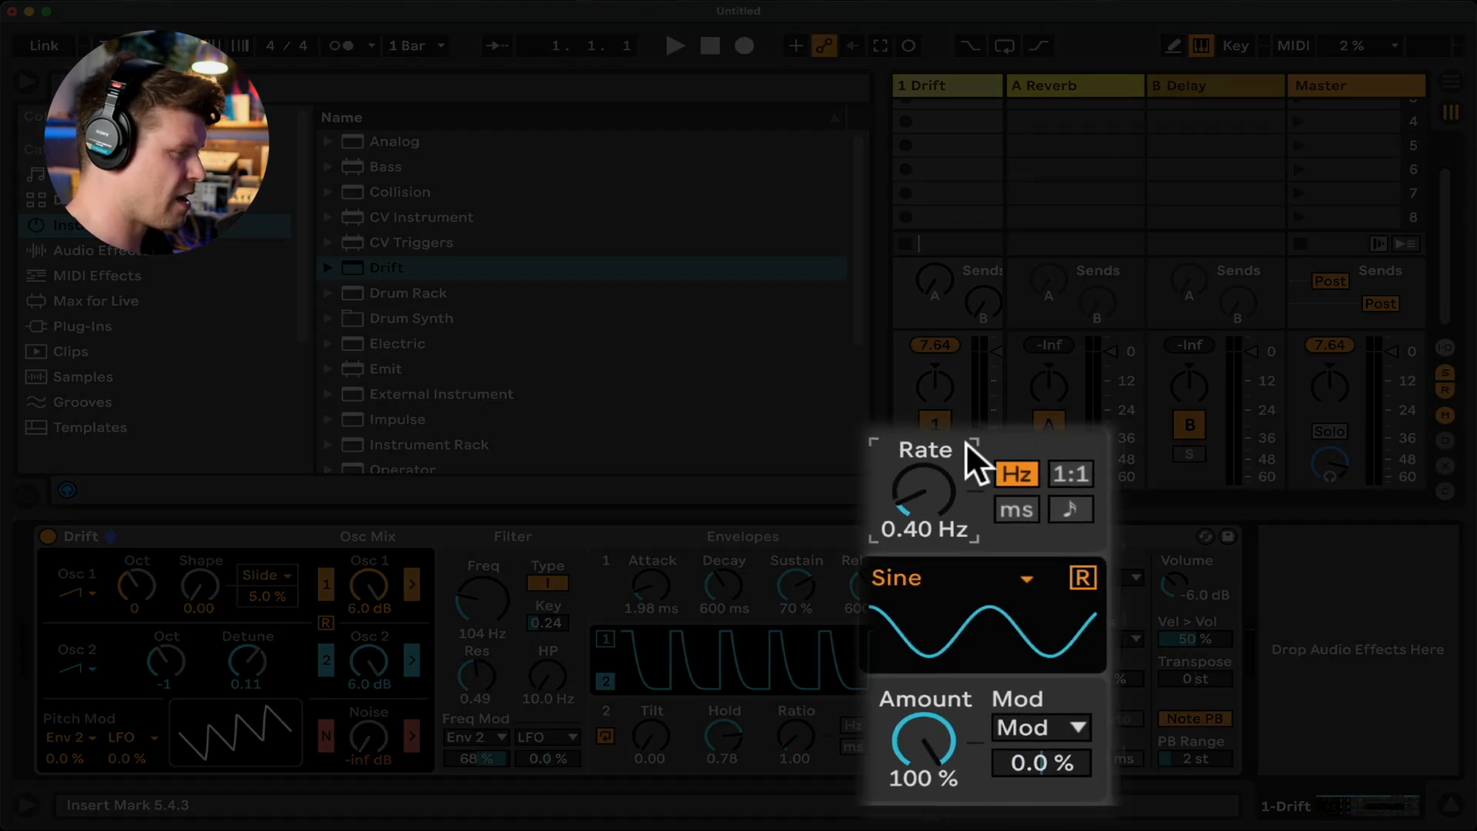
Try the LFO rate in milliseconds and in synced note values, and set it to ratio mode
{"action": "left_click", "coordinate": [976, 561]}
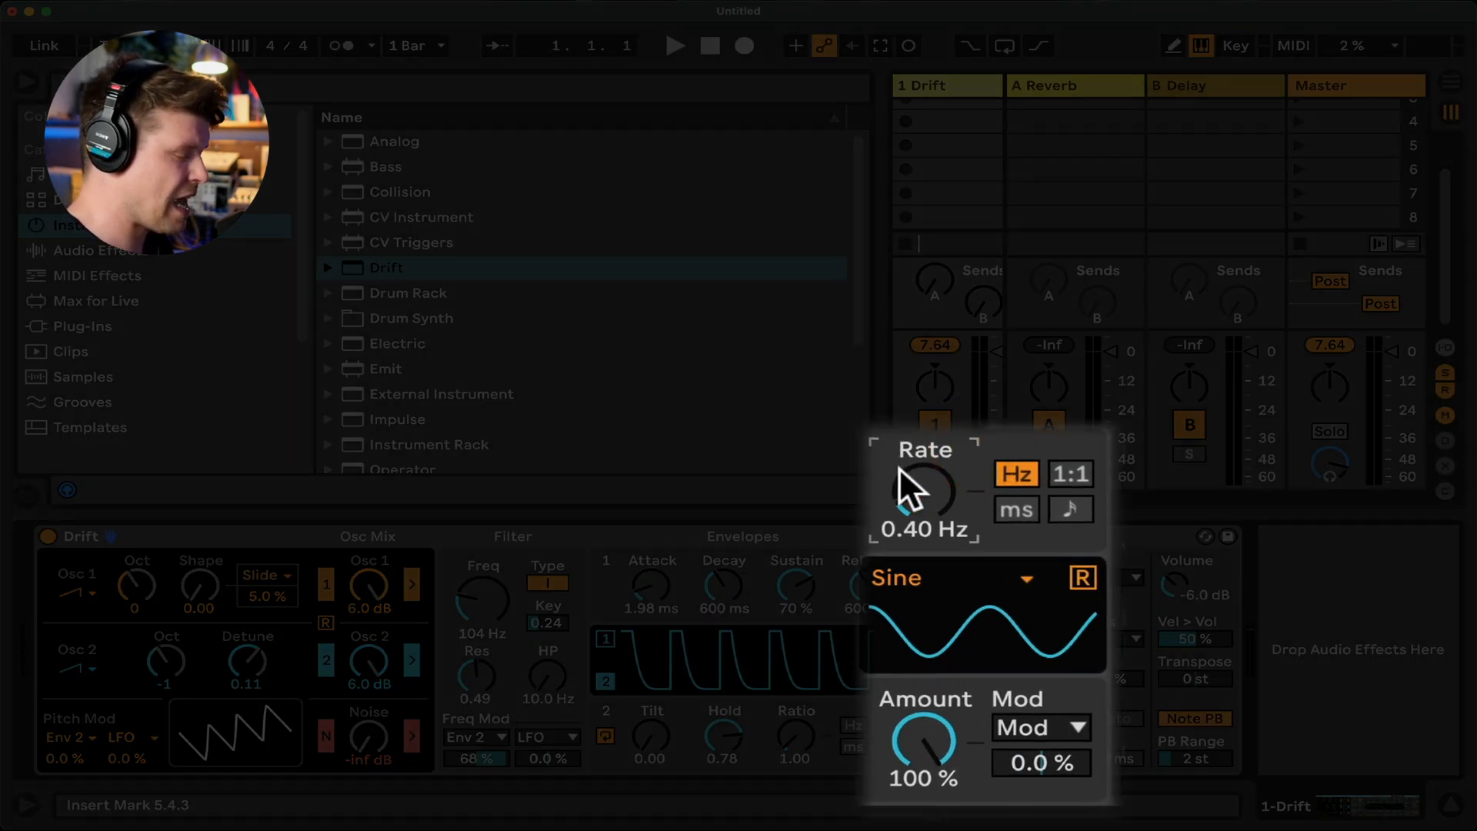
{"action": "left_click", "coordinate": [1017, 511]}
{"action": "left_click", "coordinate": [1071, 511]}
{"action": "left_click", "coordinate": [1071, 474]}
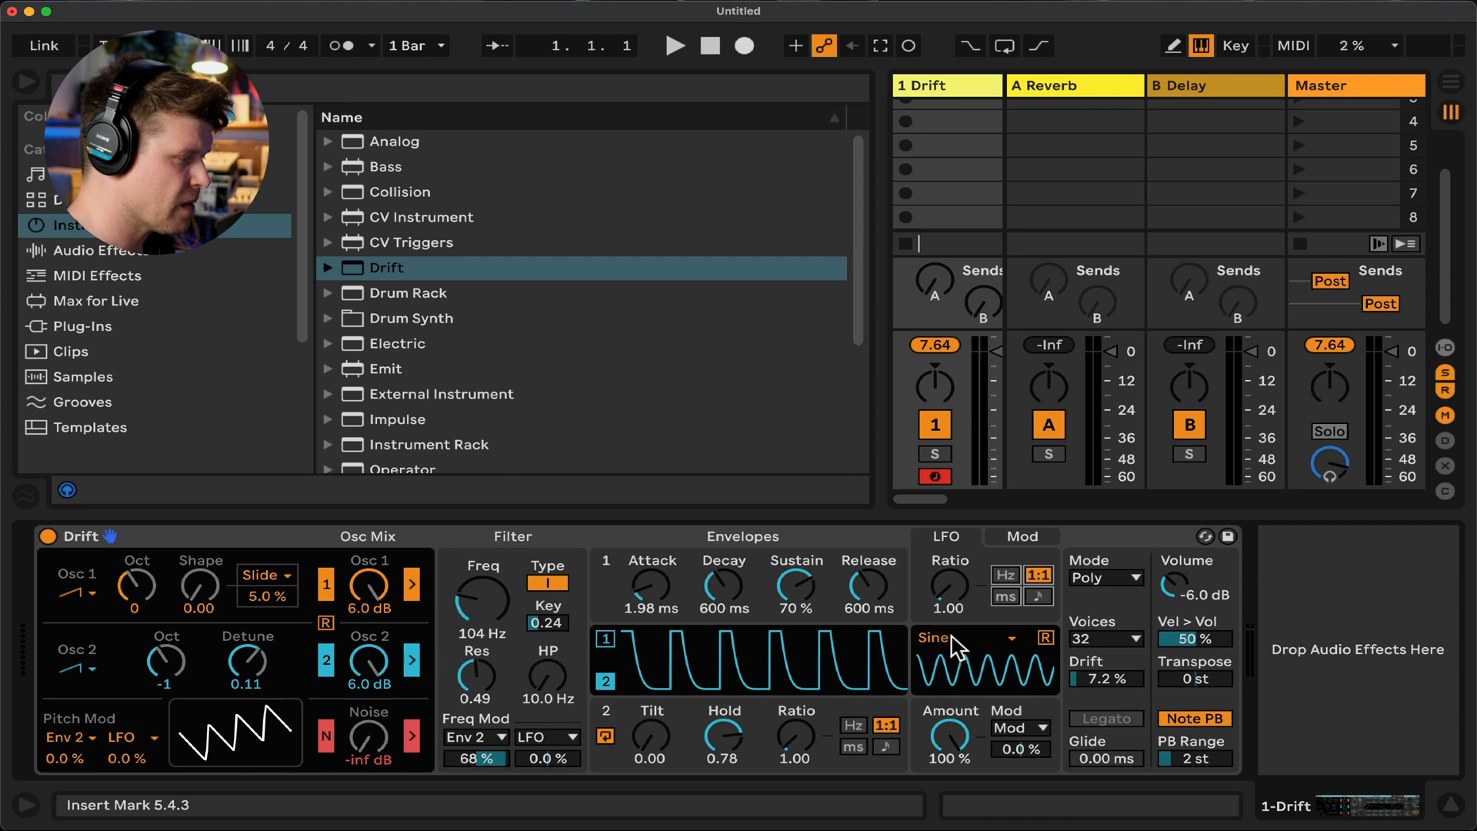
Review the LFO waveform options, keeping Sine, and the sources available for modulating the LFO amount
{"action": "left_click", "coordinate": [954, 638]}
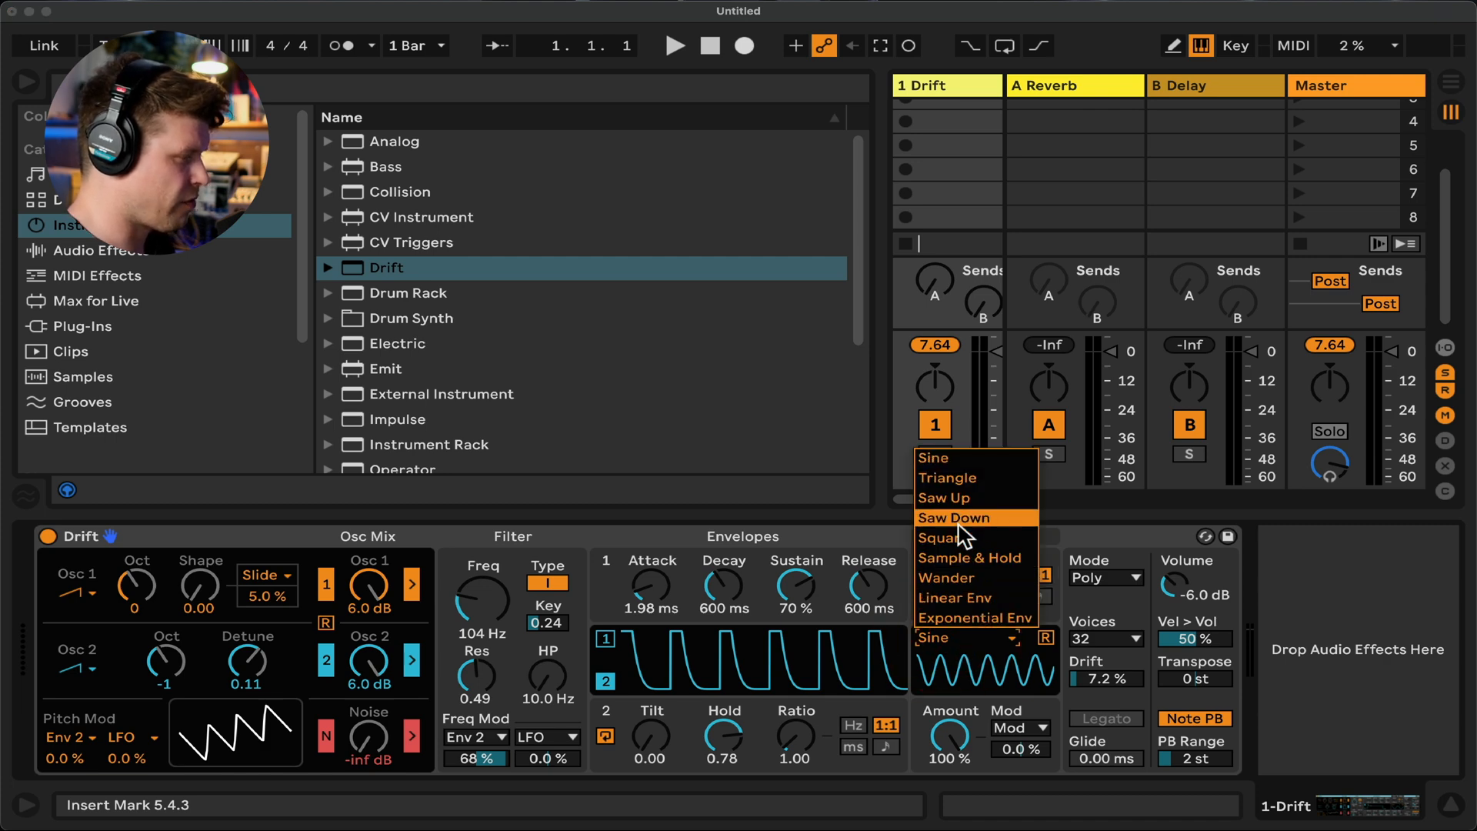
{"action": "left_click", "coordinate": [957, 454]}
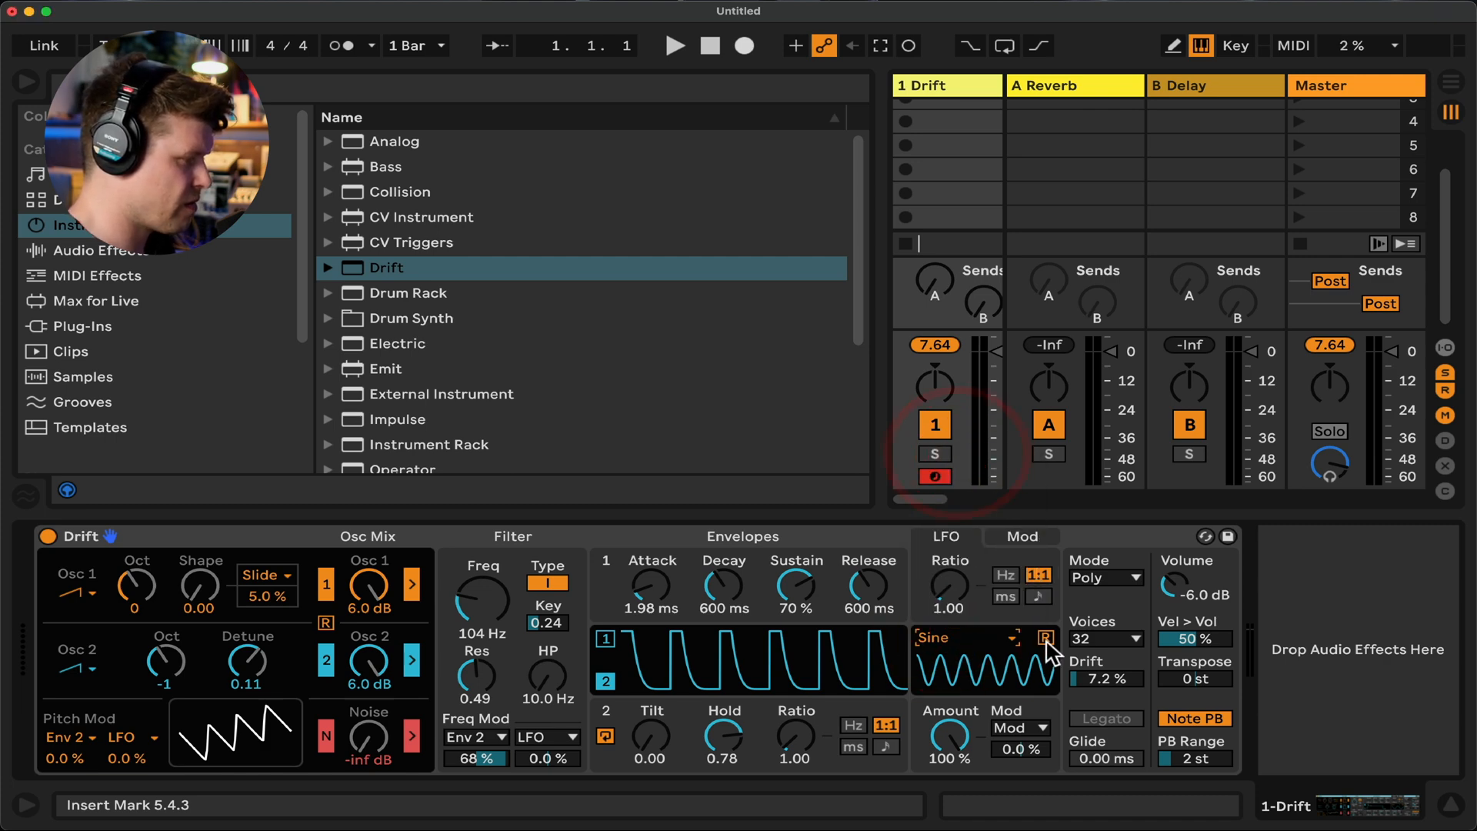
{"action": "left_click", "coordinate": [994, 737]}
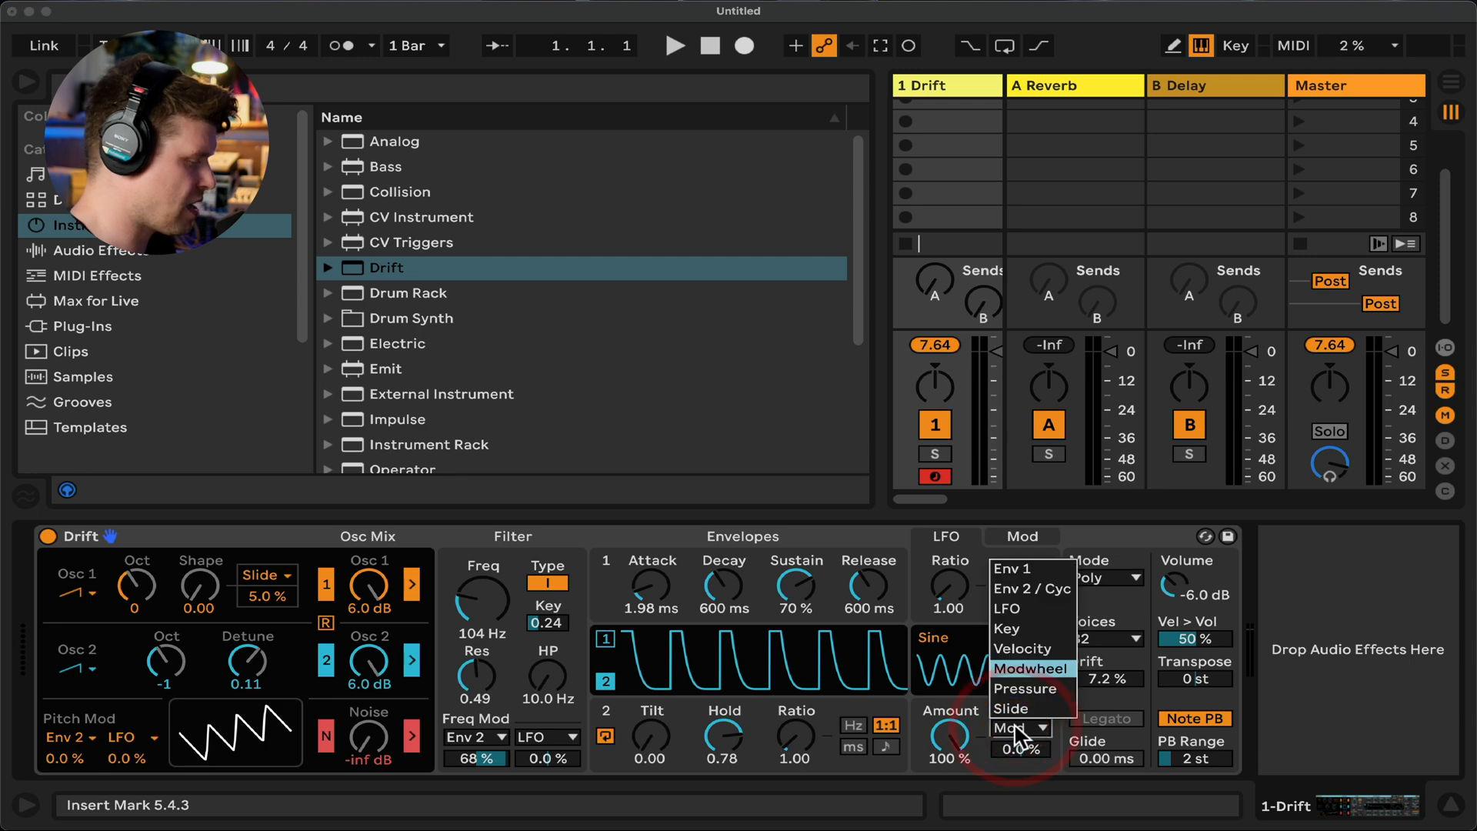
{"action": "left_click", "coordinate": [949, 733]}
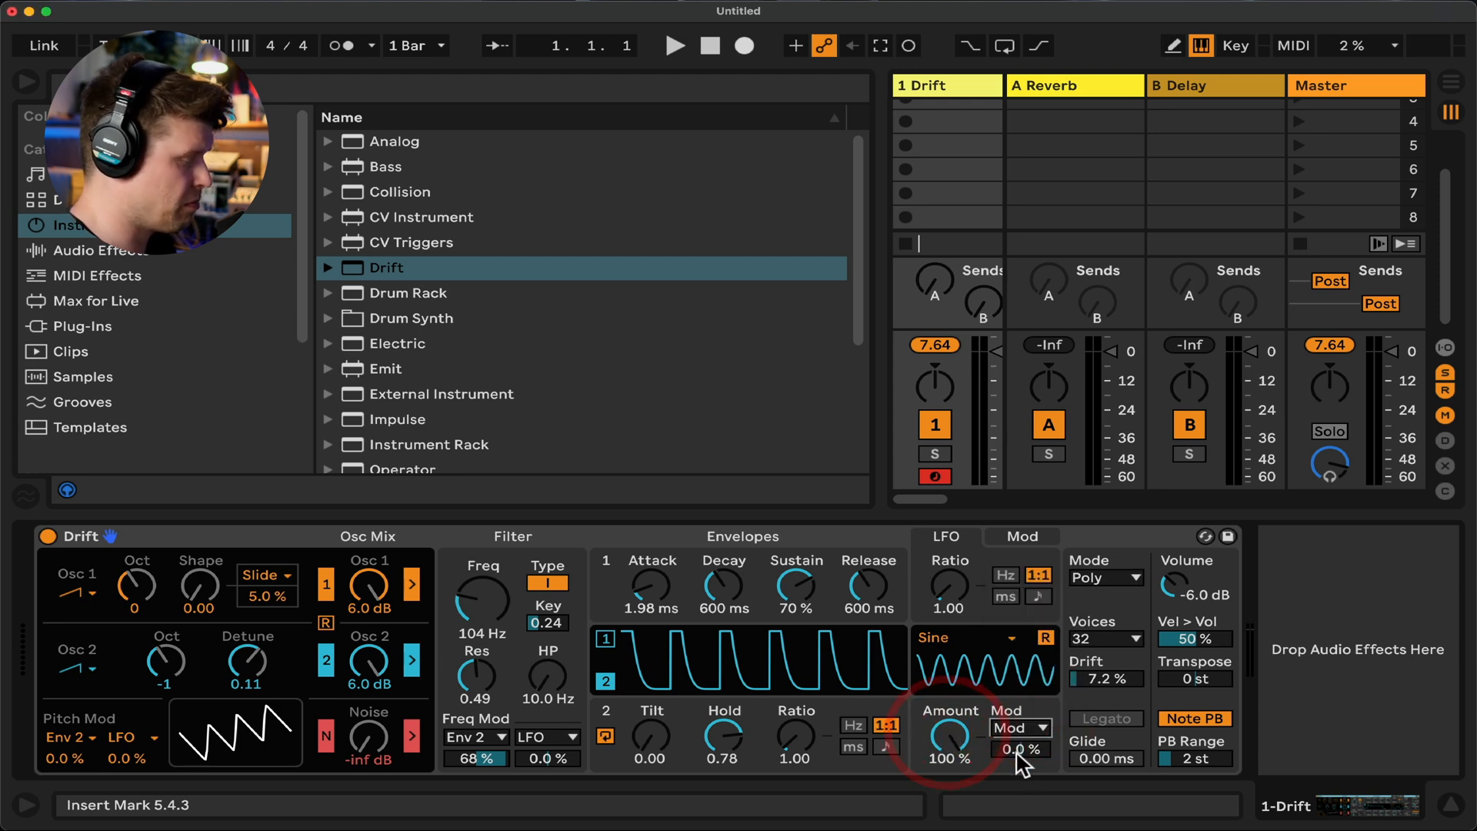
Set the filter frequency modulation to 100 % from the LFO and 0.0 % from Env 2
{"action": "left_click", "coordinate": [552, 760]}
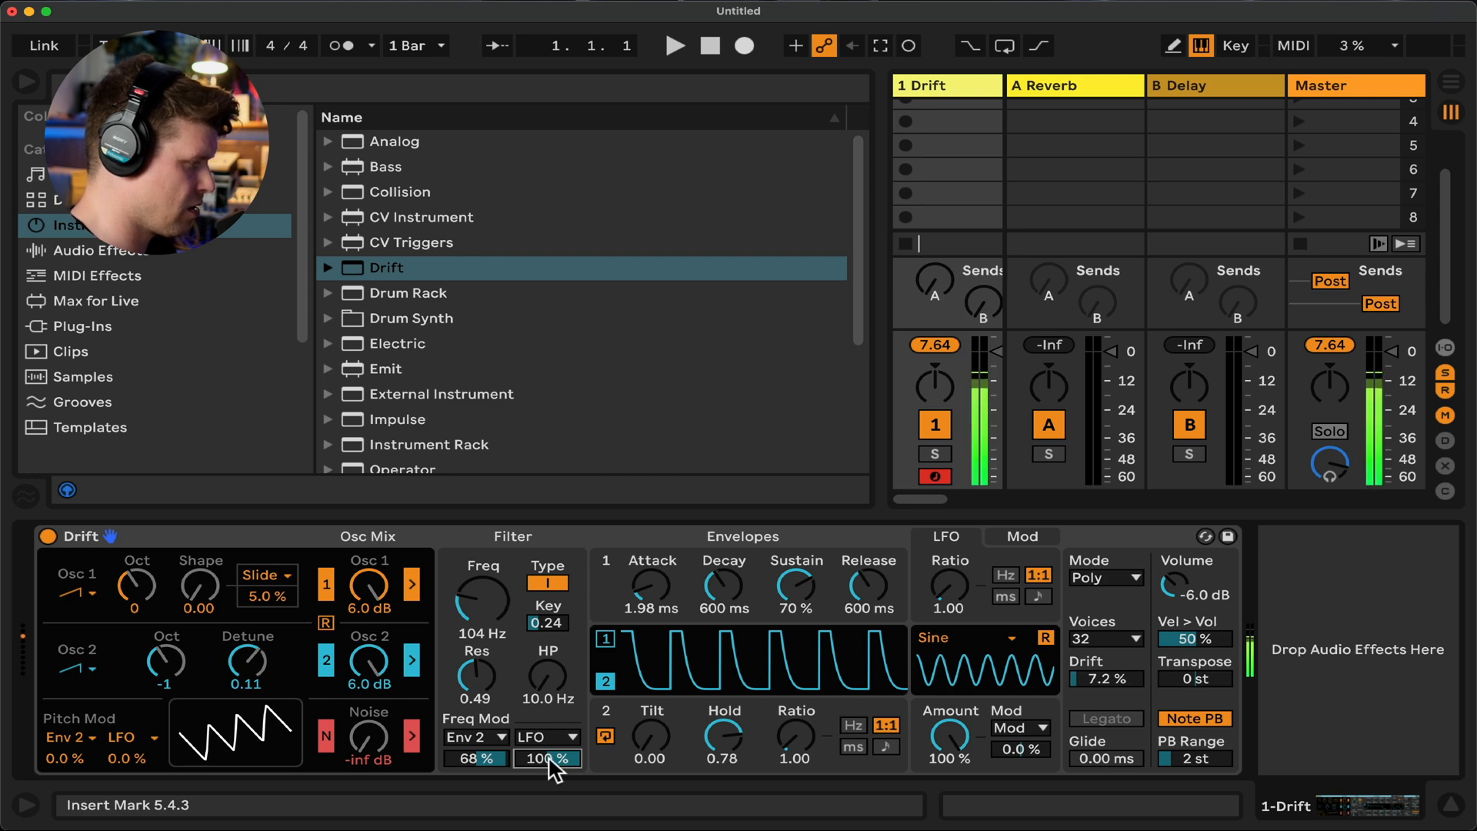
{"action": "left_click", "coordinate": [481, 759]}
{"action": "key", "text": "Delete"}
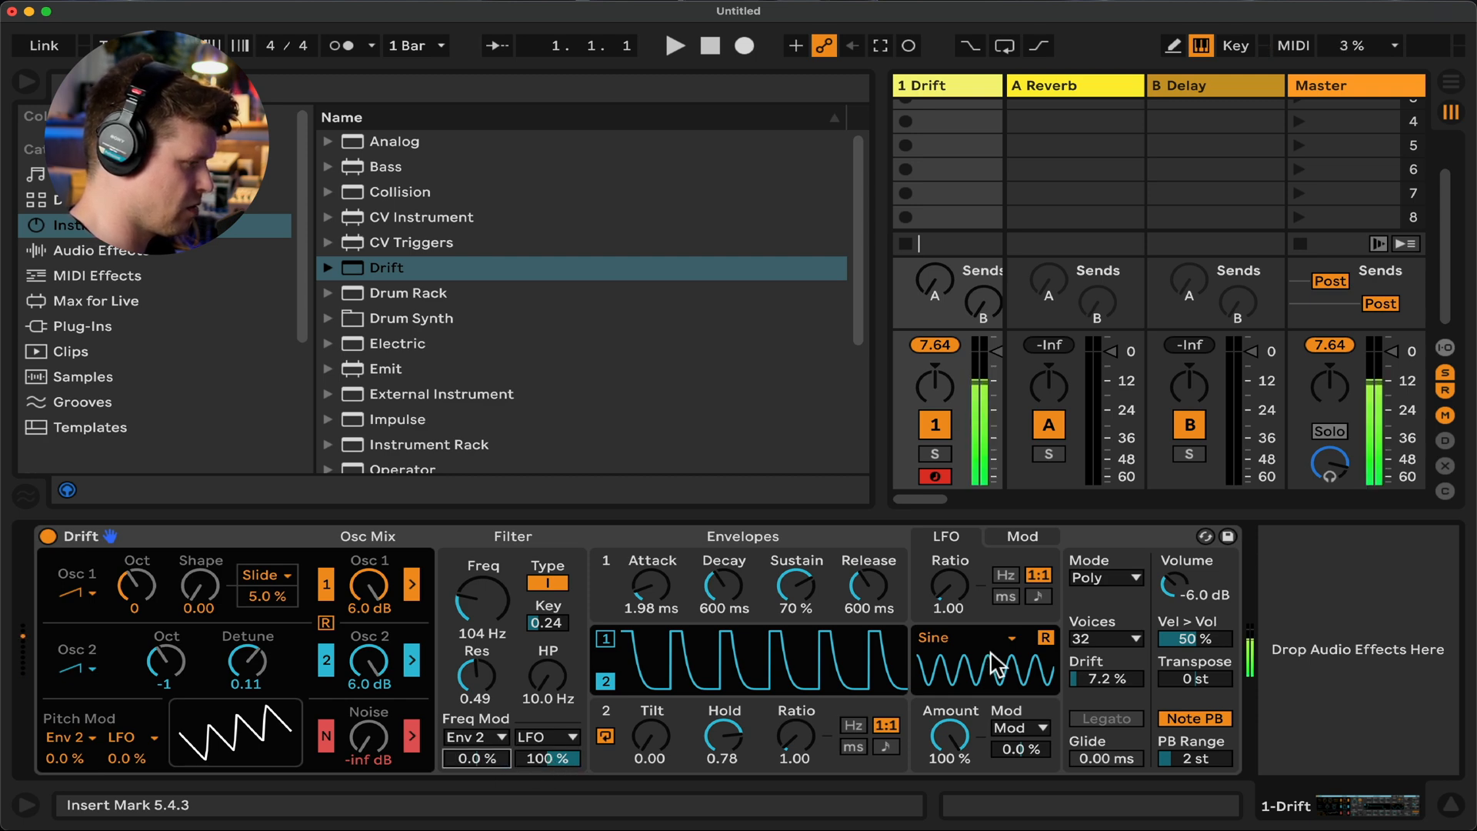
Try an LFO ratio of 3.62, sync the LFO to 1/8 notes, and lower its filter modulation to 29 %
{"action": "mouse_move", "coordinate": [957, 596]}
{"action": "left_mouse_down"}
{"action": "mouse_move", "coordinate": [958, 543]}
{"action": "mouse_move", "coordinate": [957, 577]}
{"action": "left_mouse_up"}
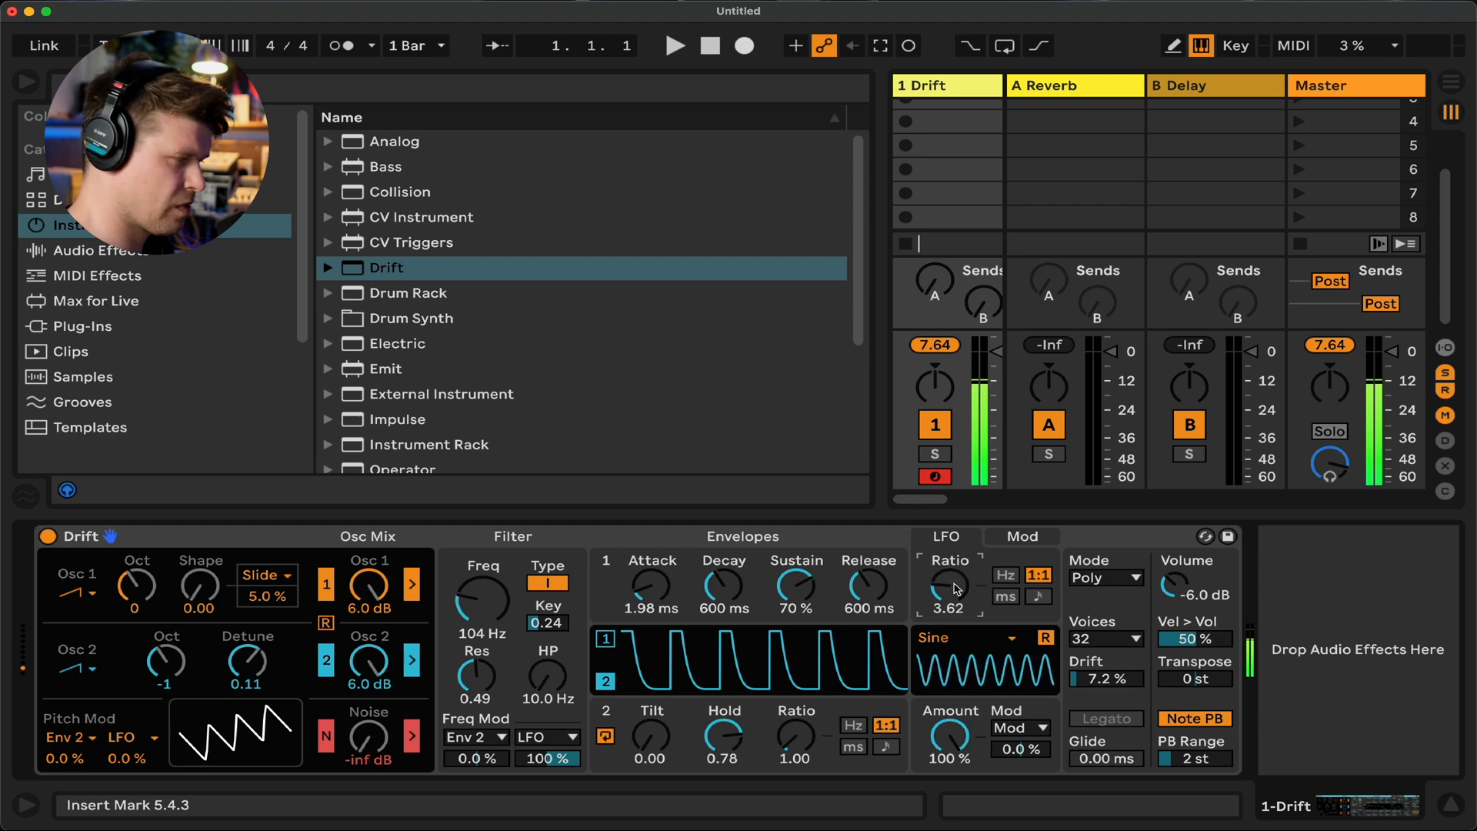
{"action": "left_click", "coordinate": [1038, 597]}
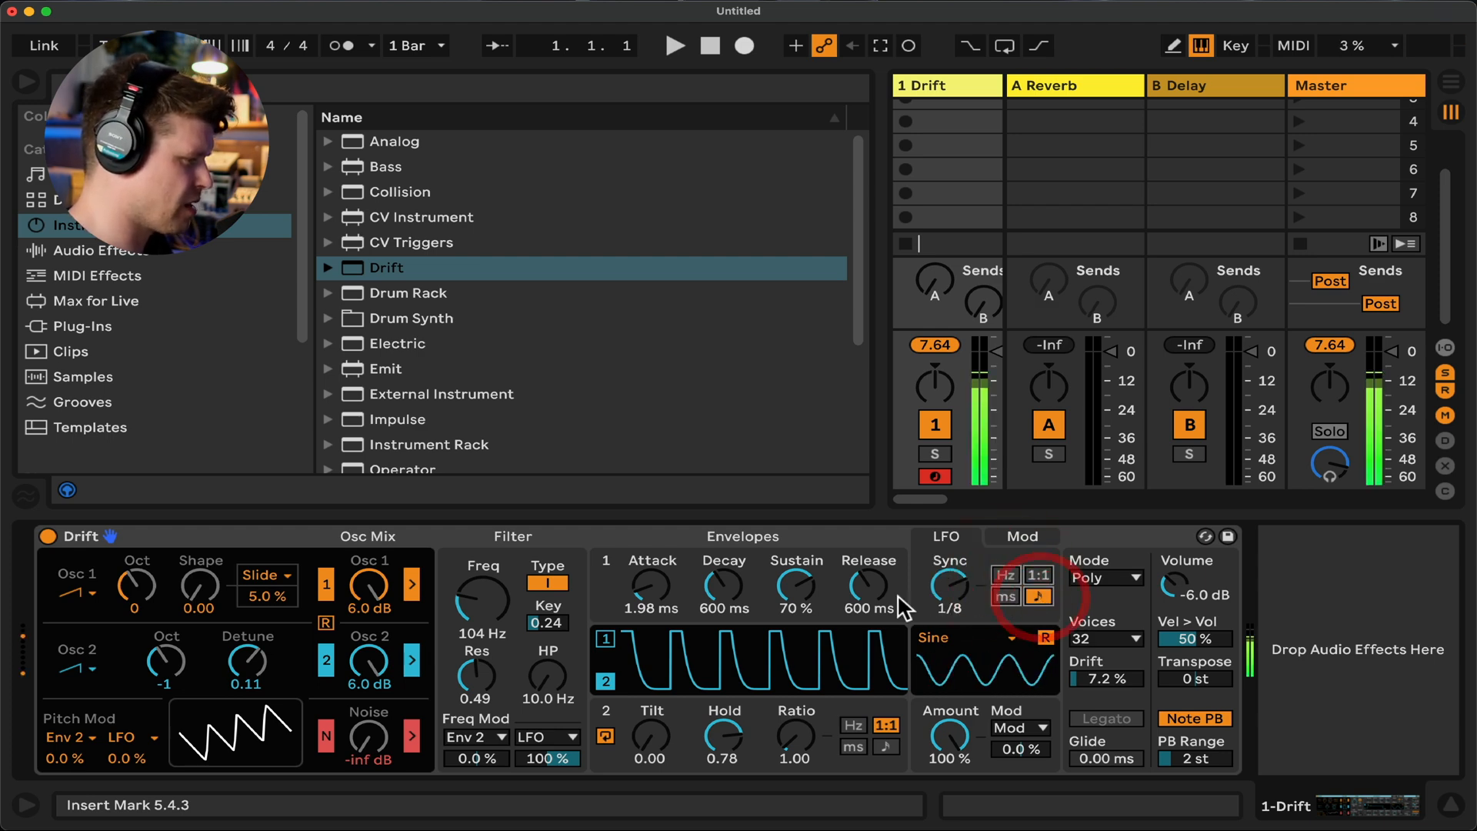
{"action": "left_click_drag", "start_coordinate": [547, 758], "coordinate": [547, 799]}
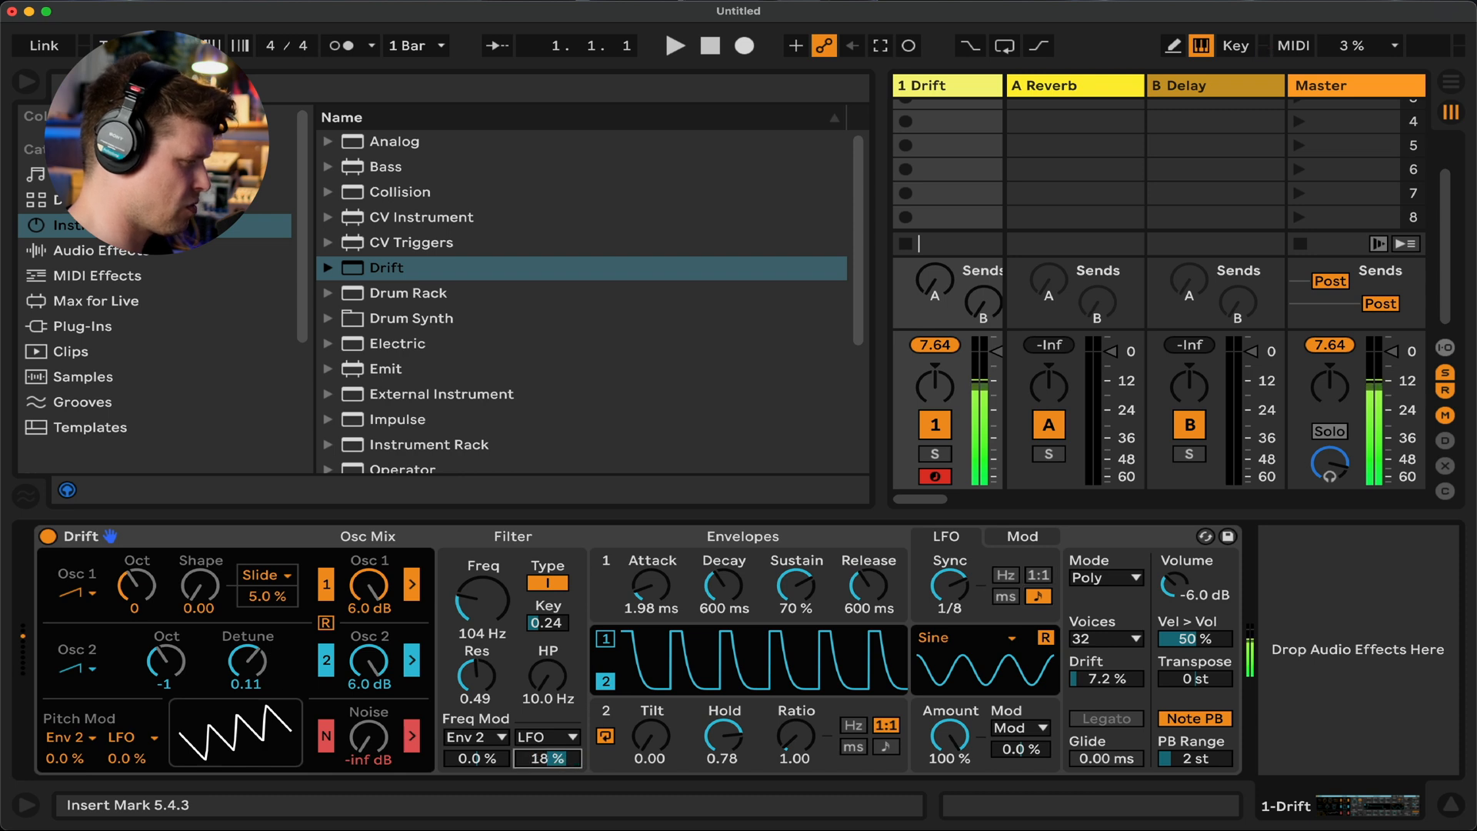
Change the LFO waveform to Sample & Hold and set its synced rate to 1/6
{"action": "left_click", "coordinate": [1012, 638]}
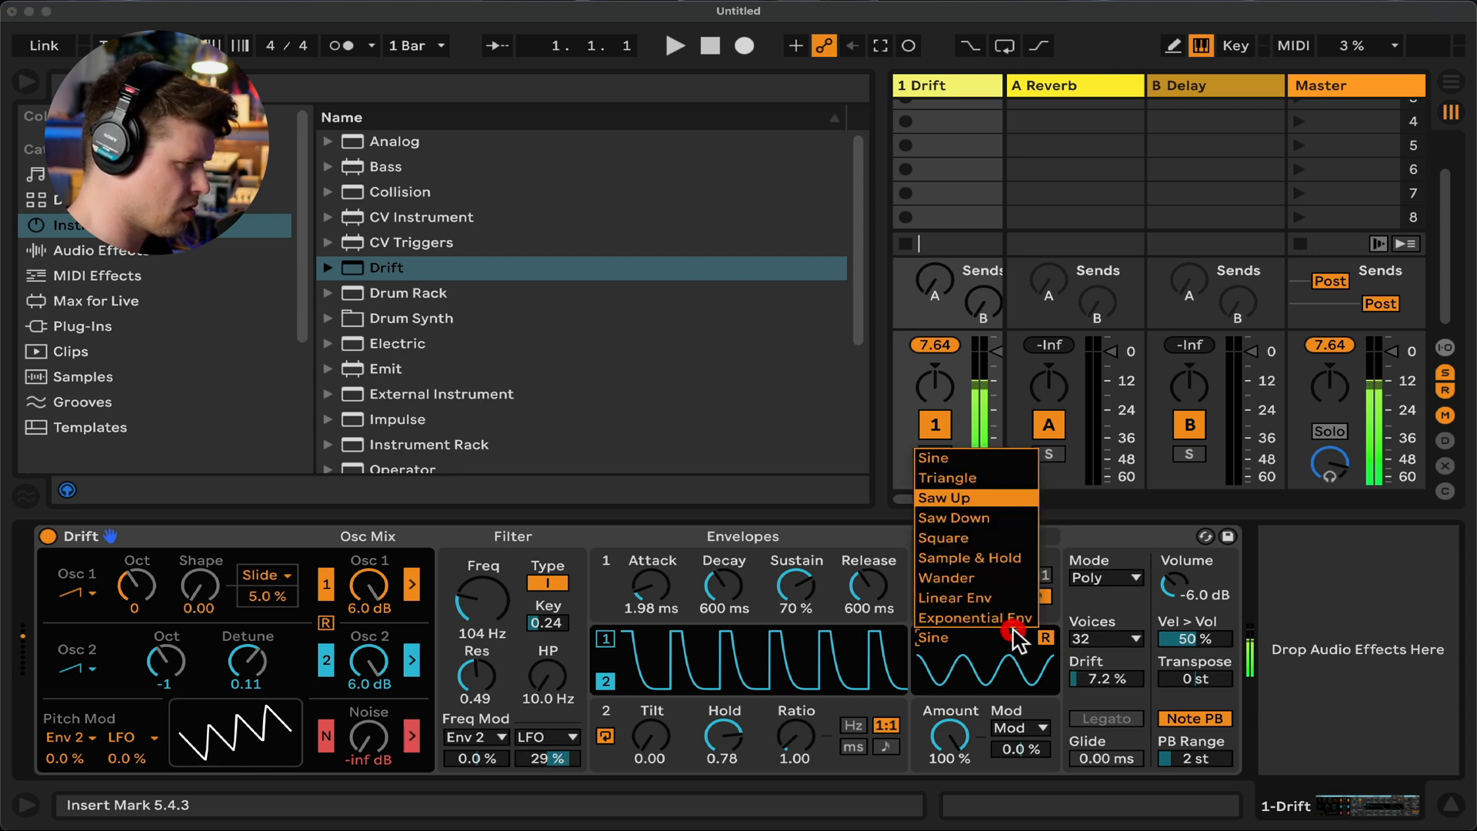
{"action": "left_click", "coordinate": [1008, 565]}
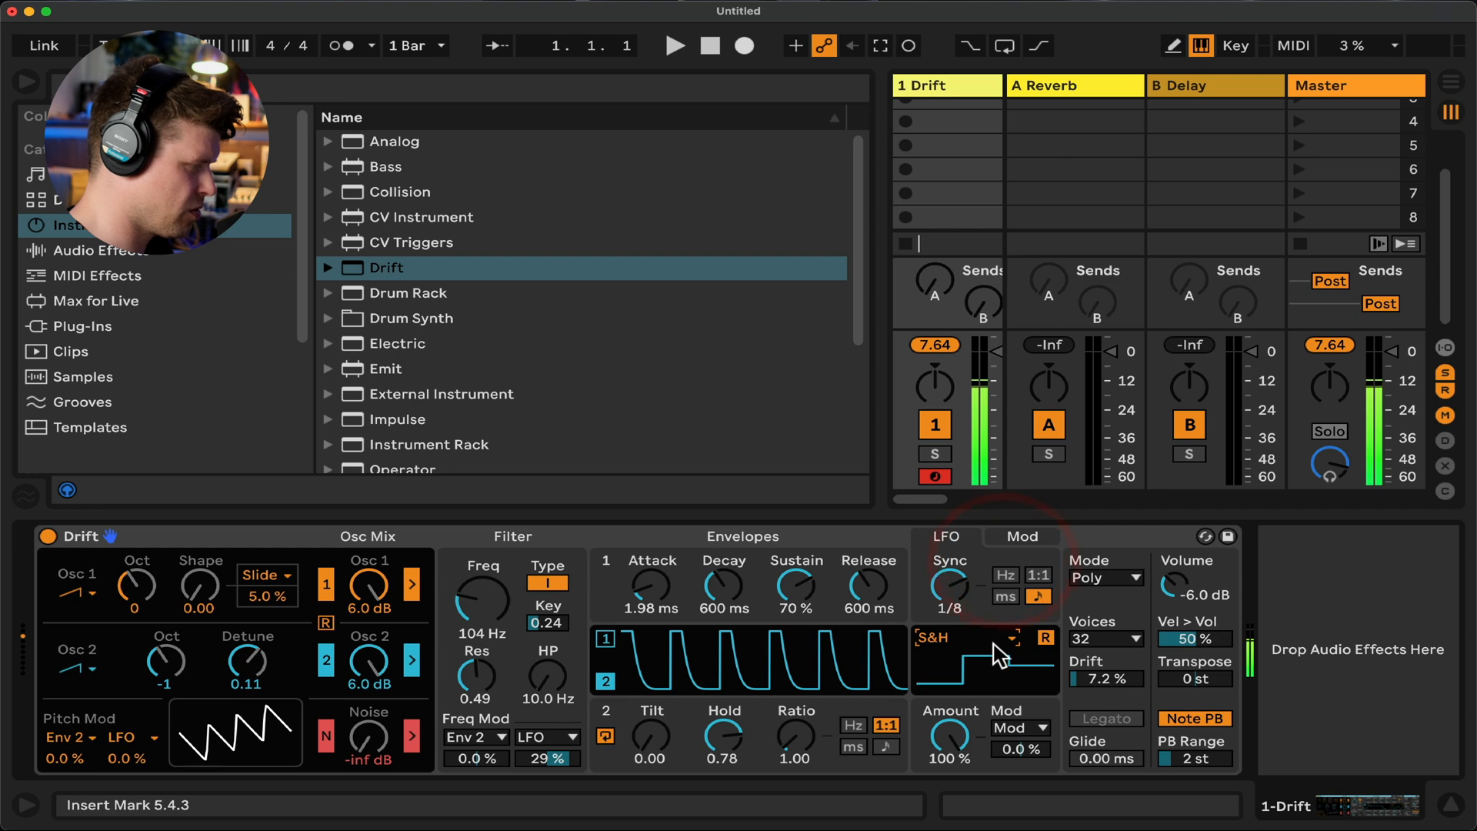
{"action": "mouse_move", "coordinate": [971, 742]}
{"action": "left_mouse_down"}
{"action": "mouse_move", "coordinate": [970, 765]}
{"action": "mouse_move", "coordinate": [957, 761]}
{"action": "mouse_move", "coordinate": [956, 729]}
{"action": "left_mouse_up"}
{"action": "left_click", "coordinate": [937, 599]}
{"action": "left_click_drag", "start_coordinate": [937, 598], "coordinate": [937, 609]}
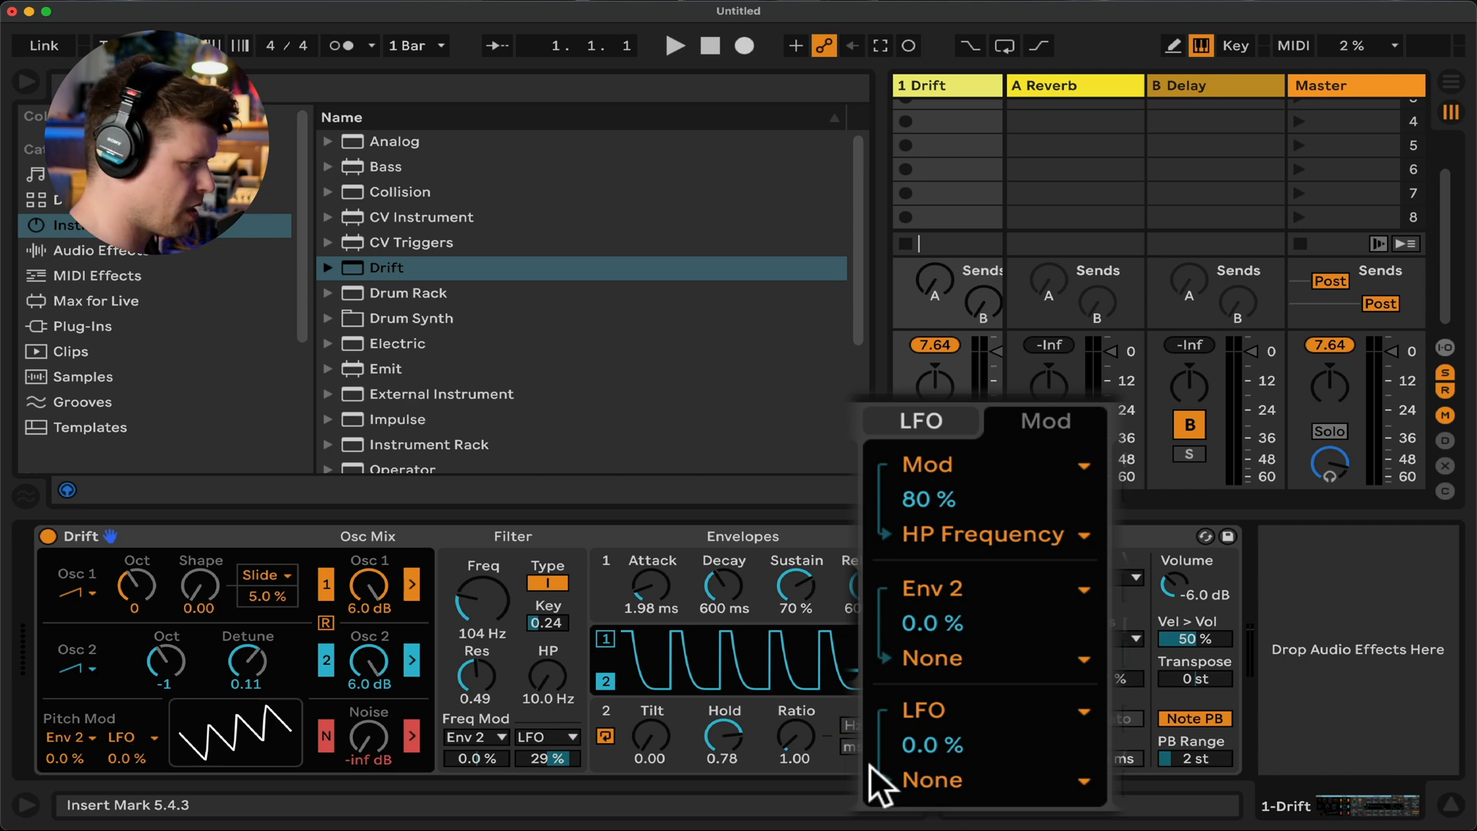
Set the first modulation slot to Pressure at 100 % targeting Osc 2 Detune, and return to the LFO settings
{"action": "left_click", "coordinate": [929, 464]}
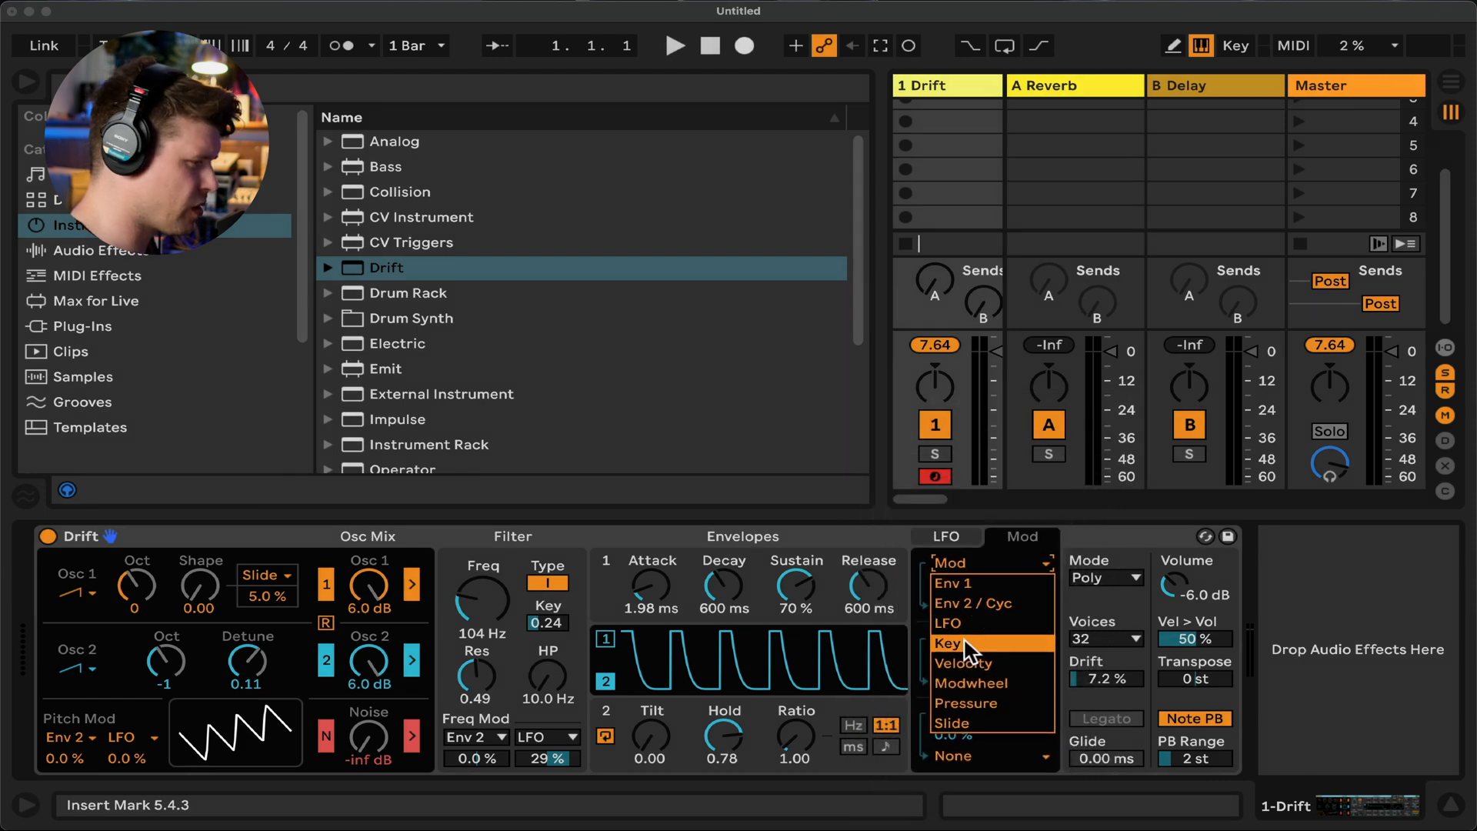
{"action": "left_click", "coordinate": [987, 703]}
{"action": "left_click", "coordinate": [967, 590]}
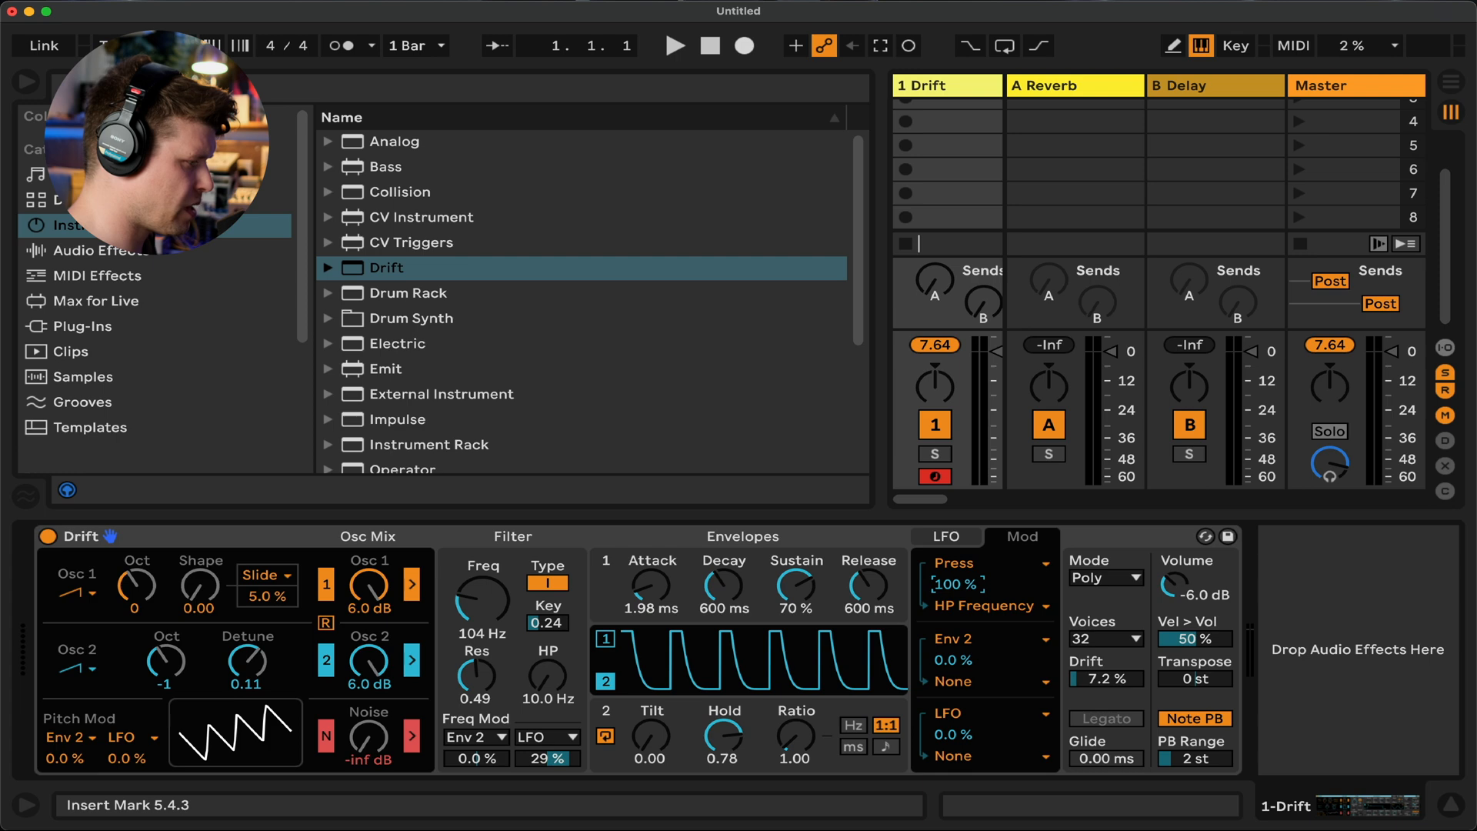
{"action": "left_click", "coordinate": [973, 606]}
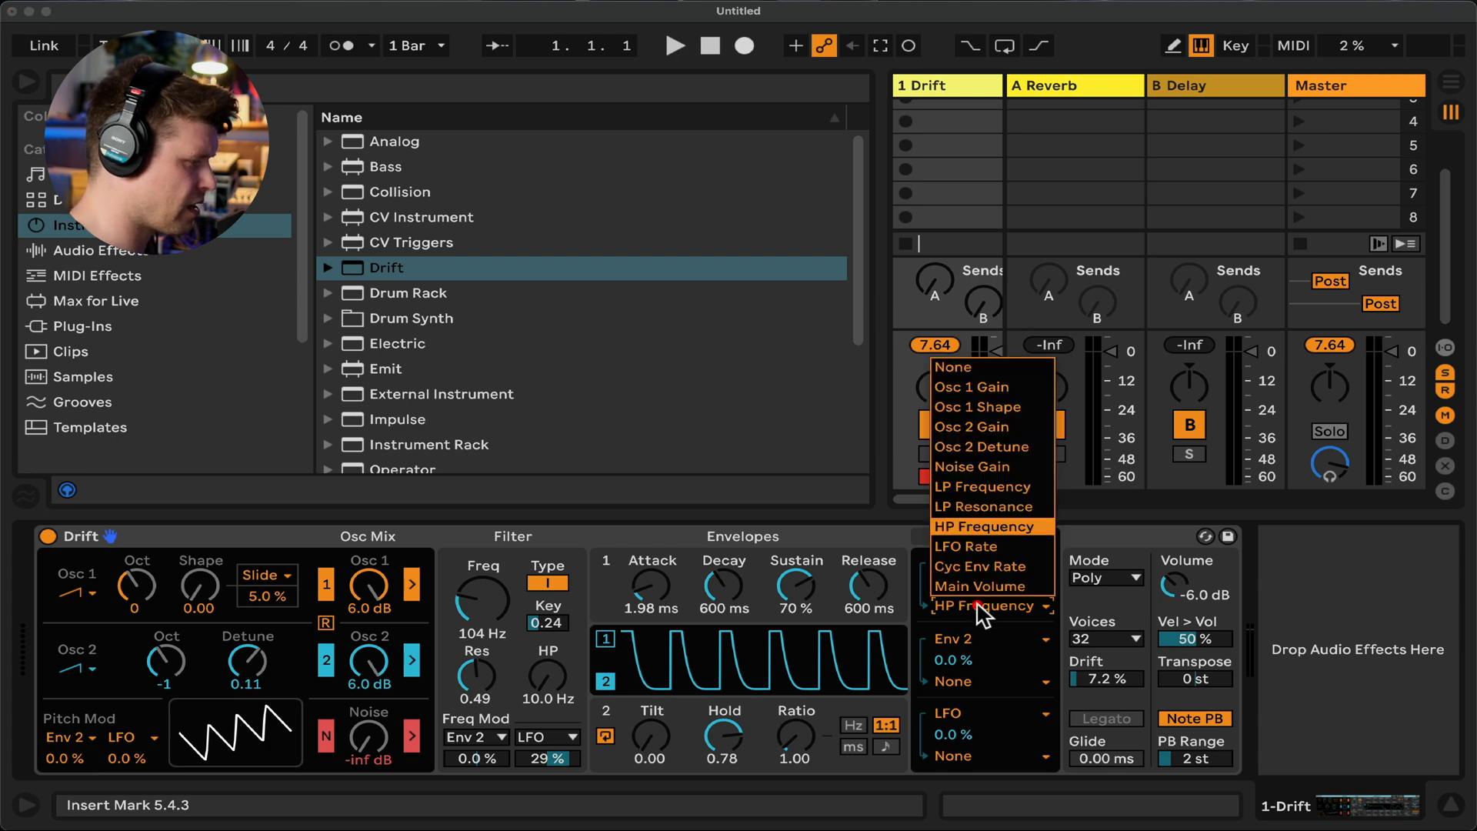
{"action": "left_click", "coordinate": [993, 452]}
{"action": "left_click", "coordinate": [966, 538]}
Raise the Drift amount to 100 % and switch the voice mode to Stereo
{"action": "left_click", "coordinate": [1099, 607]}
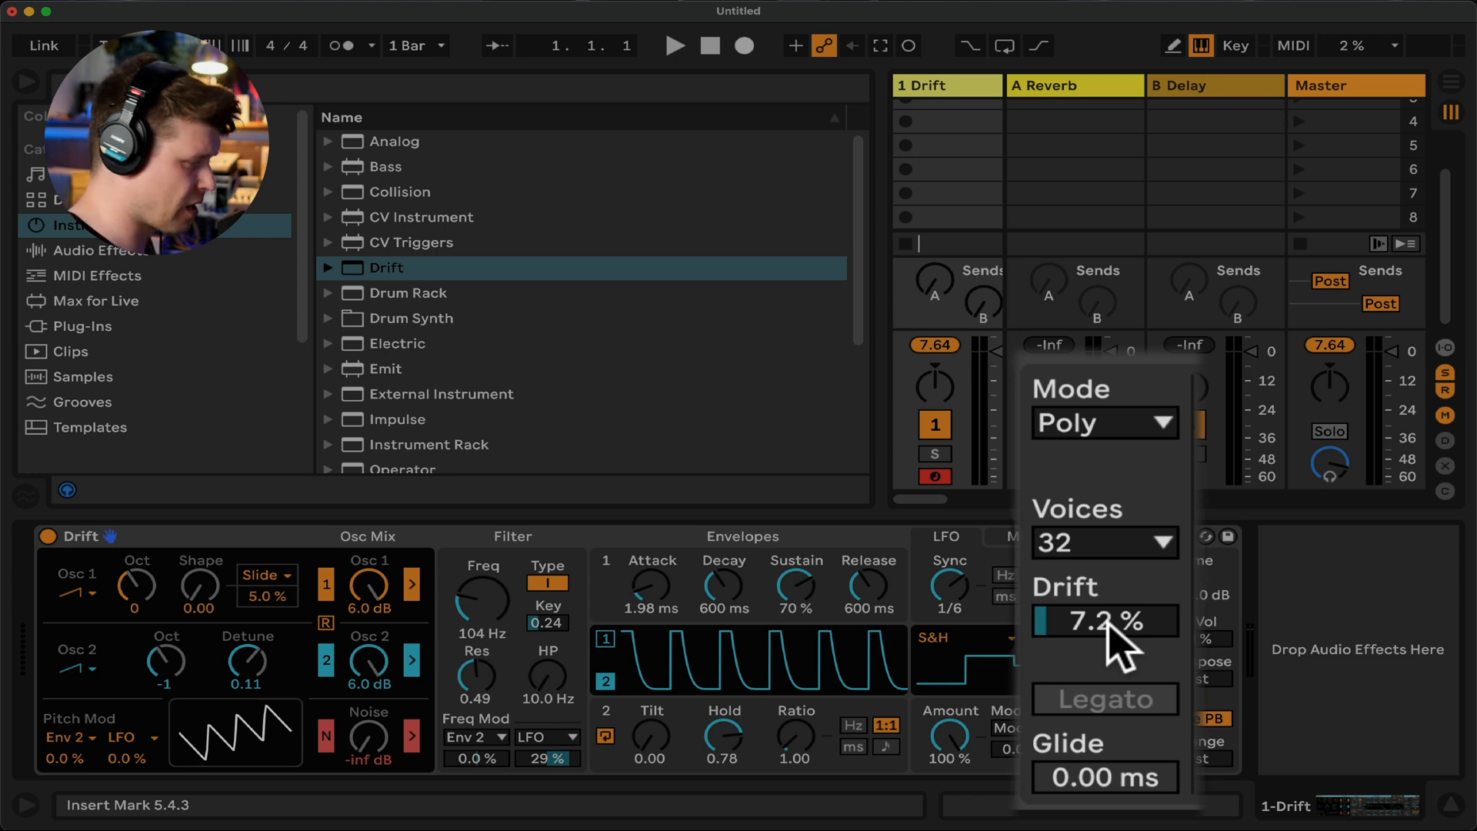
{"action": "left_click_drag", "start_coordinate": [1110, 622], "coordinate": [1111, 542]}
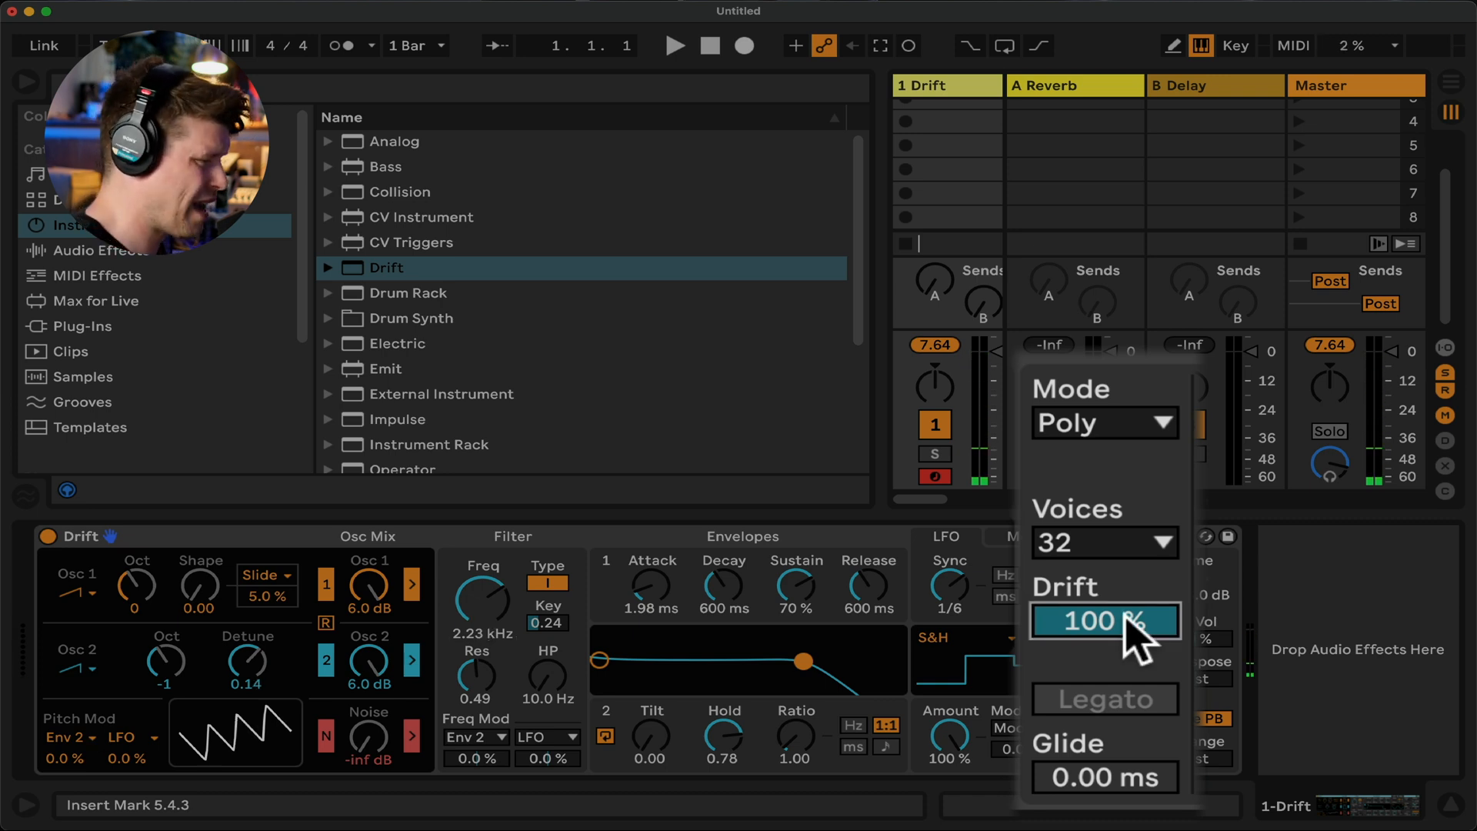
{"action": "left_click", "coordinate": [1100, 427]}
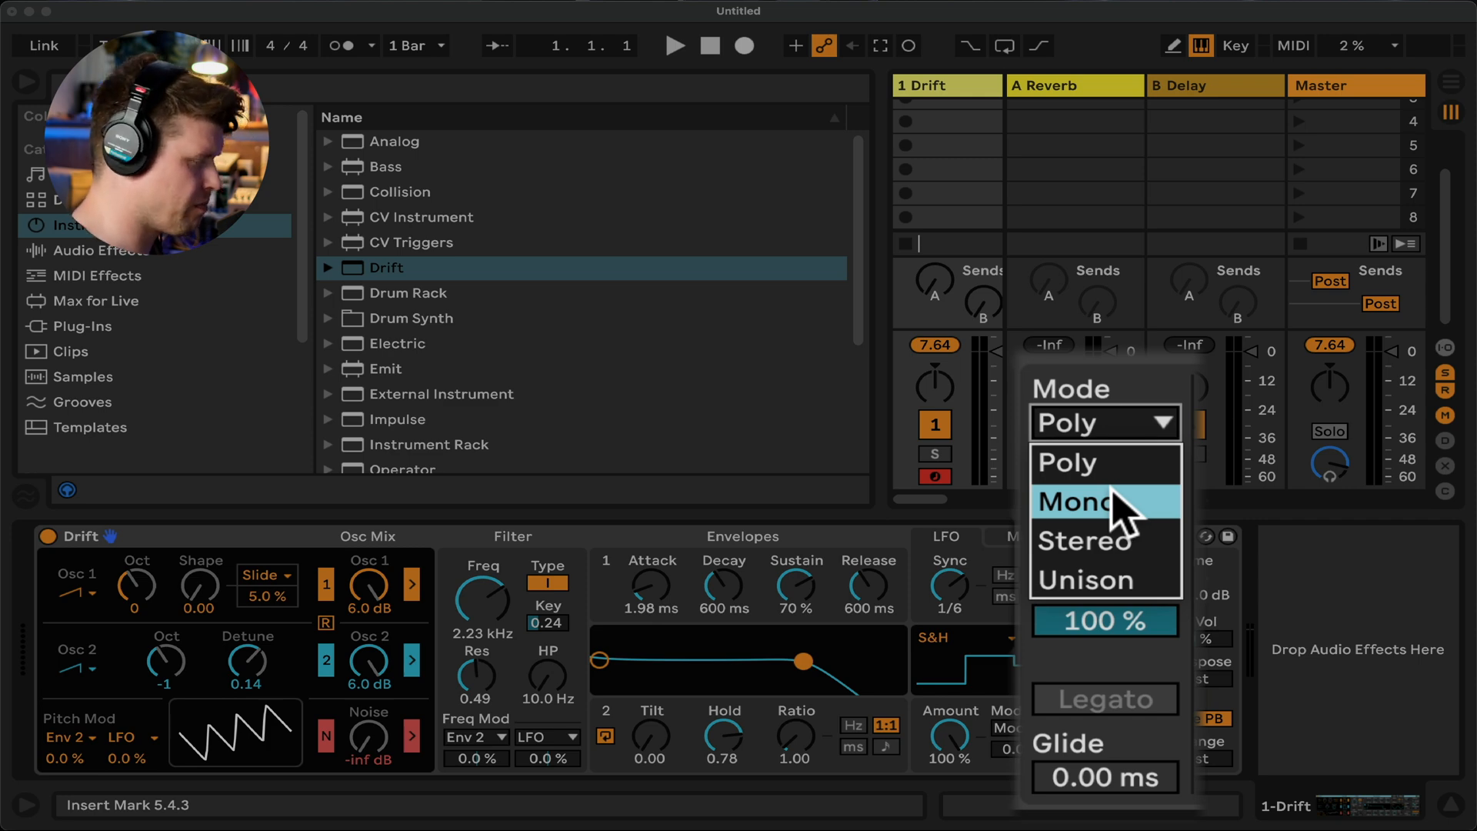
{"action": "left_click", "coordinate": [1140, 547]}
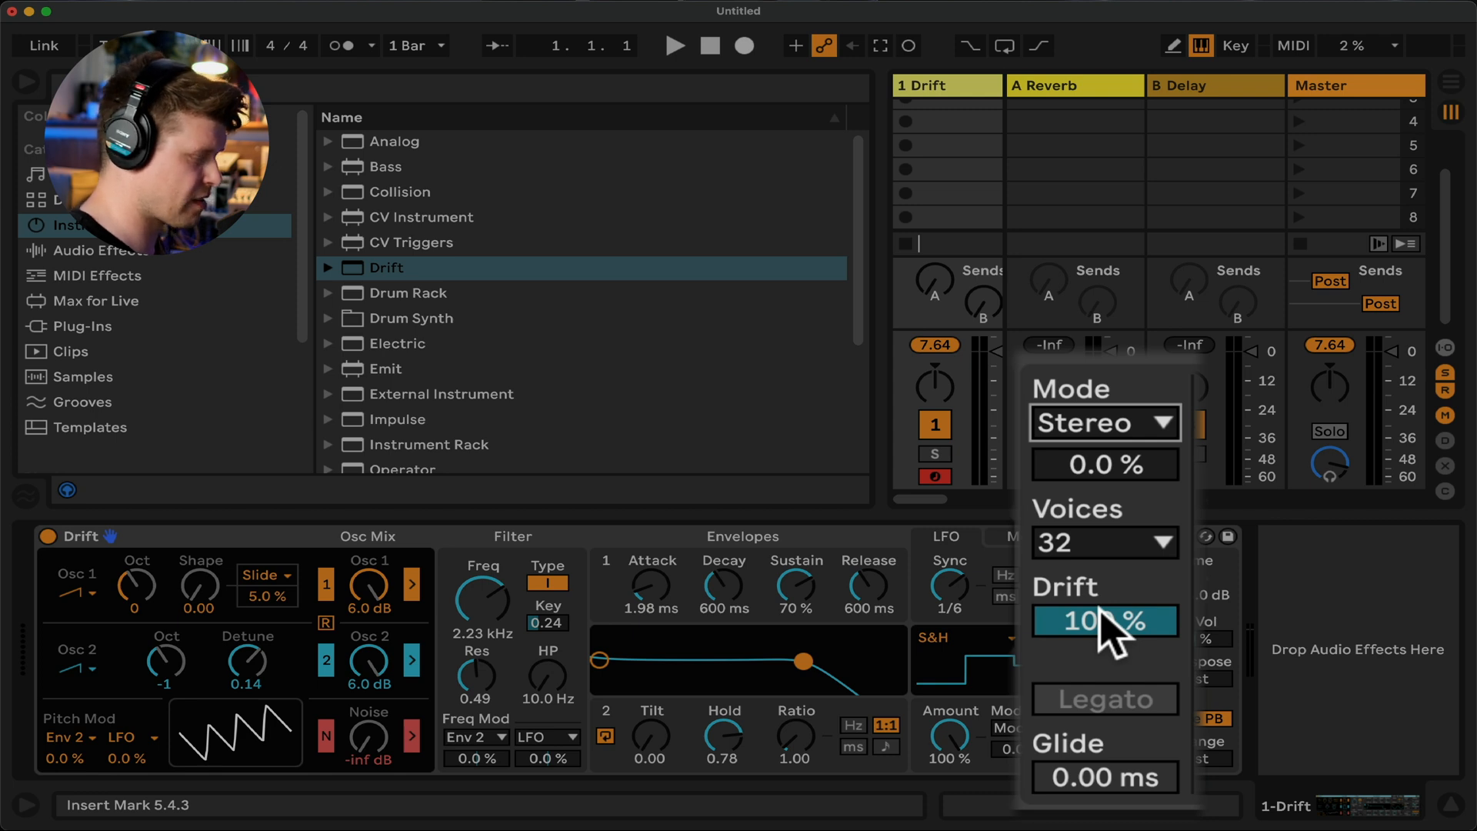
Raise the Stereo mode's spread amount in stages through 52 % and 78 % to 100 %
{"action": "left_click", "coordinate": [1114, 470]}
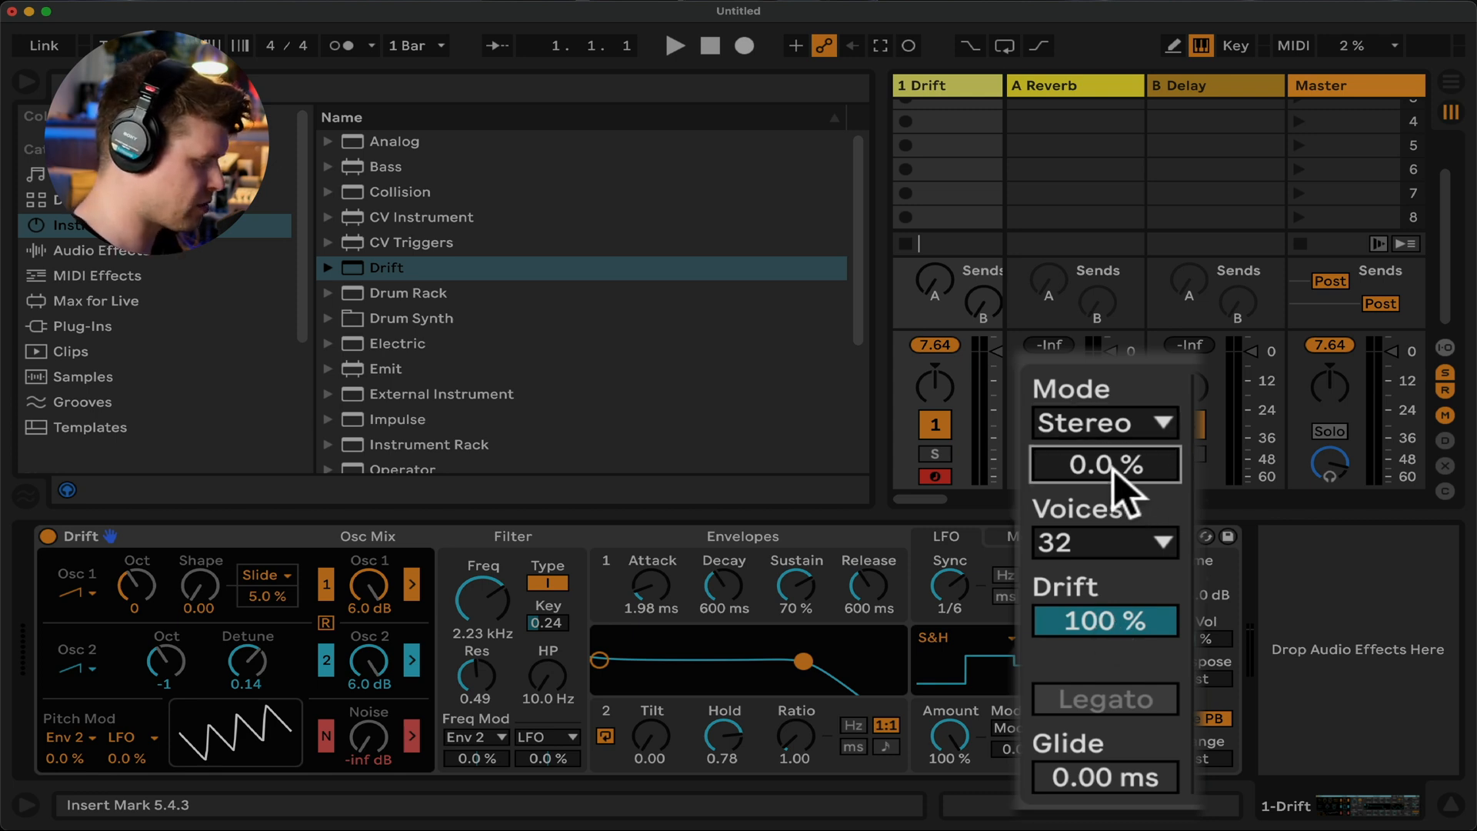
{"action": "left_click", "coordinate": [1117, 619]}
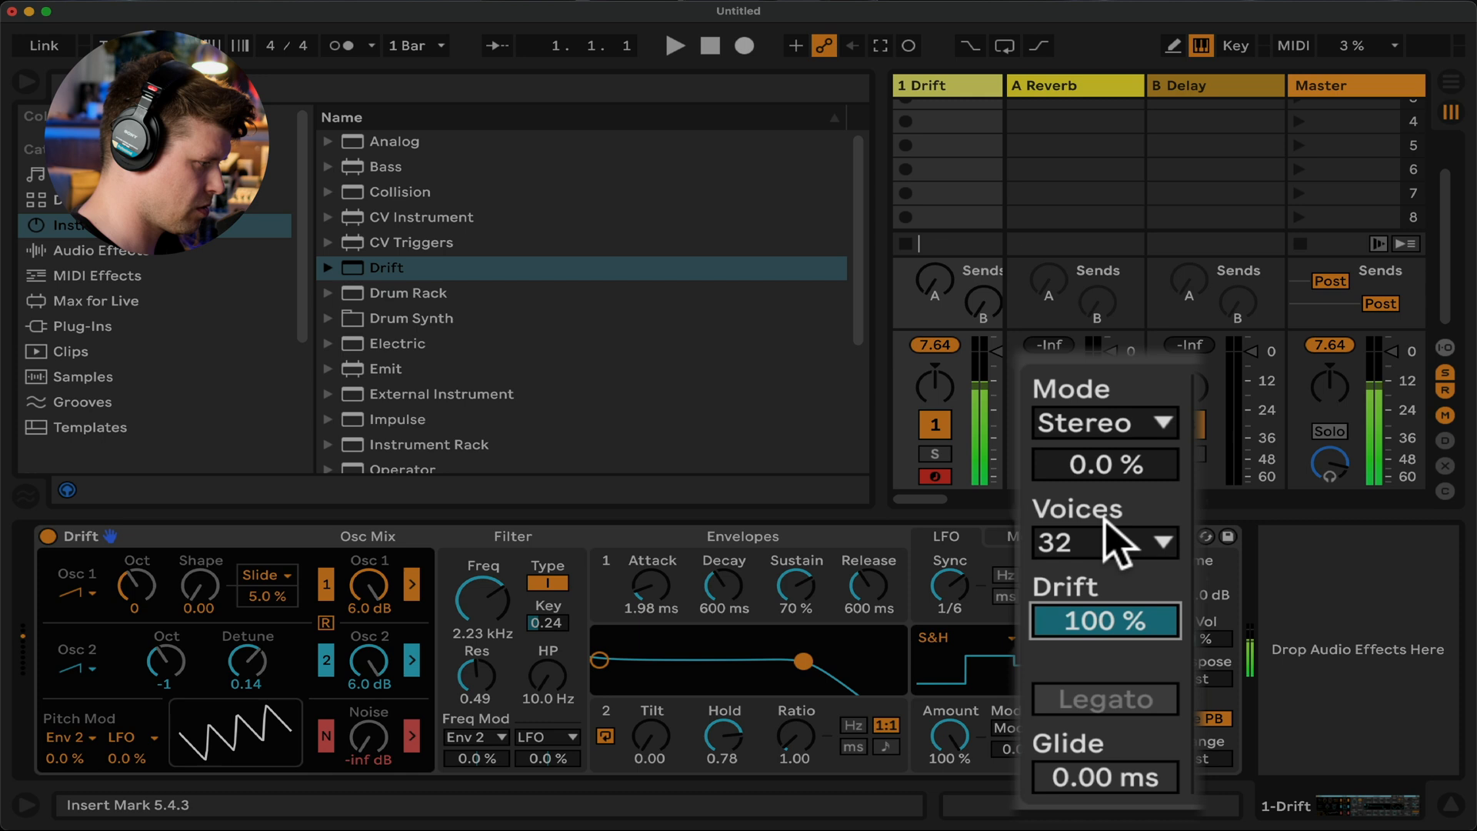
{"action": "mouse_move", "coordinate": [1102, 464]}
{"action": "left_mouse_down"}
{"action": "mouse_move", "coordinate": [1102, 439]}
{"action": "mouse_move", "coordinate": [1103, 461]}
{"action": "left_mouse_up"}
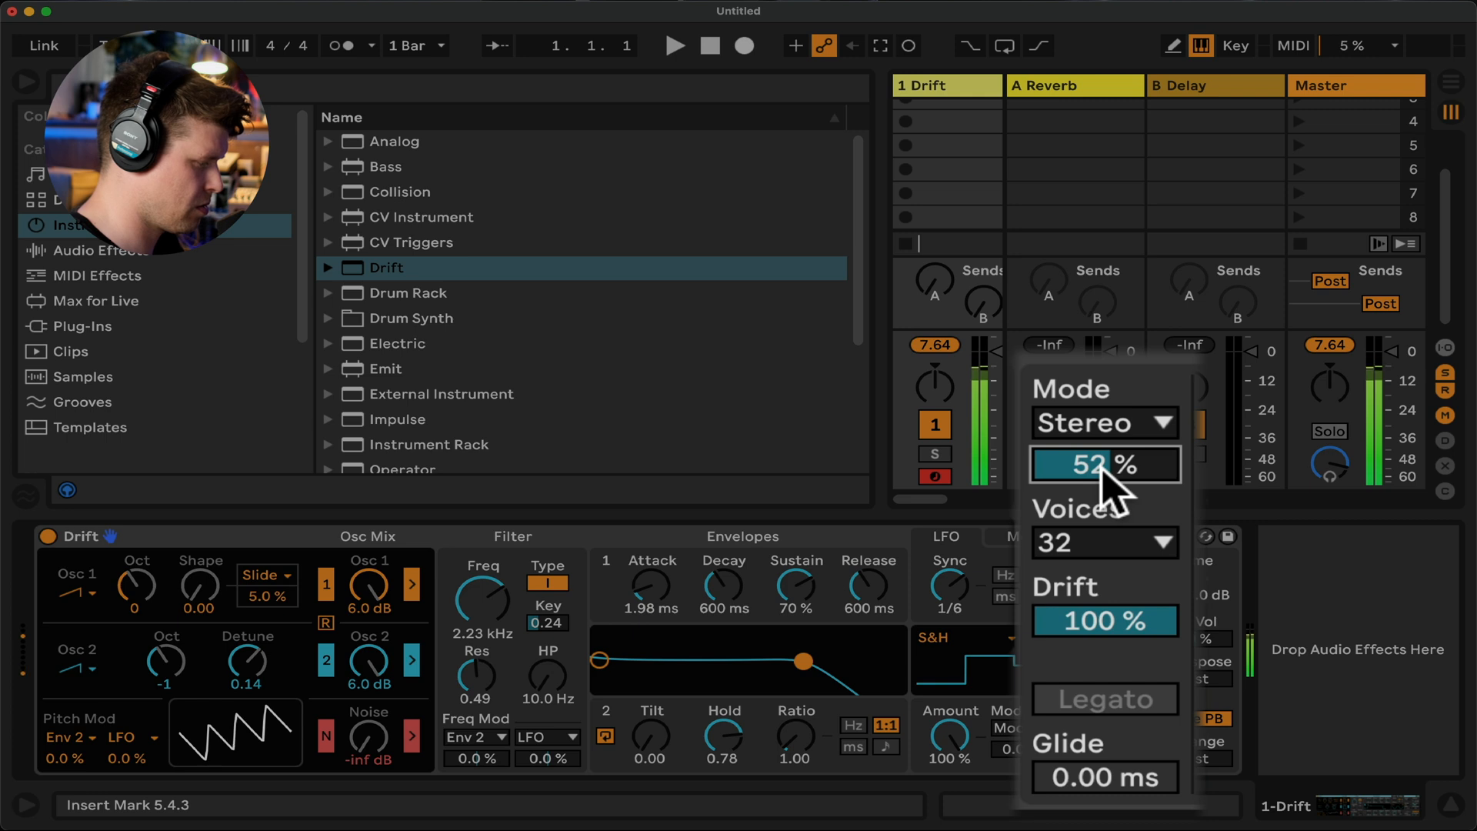
{"action": "mouse_move", "coordinate": [1103, 471]}
{"action": "left_mouse_down"}
{"action": "mouse_move", "coordinate": [1102, 434]}
{"action": "mouse_move", "coordinate": [1105, 465]}
{"action": "left_mouse_up"}
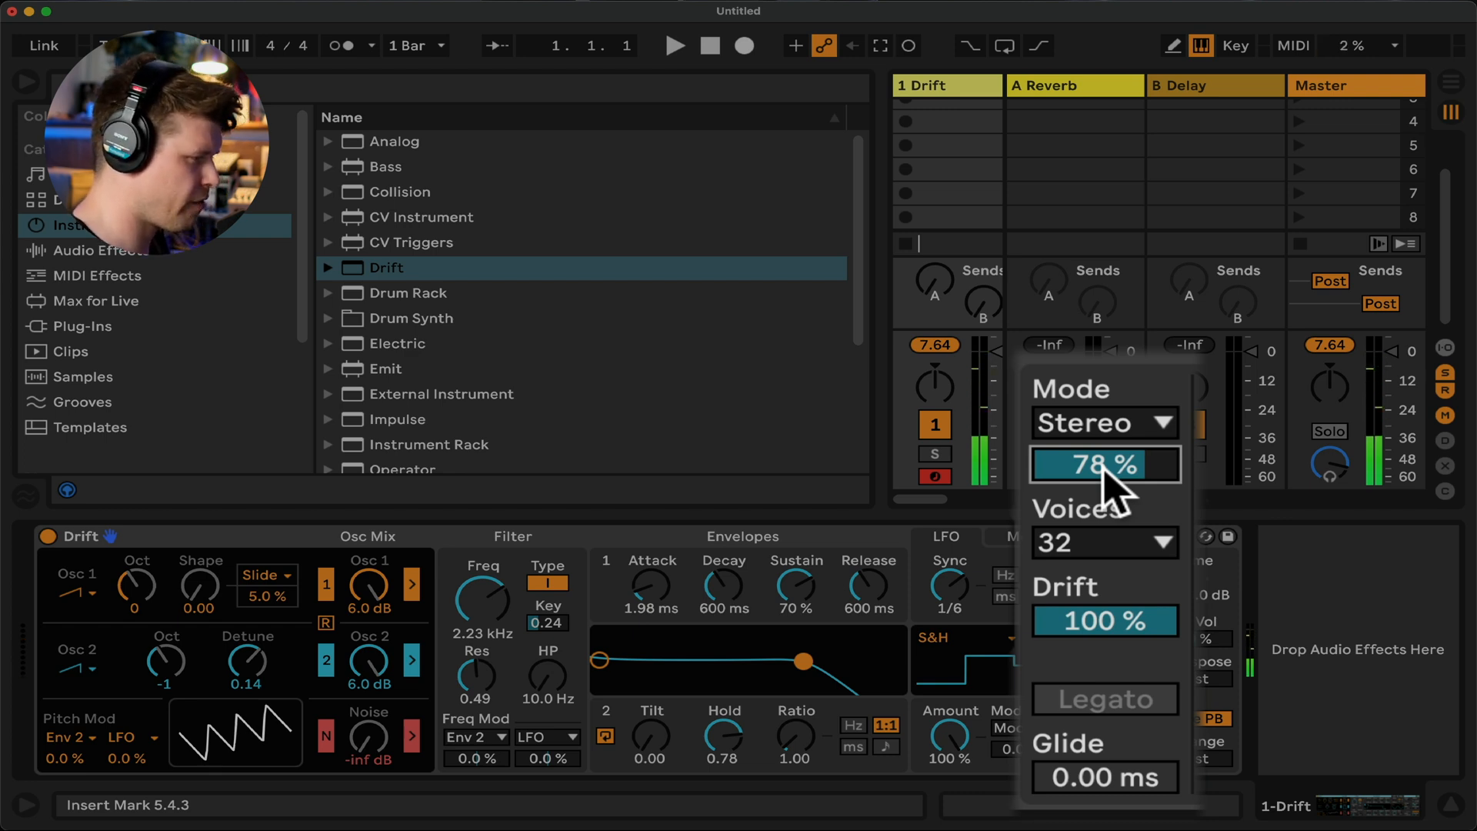
{"action": "left_click_drag", "start_coordinate": [1102, 467], "coordinate": [1101, 442]}
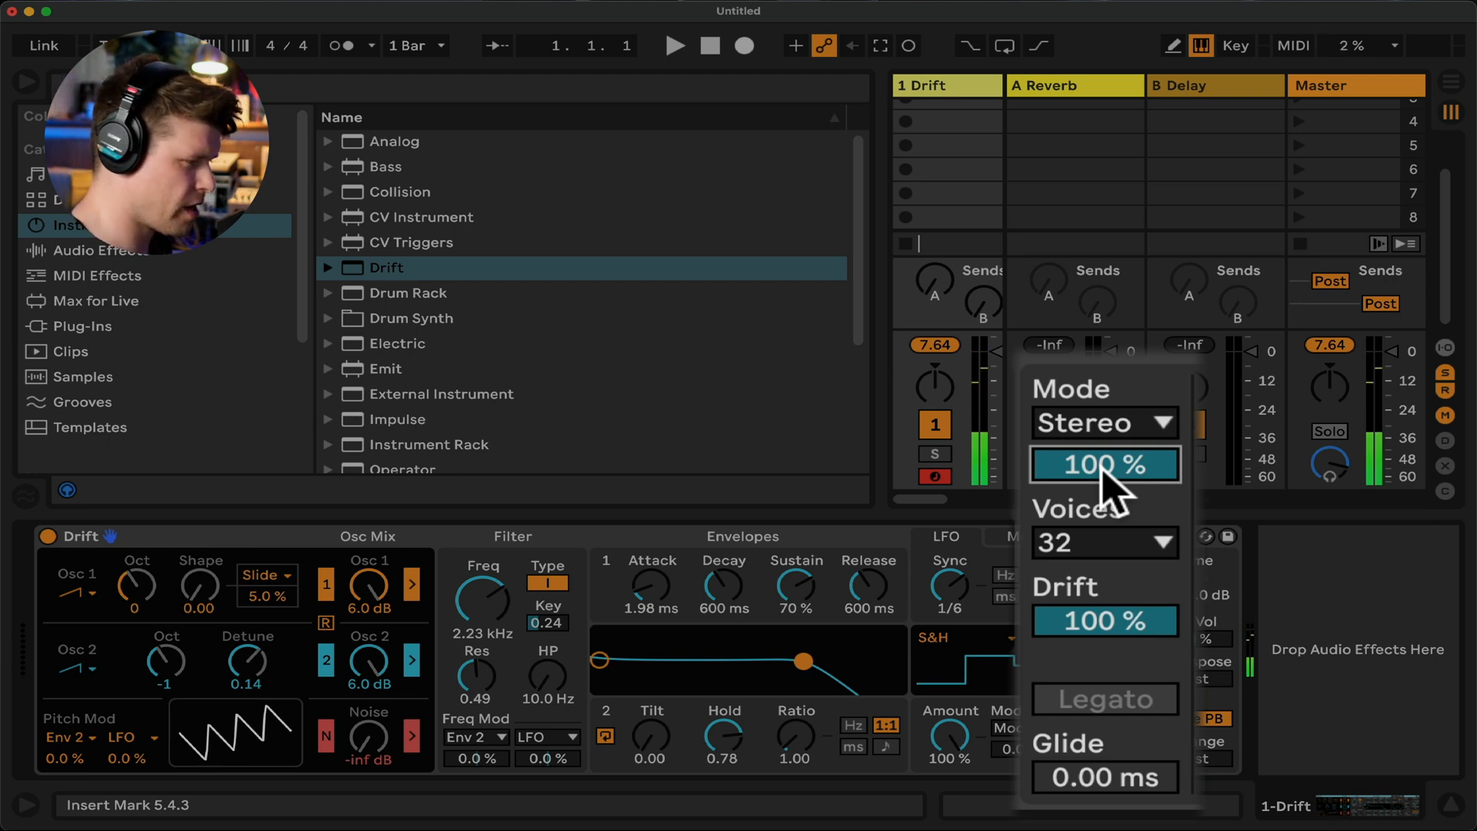
Reduce the Drift amount and the stereo spread
{"action": "left_click_drag", "start_coordinate": [1098, 620], "coordinate": [1099, 650]}
{"action": "left_click_drag", "start_coordinate": [1103, 469], "coordinate": [1103, 477]}
{"action": "left_click_drag", "start_coordinate": [1103, 577], "coordinate": [1103, 600]}
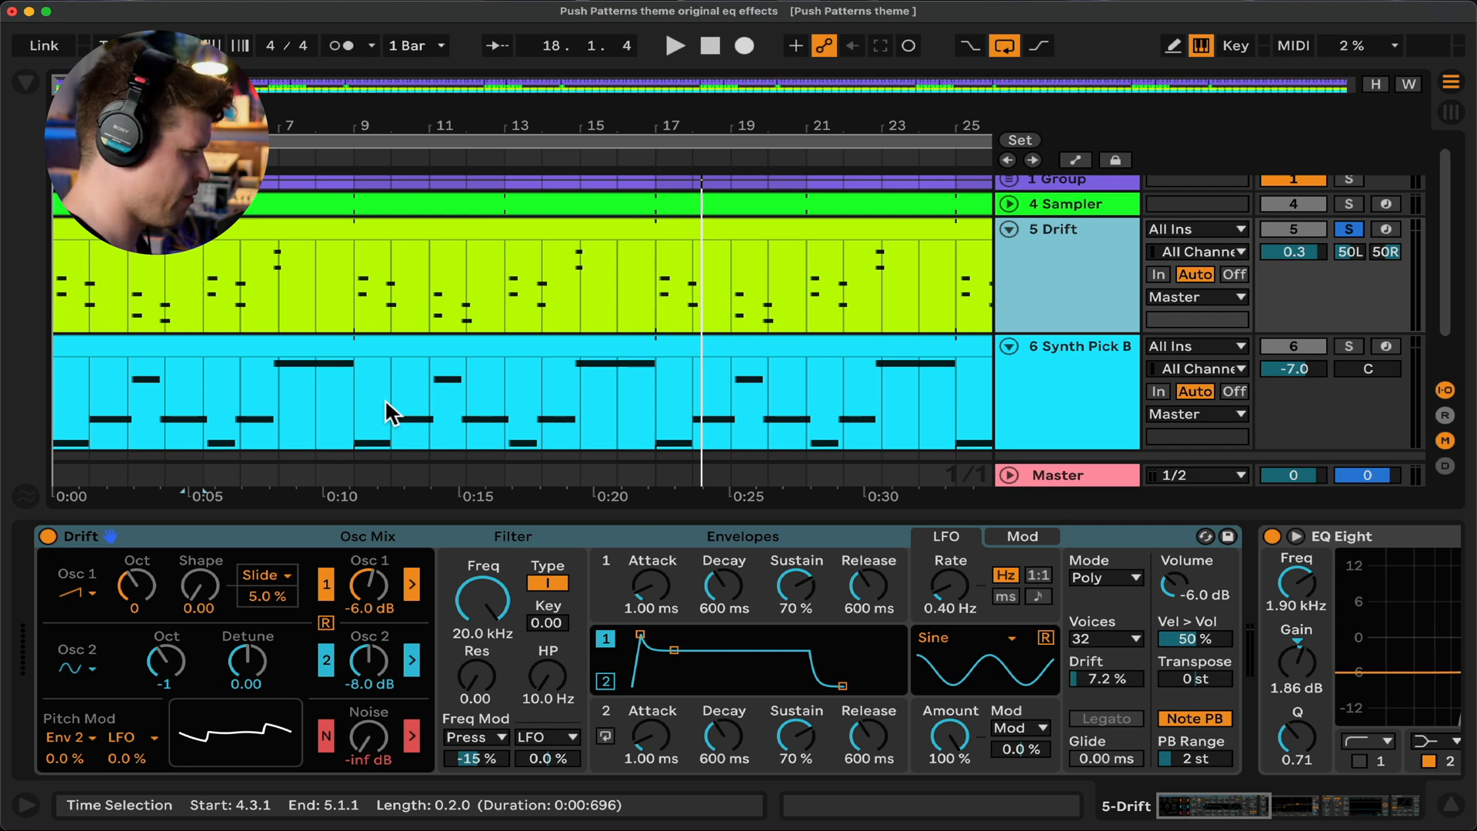
Play a few bars of the Push Patterns theme arrangement to hear the Drift track, and stop playback
{"action": "left_click", "coordinate": [192, 337]}
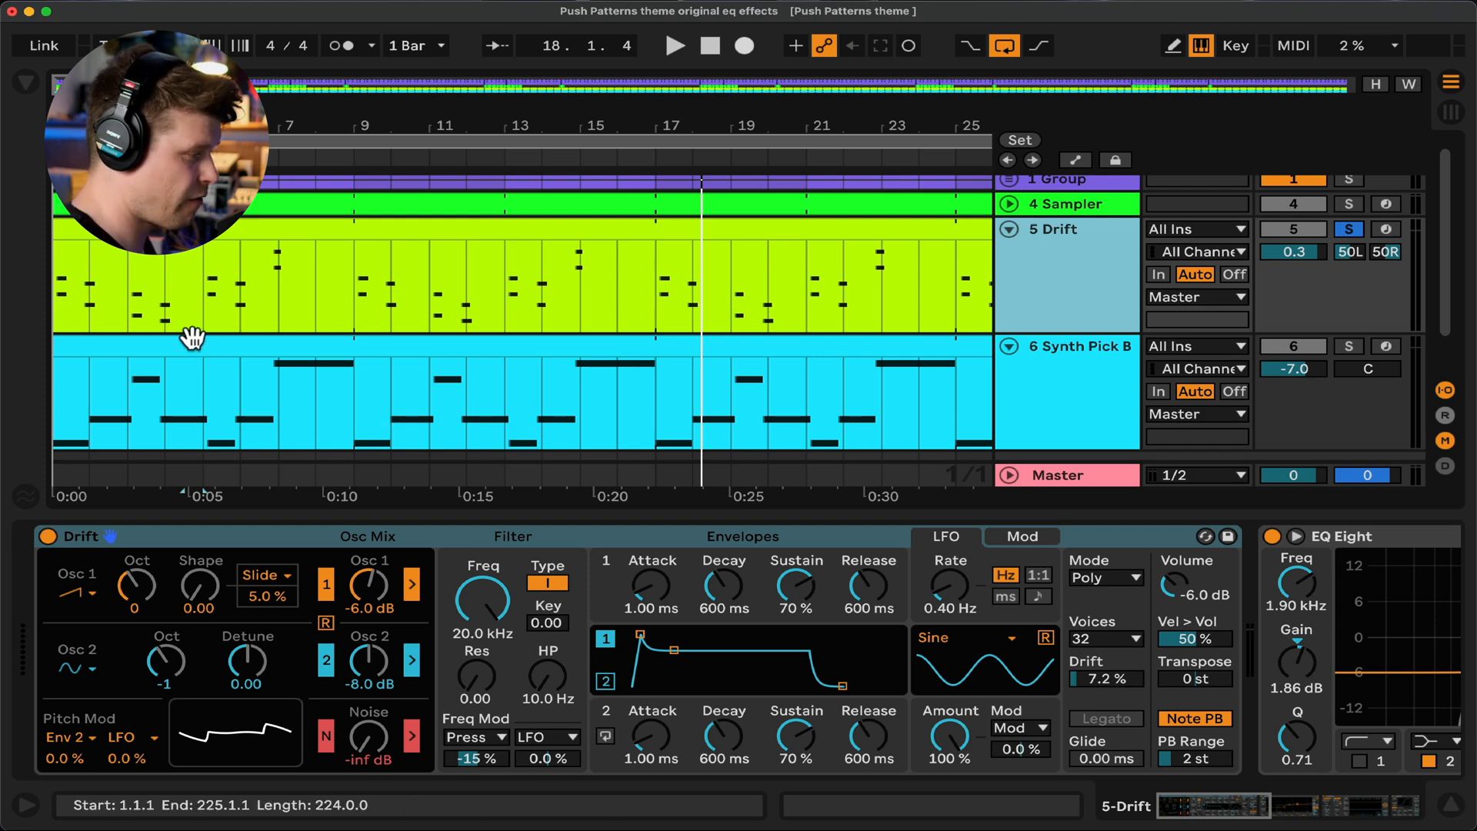
{"action": "key", "text": "space"}
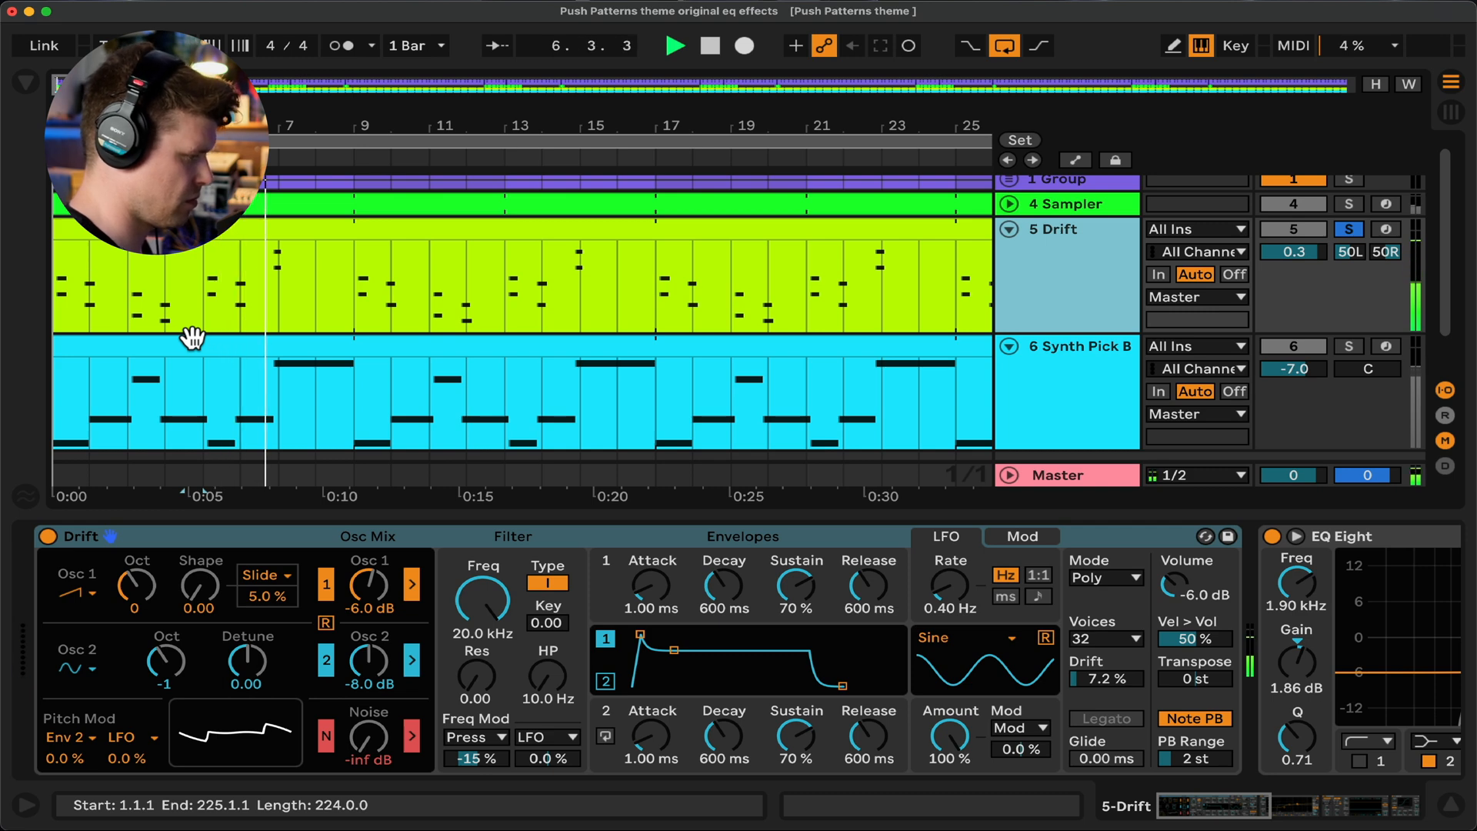
{"action": "key", "text": "space"}
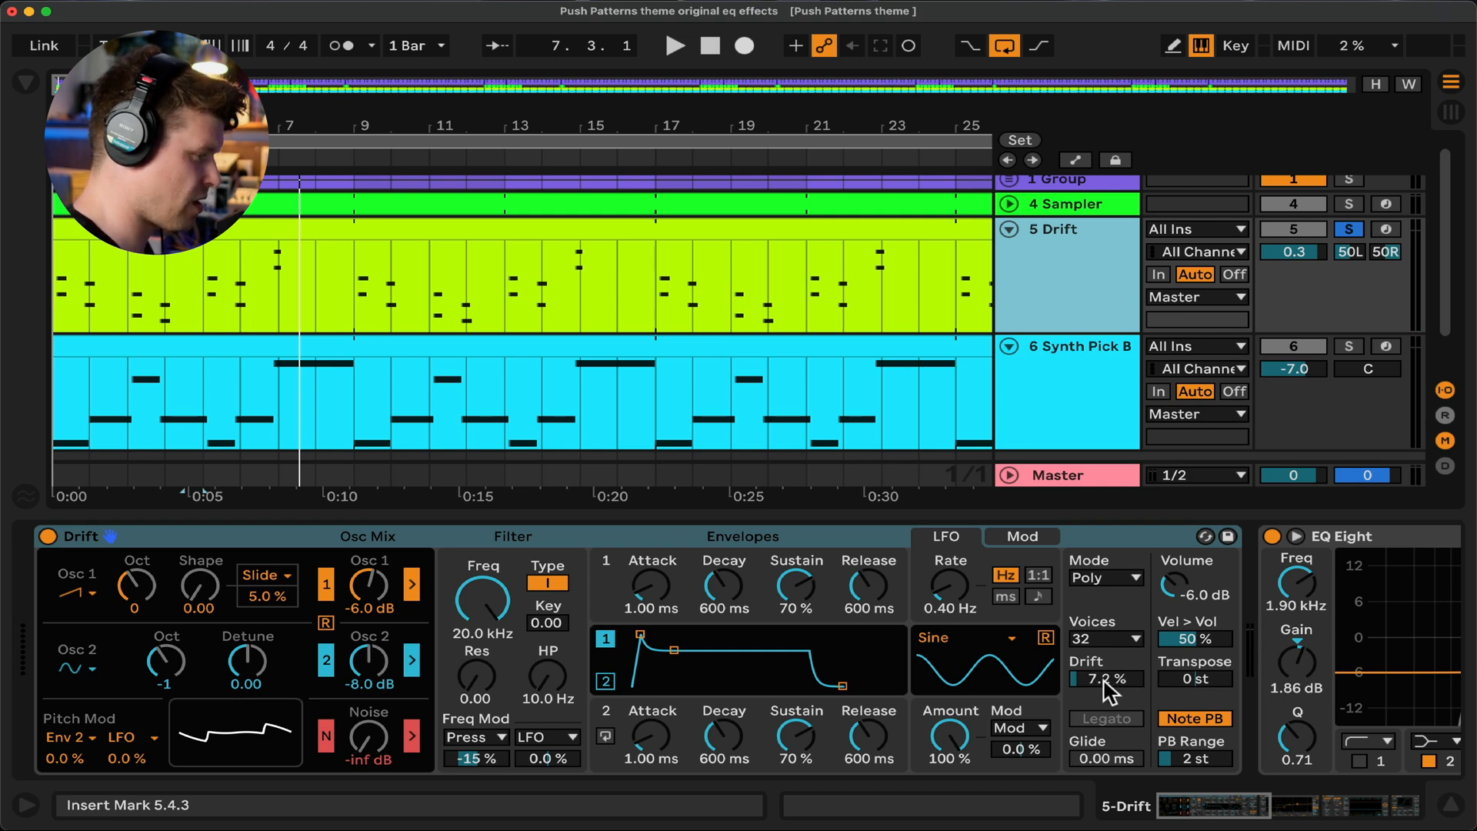
Raise the track's Drift amount to 72 % and, during playback, set the Osc 2 detune to 0.08
{"action": "left_click_drag", "start_coordinate": [1105, 680], "coordinate": [1104, 674]}
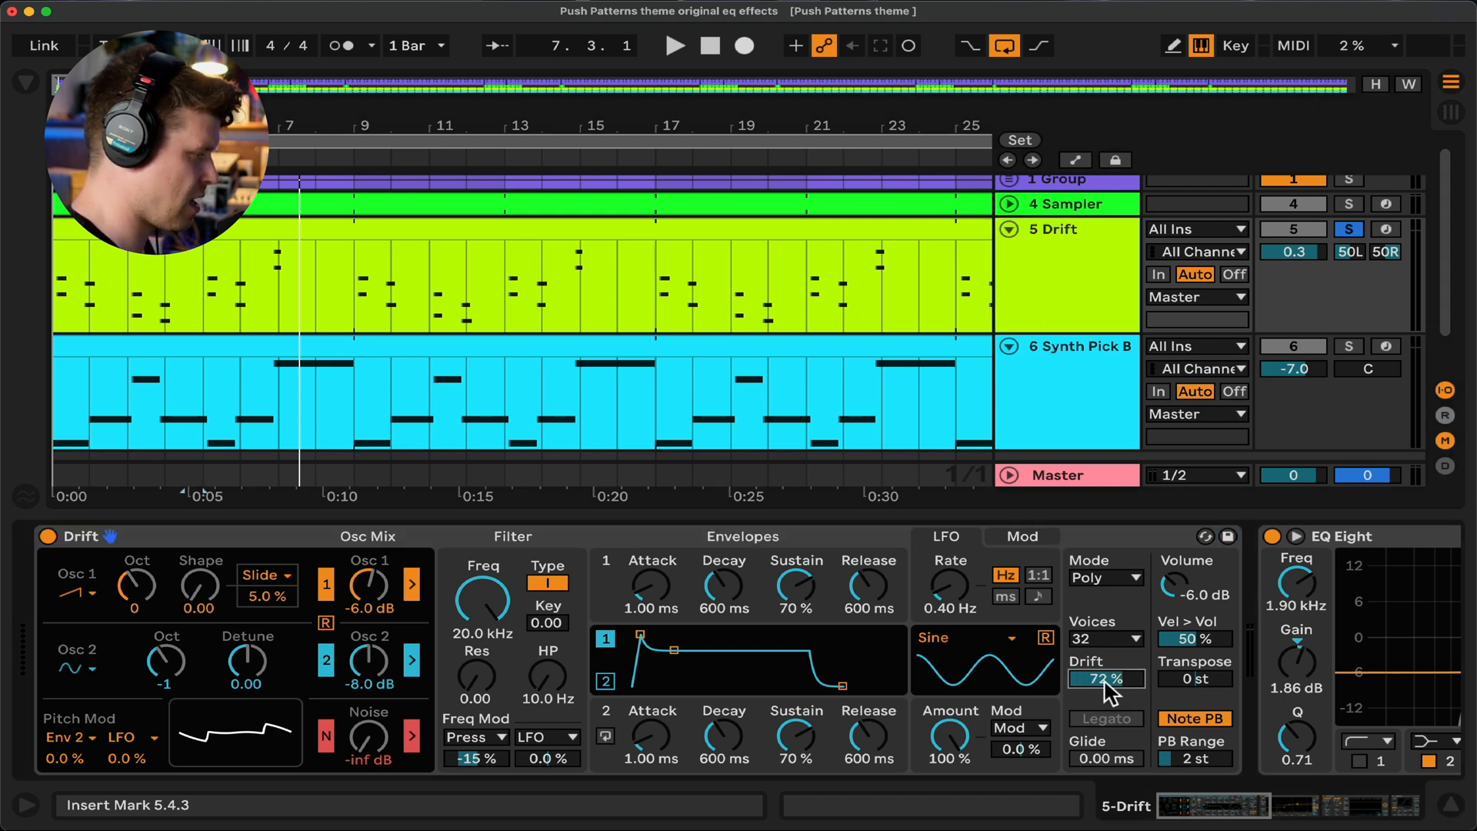
{"action": "key", "text": "space"}
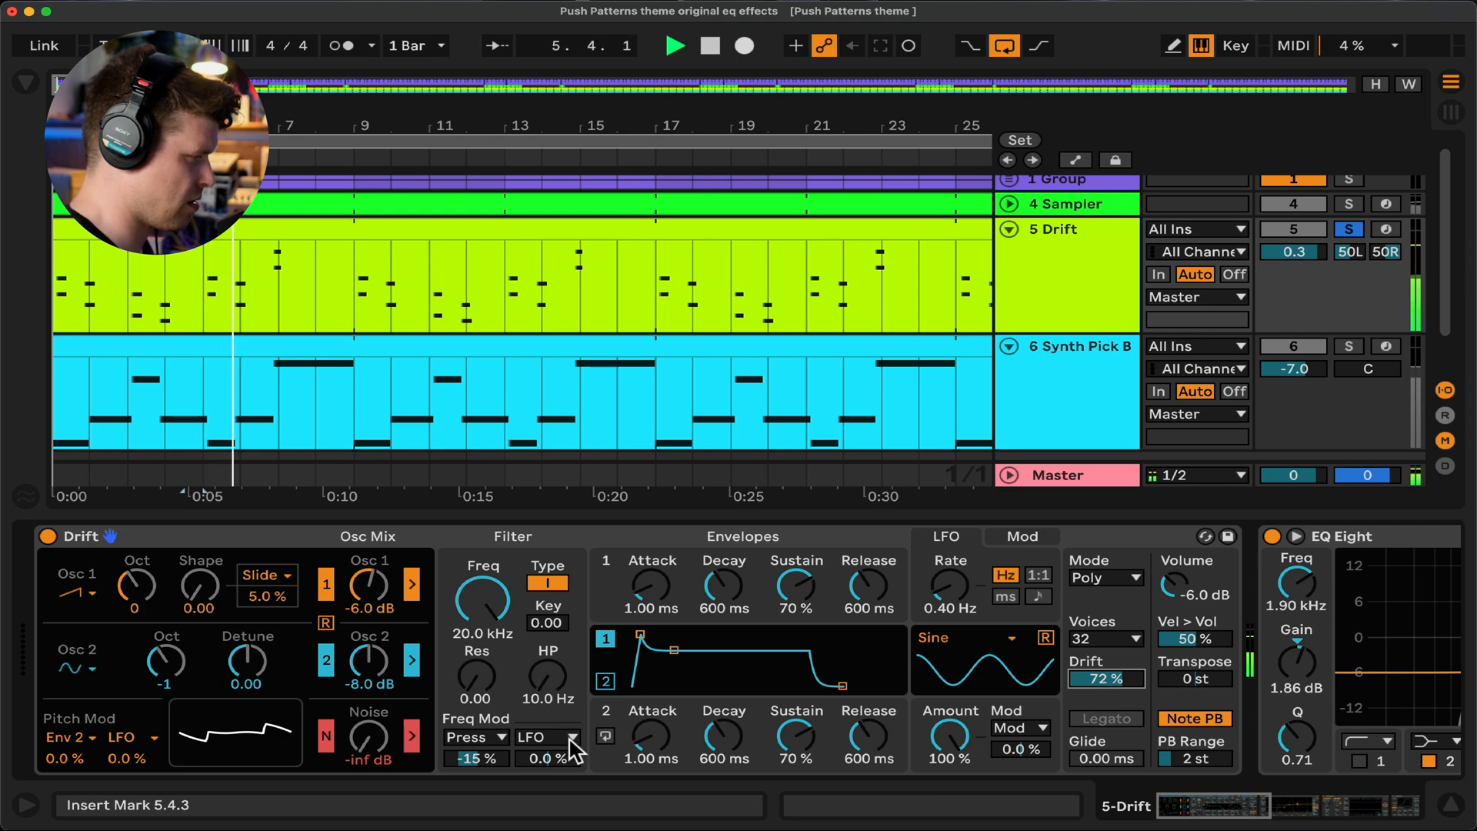
{"action": "left_click_drag", "start_coordinate": [246, 660], "coordinate": [246, 647]}
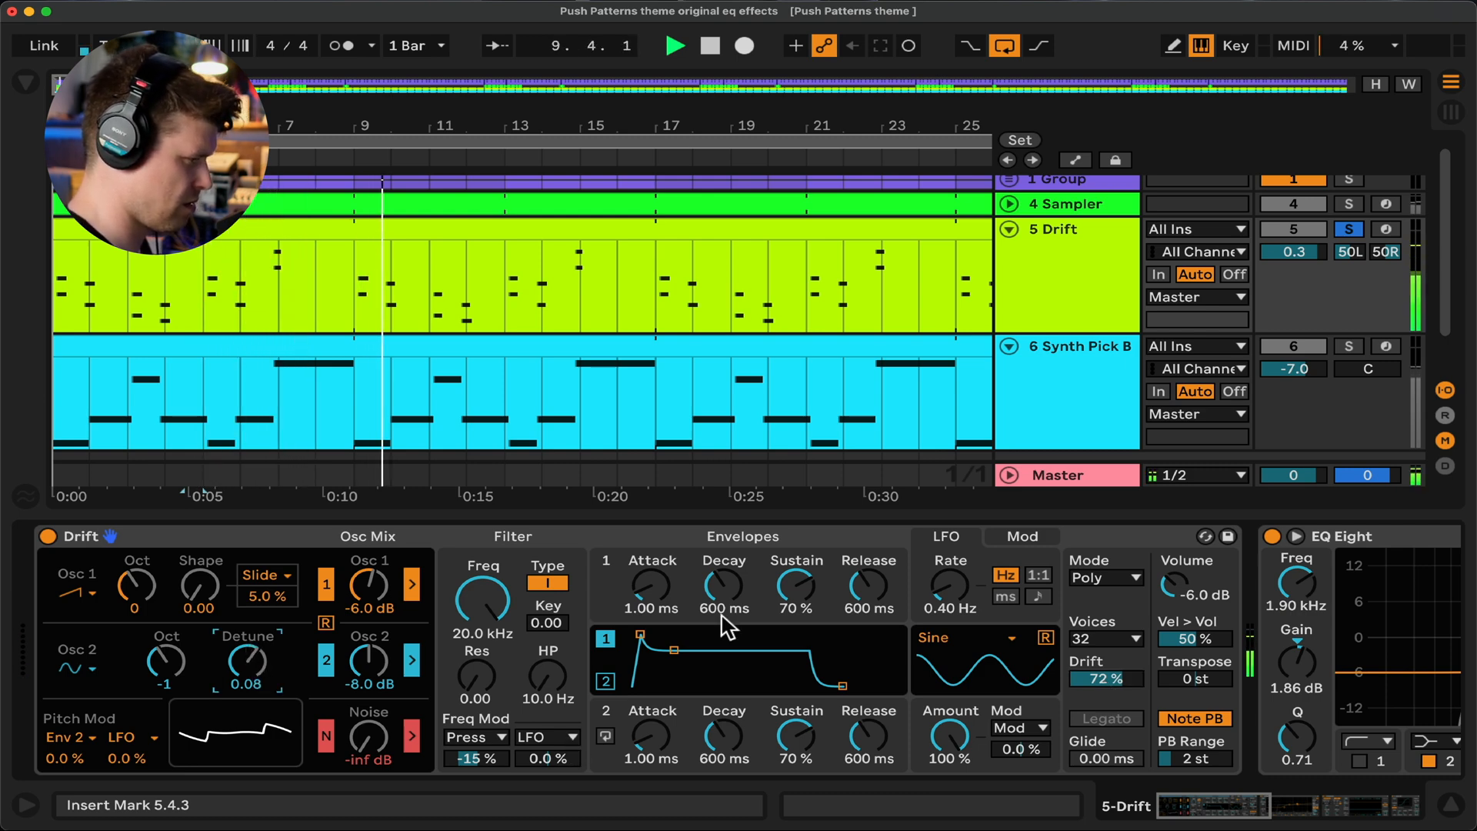
Set Osc 2's octave to 0 and change its waveform to sawtooth
{"action": "left_click", "coordinate": [165, 660]}
{"action": "left_click_drag", "start_coordinate": [165, 660], "coordinate": [165, 651]}
{"action": "left_click", "coordinate": [91, 669]}
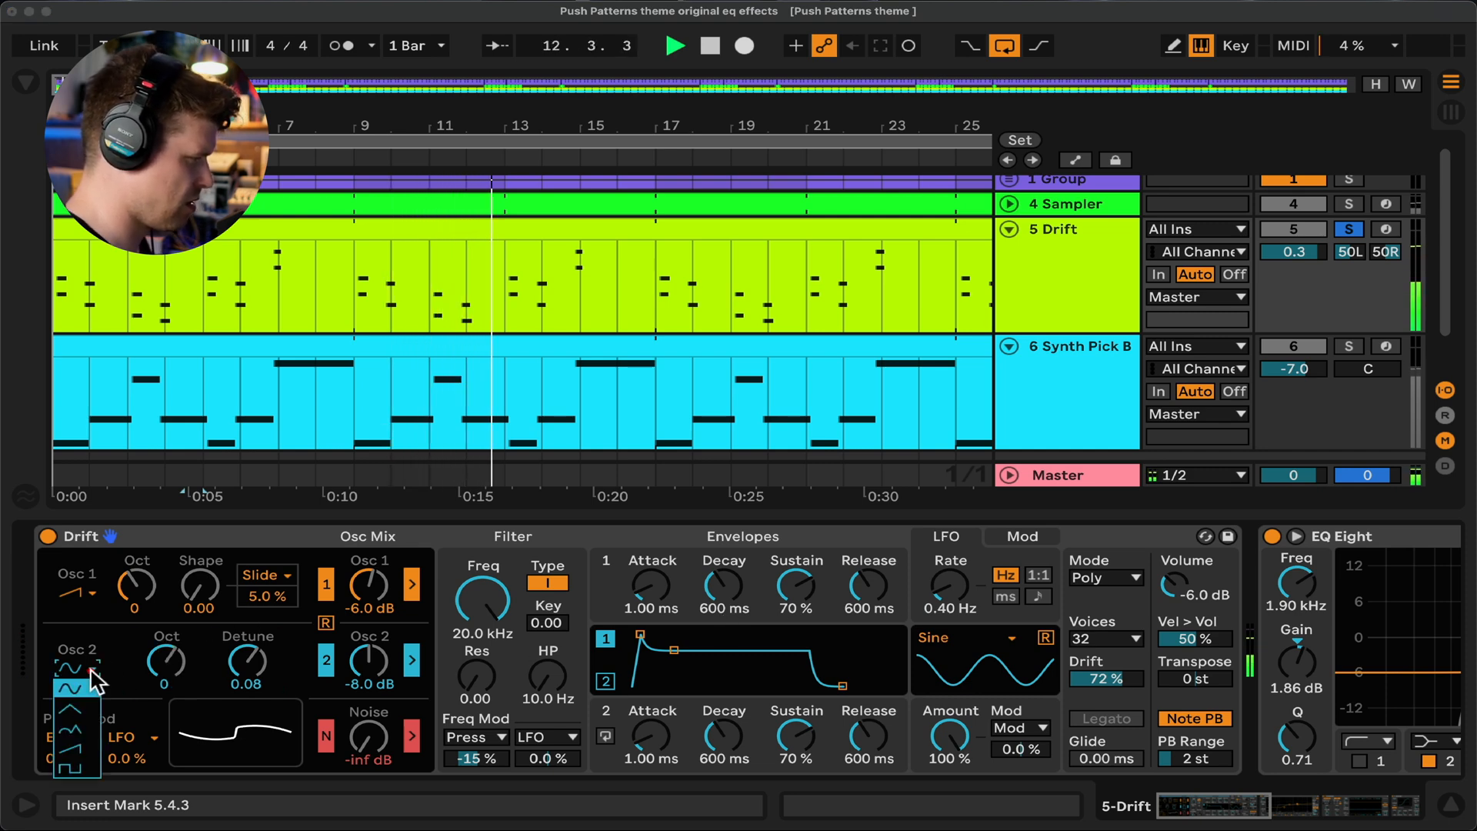
{"action": "left_click", "coordinate": [71, 747]}
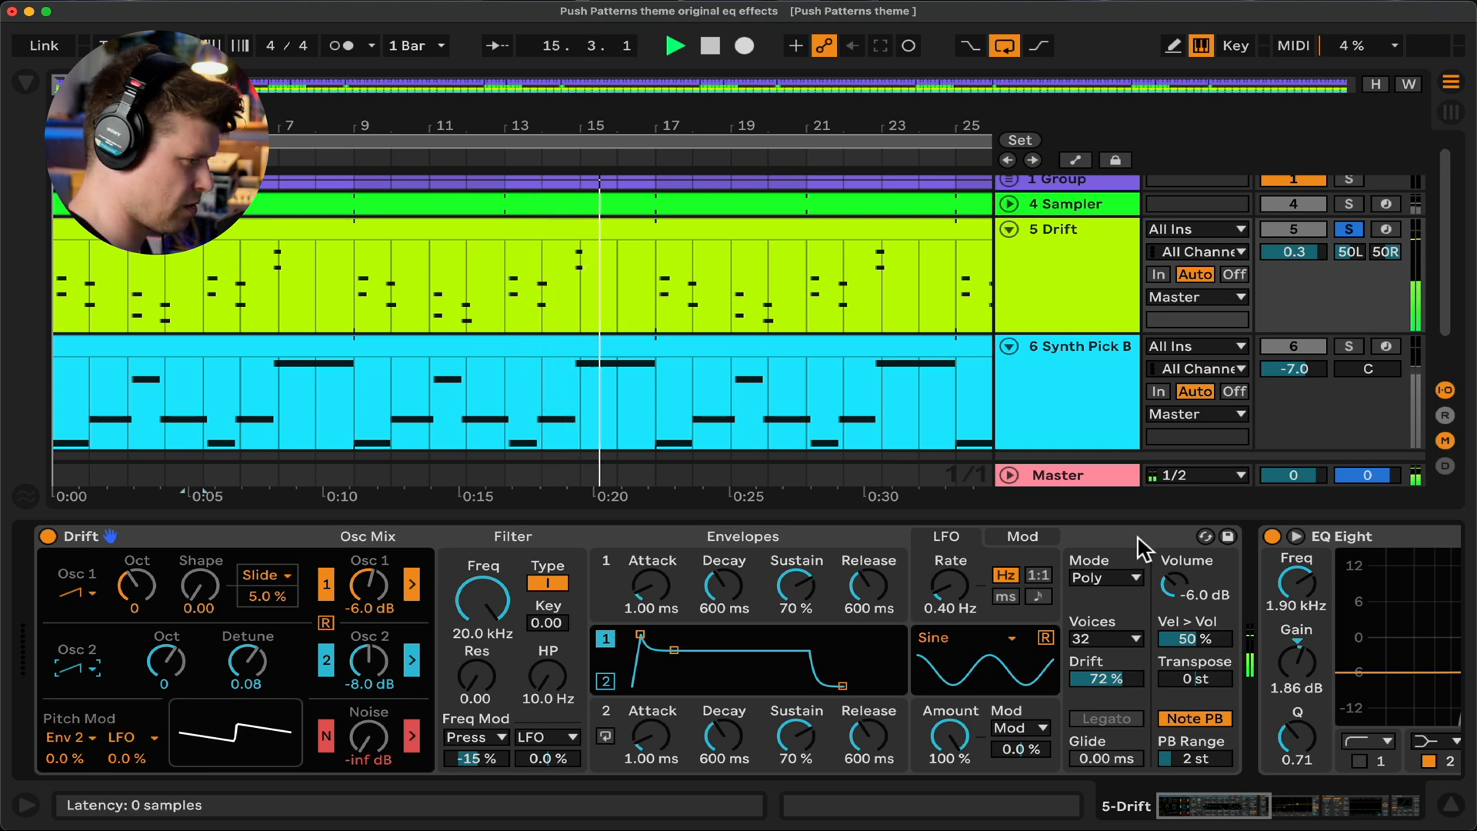
Switch the voice mode to Stereo with a 61 % spread and lengthen envelope 1's release to 2.04 s
{"action": "left_click", "coordinate": [1108, 577]}
{"action": "left_click", "coordinate": [1115, 619]}
{"action": "left_click_drag", "start_coordinate": [1106, 599], "coordinate": [1106, 553]}
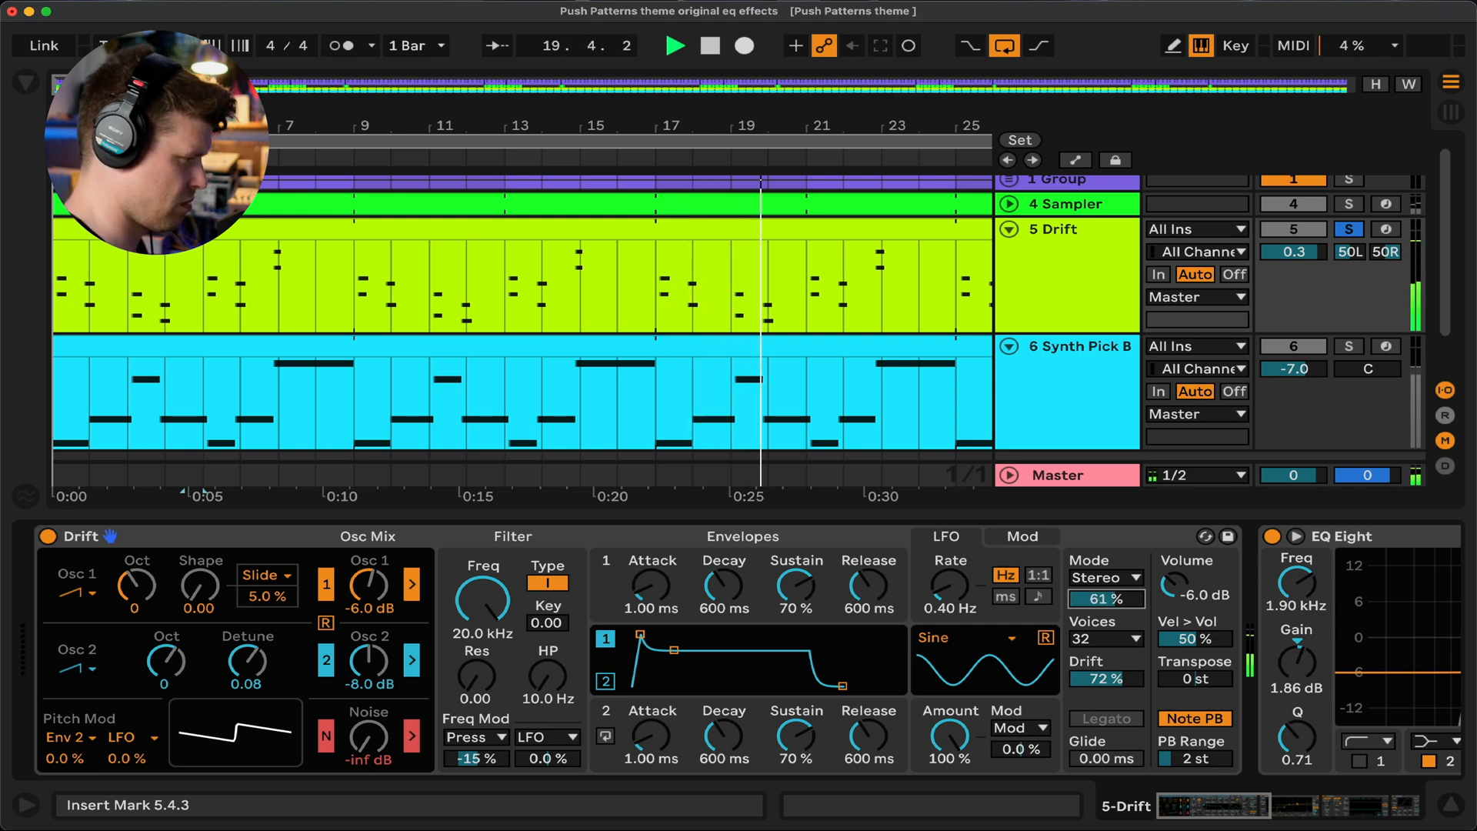
{"action": "left_click_drag", "start_coordinate": [865, 610], "coordinate": [862, 584]}
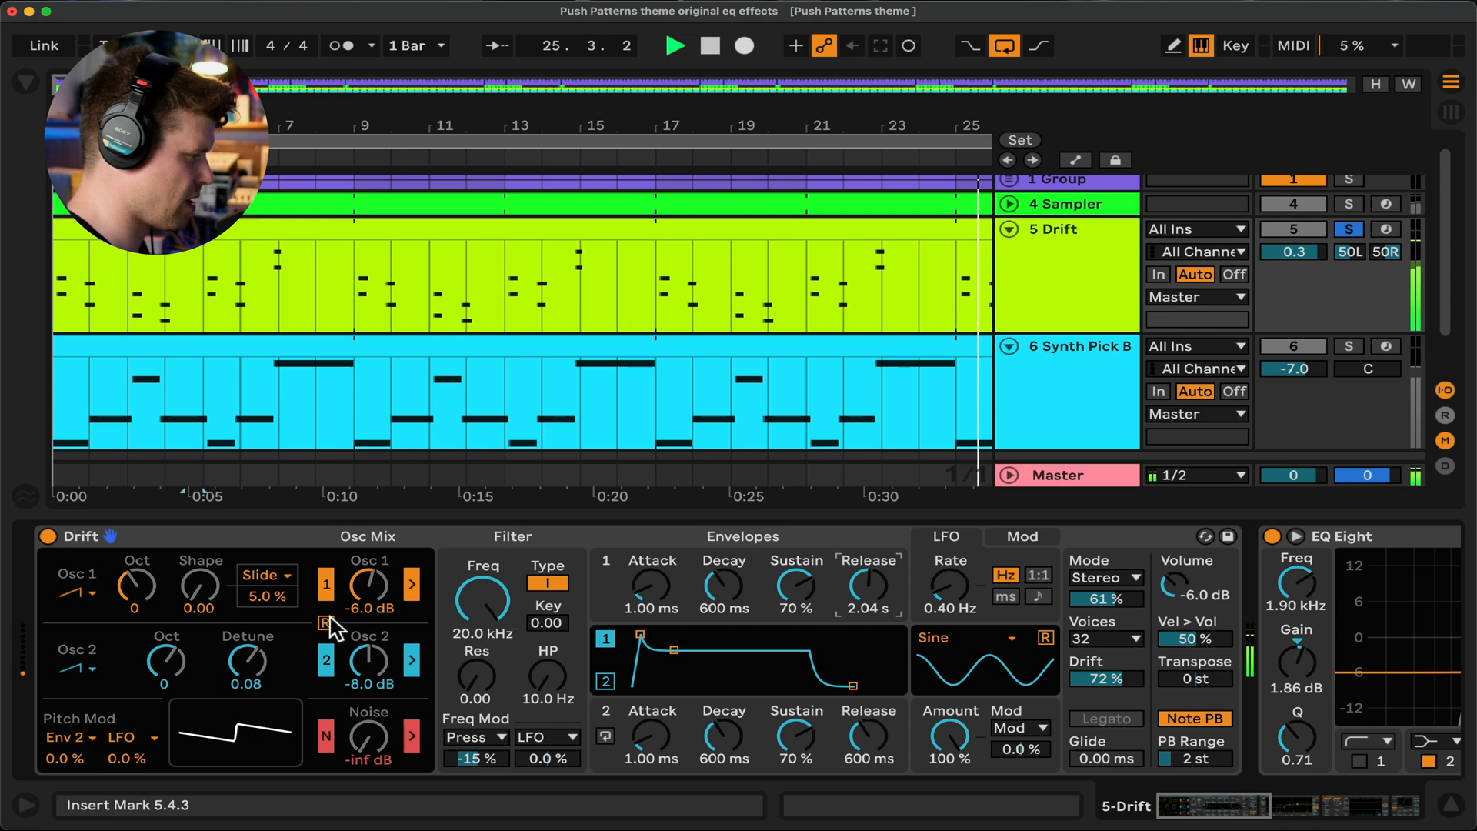
Set Drift's filter to 832 Hz with type II, and raise Osc 1's level to -0.5 dB and Osc 2's to -1.3 dB
{"action": "mouse_move", "coordinate": [493, 598]}
{"action": "left_mouse_down"}
{"action": "mouse_move", "coordinate": [492, 641]}
{"action": "mouse_move", "coordinate": [478, 609]}
{"action": "mouse_move", "coordinate": [478, 622]}
{"action": "left_mouse_up"}
{"action": "left_click", "coordinate": [546, 583]}
{"action": "left_click_drag", "start_coordinate": [374, 602], "coordinate": [375, 598]}
{"action": "left_click_drag", "start_coordinate": [376, 653], "coordinate": [375, 634]}
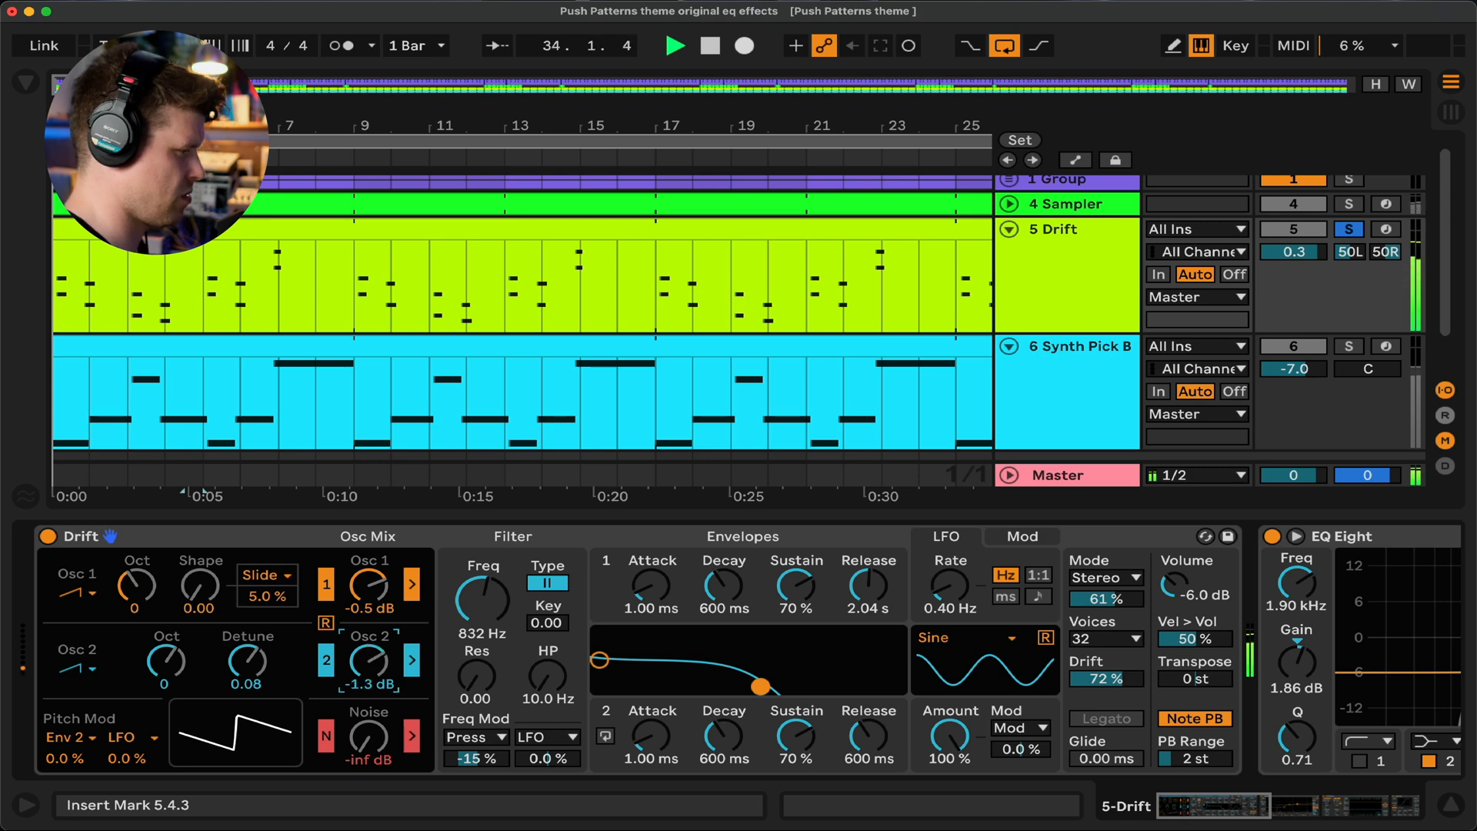
Set the filter resonance to 0.33, the Drift amount to 55 % and the stereo spread to 71 %
{"action": "left_click_drag", "start_coordinate": [476, 676], "coordinate": [476, 658]}
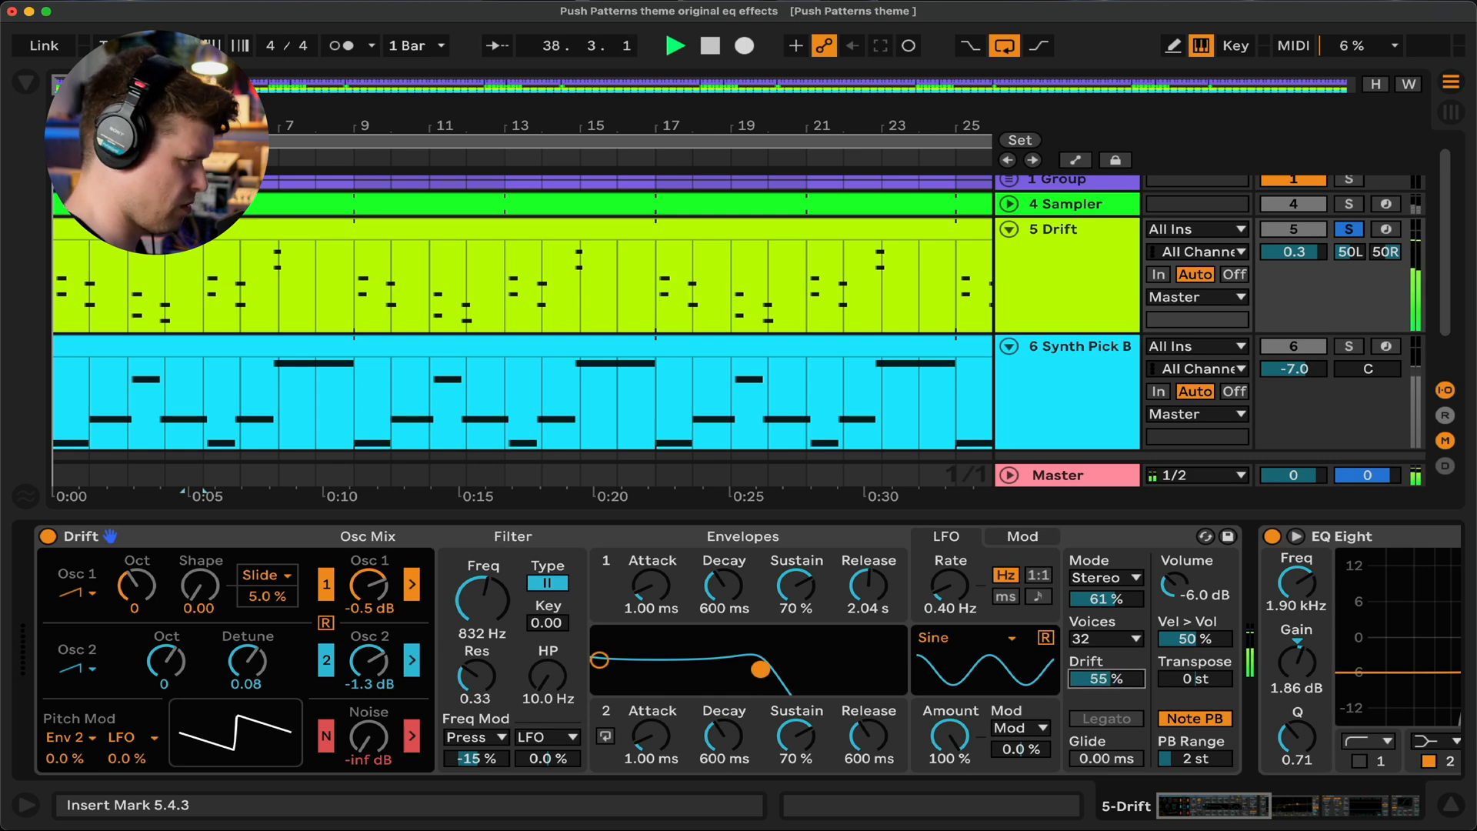
{"action": "left_click_drag", "start_coordinate": [1099, 593], "coordinate": [1098, 591]}
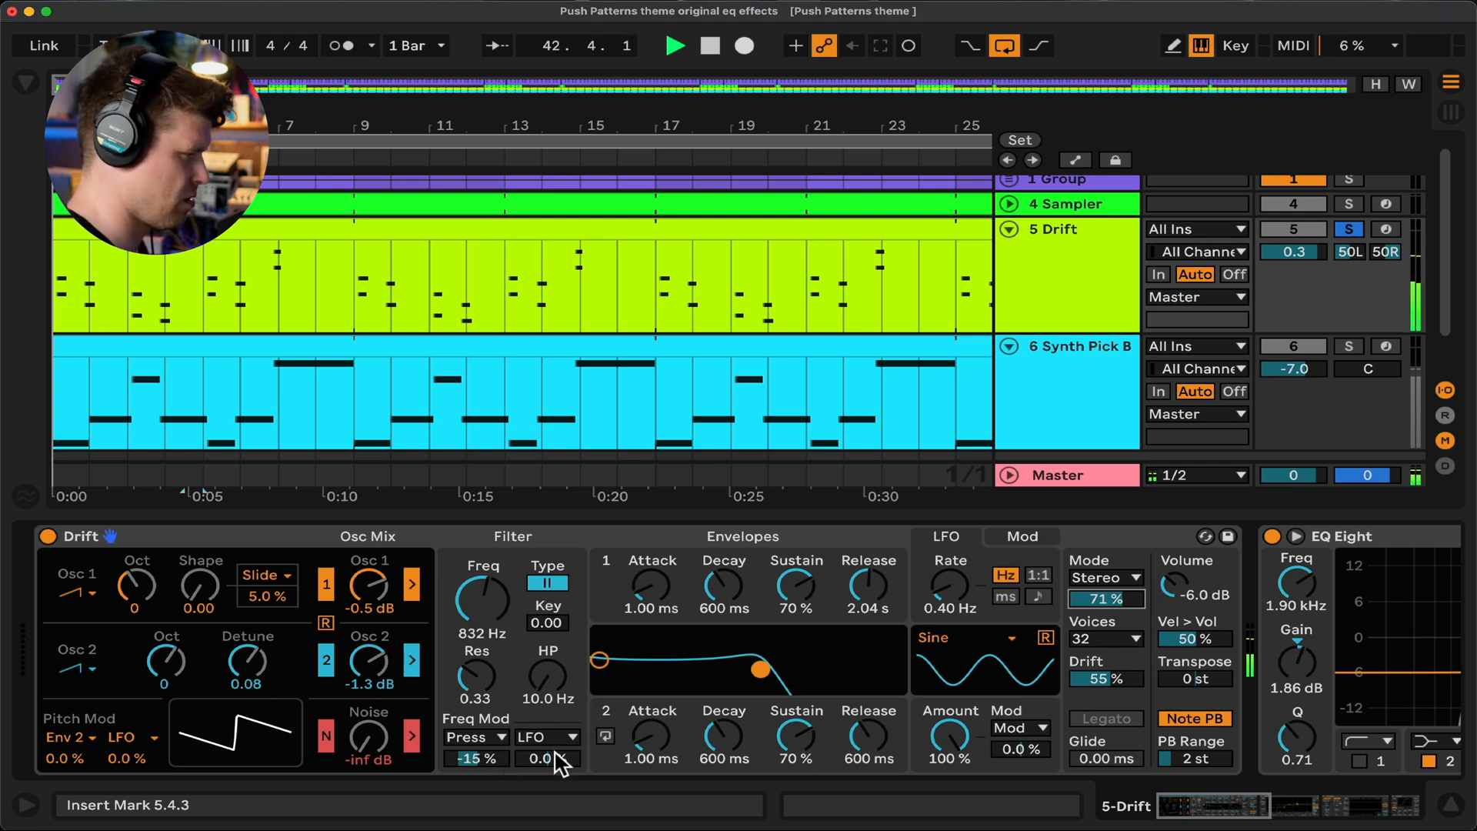
Switch envelope 2 to cycling mode and set its tilt to 0.11 for a falling ramp shape
{"action": "left_click", "coordinate": [605, 736]}
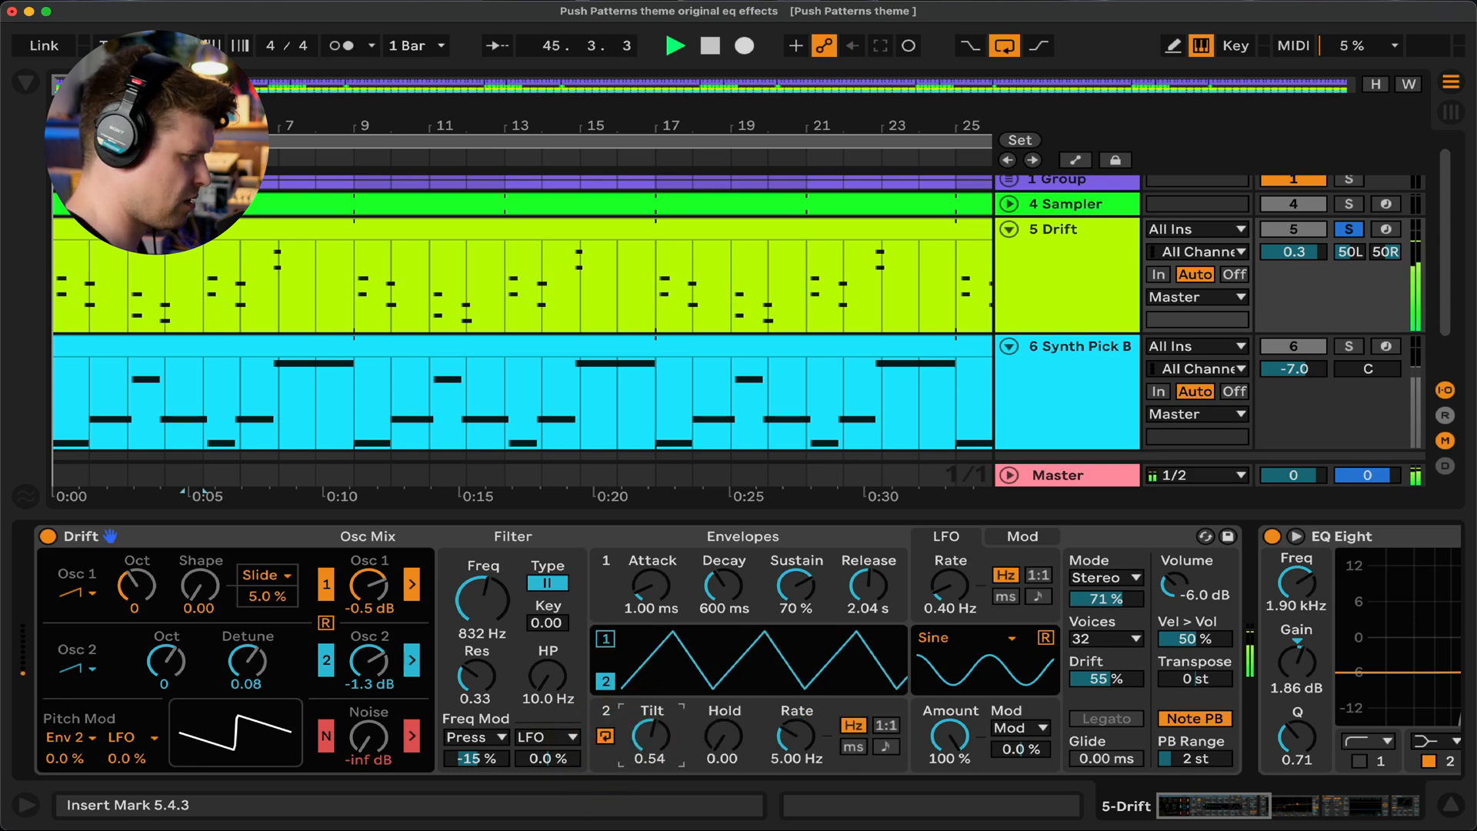
{"action": "left_click_drag", "start_coordinate": [647, 733], "coordinate": [648, 795]}
{"action": "left_click", "coordinate": [606, 640]}
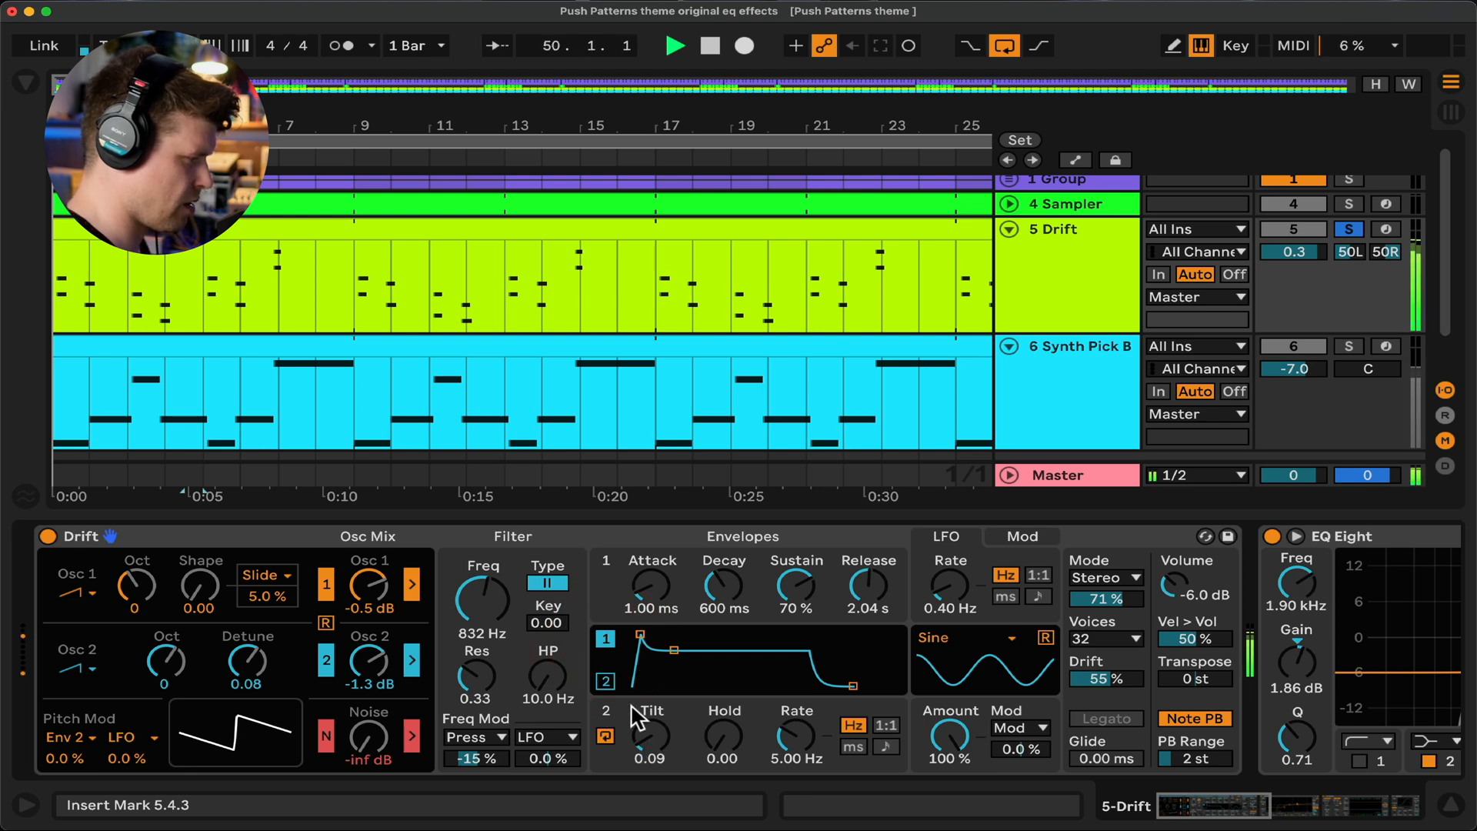
{"action": "left_click", "coordinate": [605, 680]}
{"action": "left_click_drag", "start_coordinate": [650, 734], "coordinate": [650, 759]}
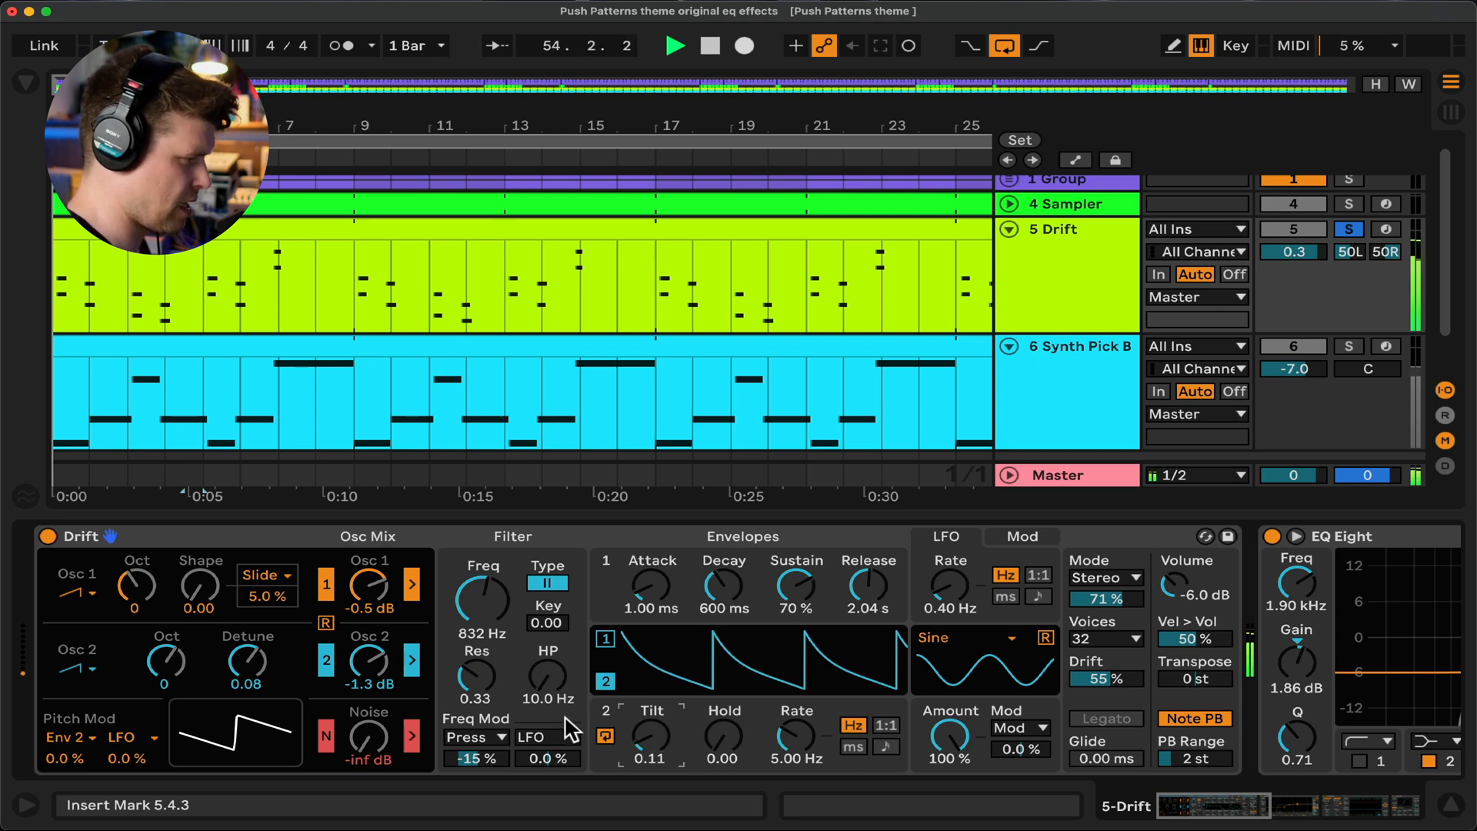
Modulate the filter frequency from Env 2 / Cyc at -8.0 %, with the cycling envelope tempo-synced at a rate of 2
{"action": "left_click", "coordinate": [482, 740]}
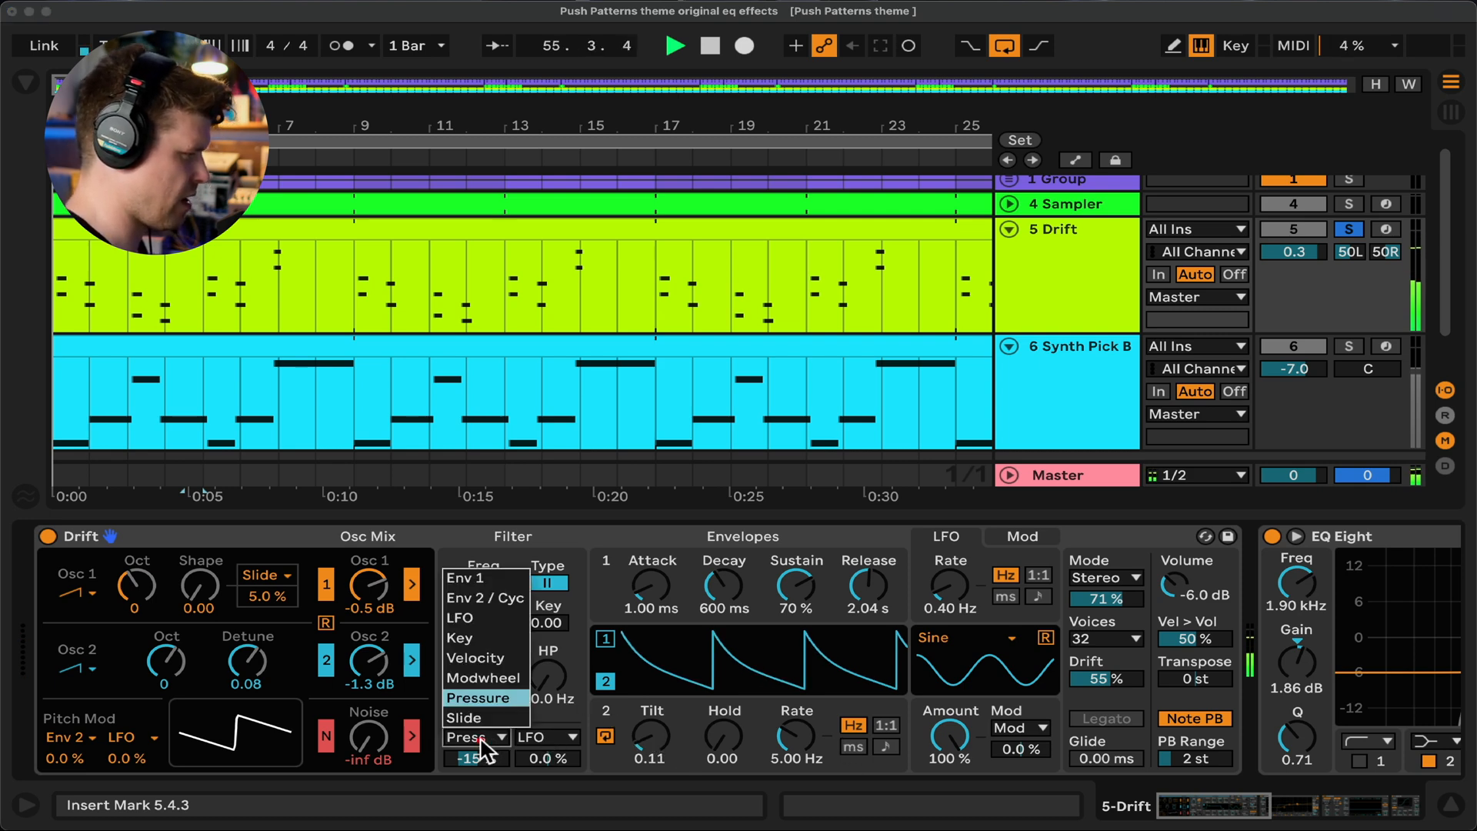
{"action": "left_click", "coordinate": [483, 594]}
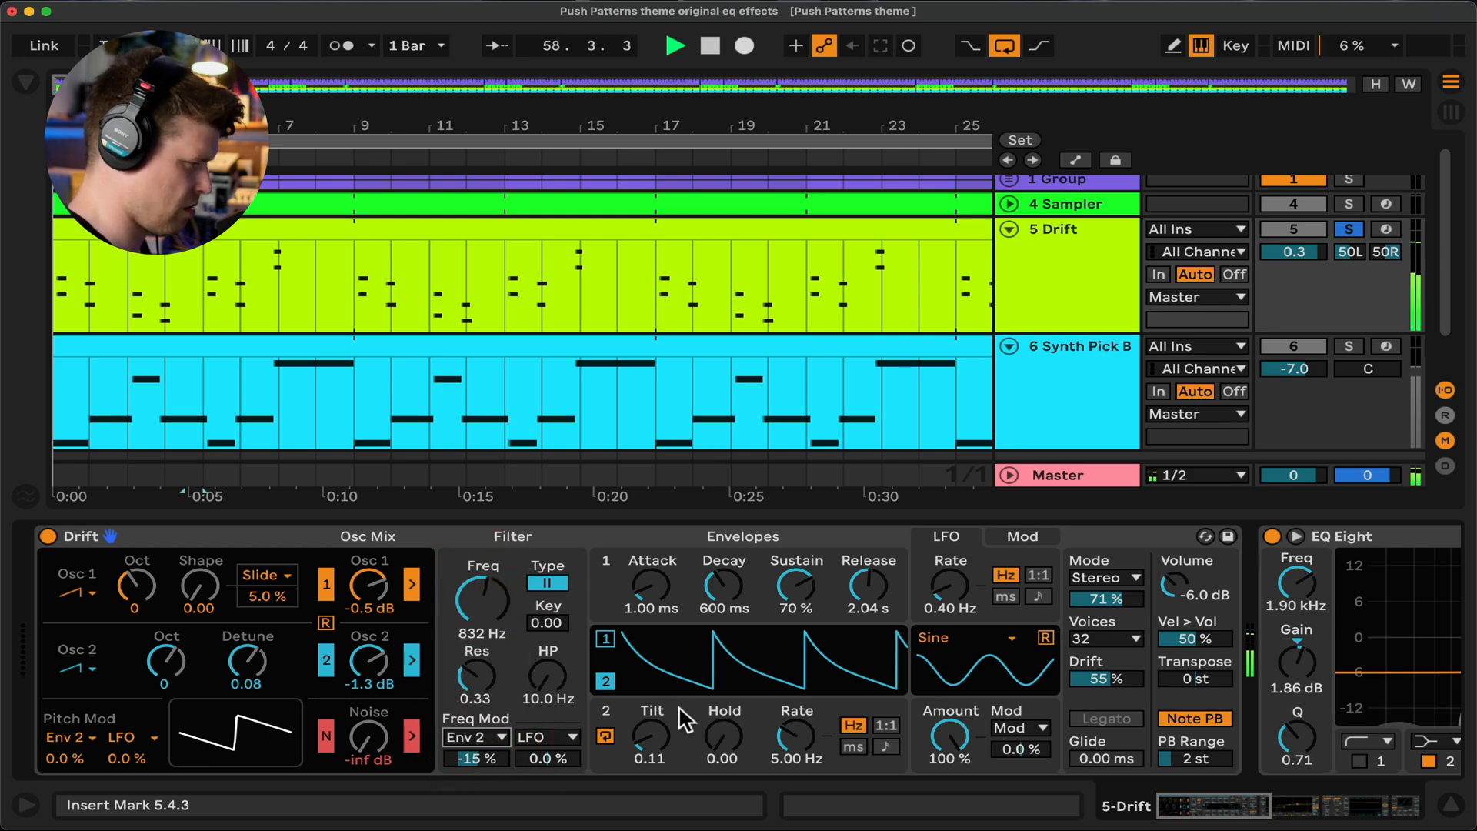
{"action": "left_click", "coordinate": [884, 747]}
{"action": "left_click_drag", "start_coordinate": [804, 737], "coordinate": [805, 793]}
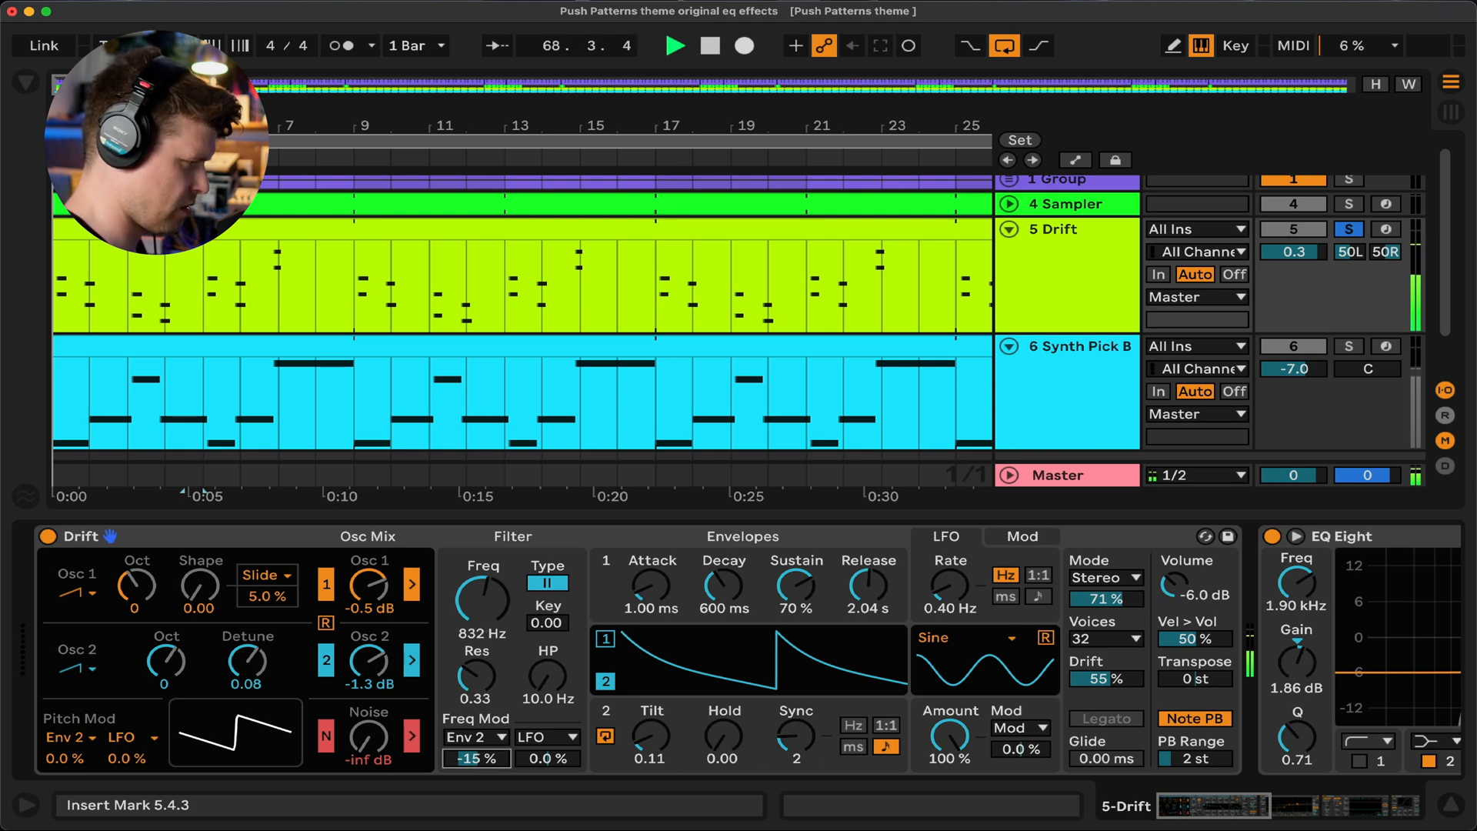
{"action": "left_click_drag", "start_coordinate": [475, 758], "coordinate": [476, 740]}
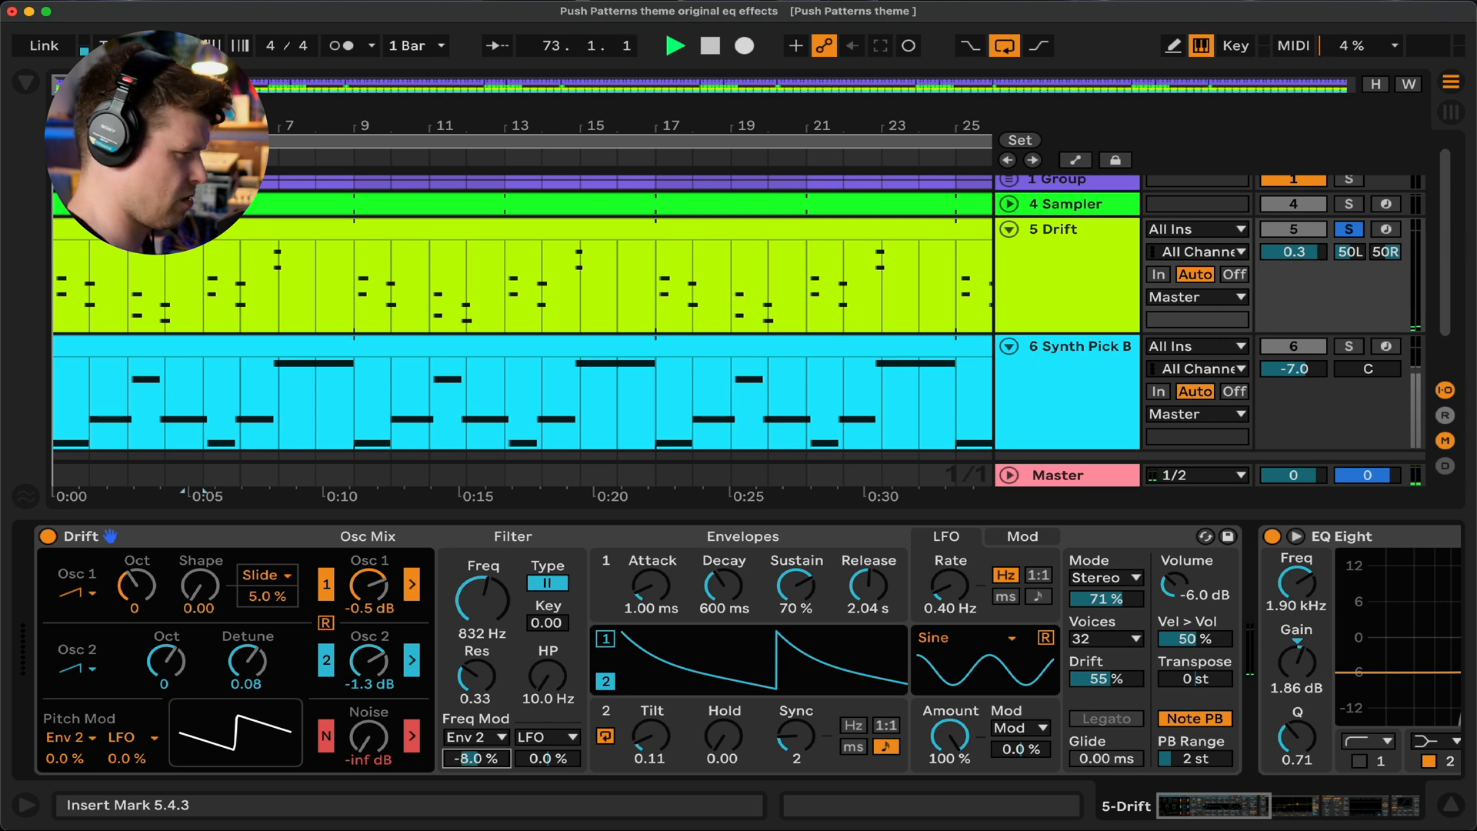
Raise the filter frequency on the Drift track to 1.22 kHz
{"action": "left_click_drag", "start_coordinate": [483, 600], "coordinate": [482, 581]}
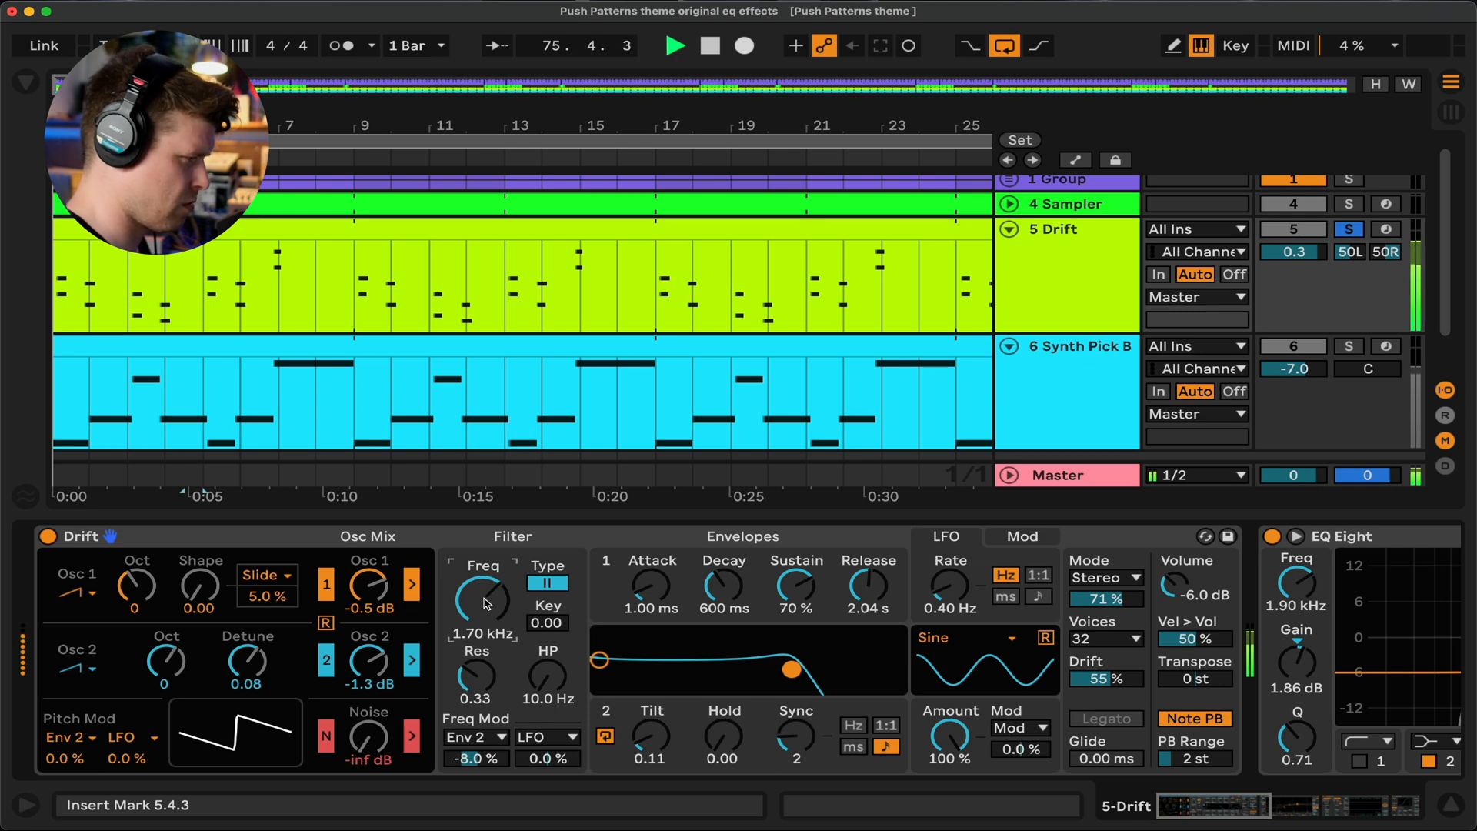
{"action": "left_click_drag", "start_coordinate": [482, 585], "coordinate": [482, 603]}
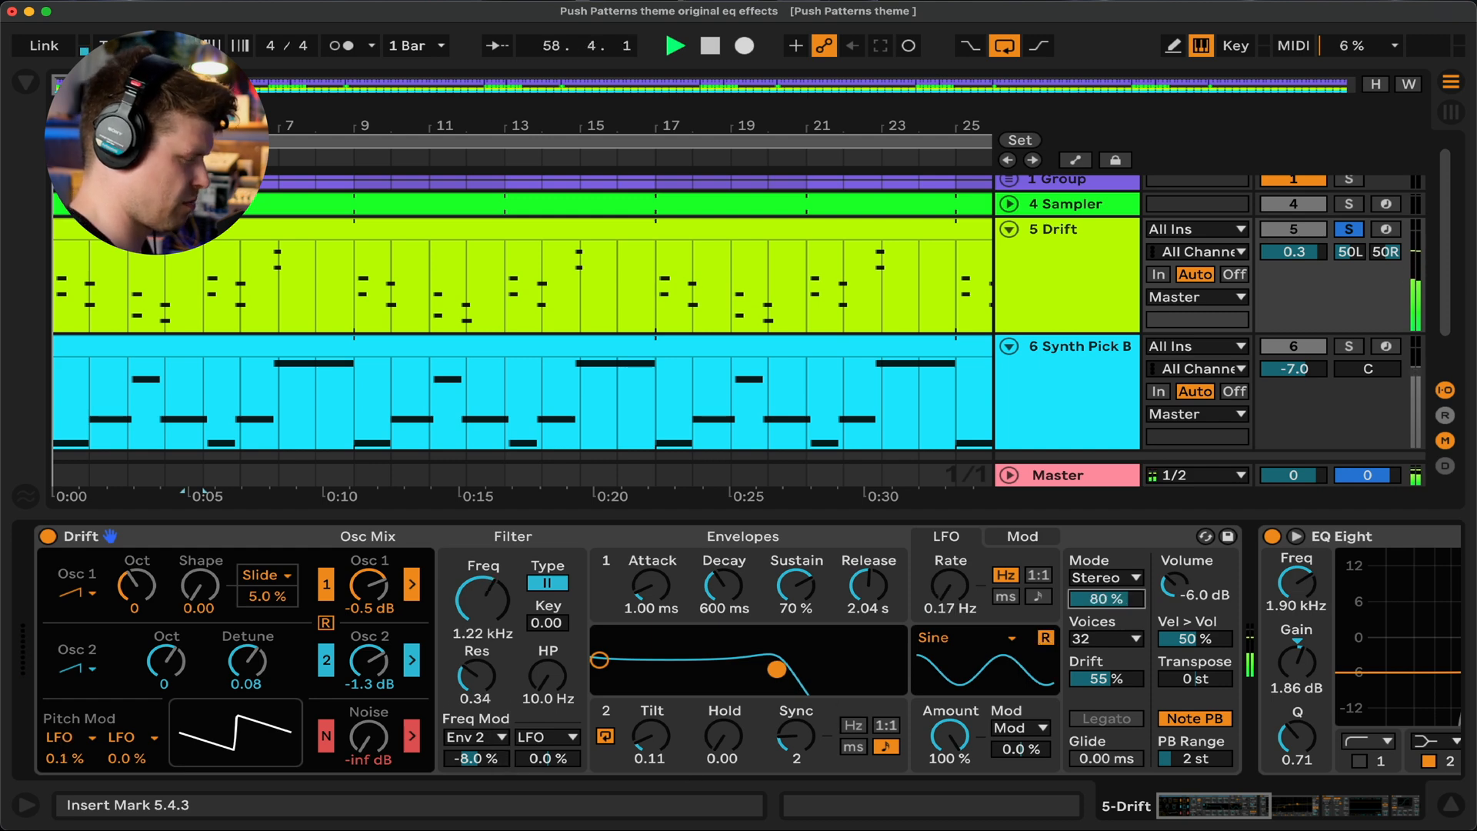
Solo the Group track alongside the Drift track and lengthen envelope 1's decay to 2.20 s
{"action": "scroll", "coordinate": [1322, 205], "scroll_direction": "up", "scroll_amount": 1}
{"action": "left_click", "coordinate": [1347, 187]}
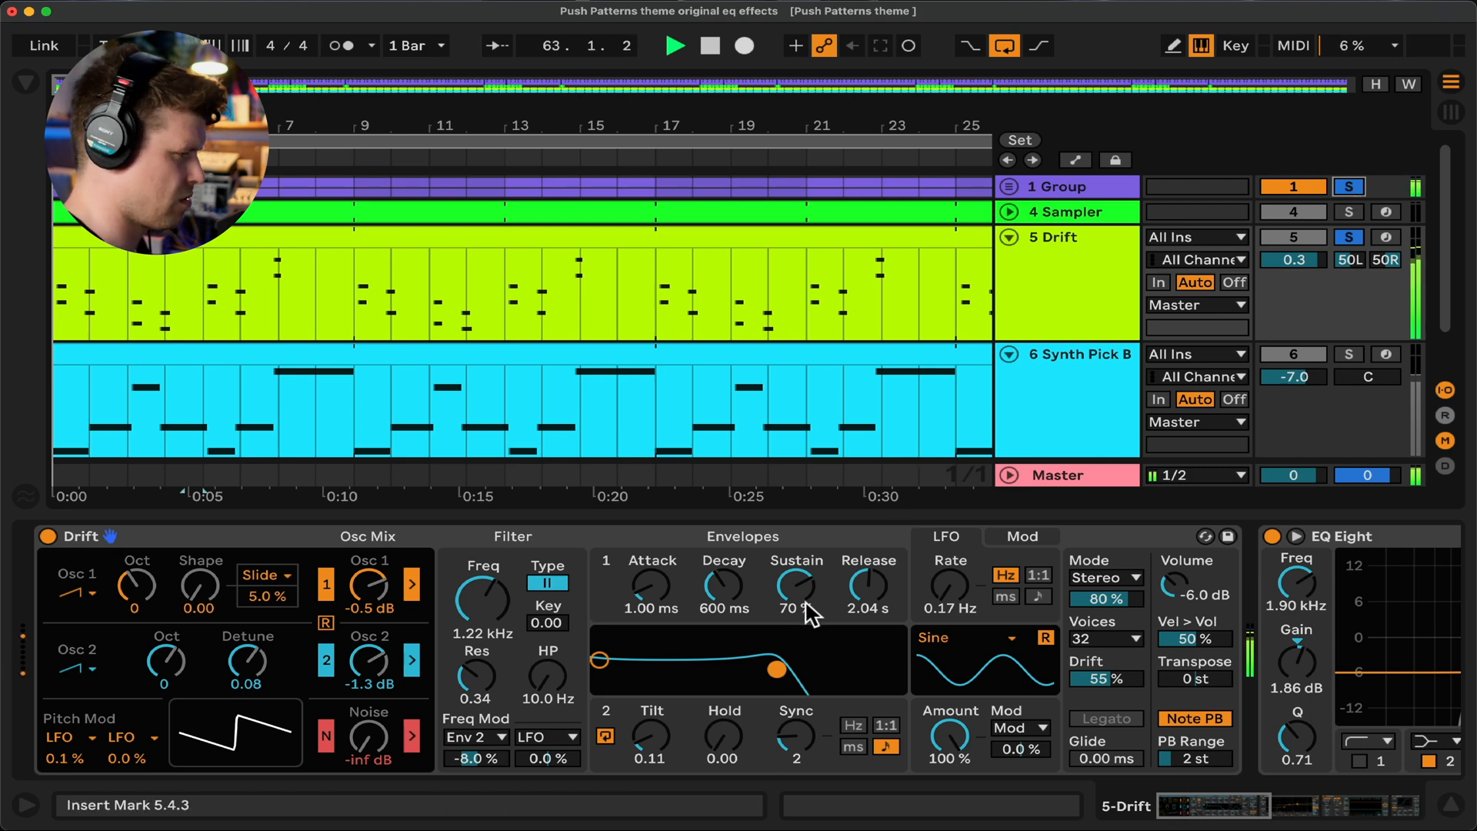
{"action": "left_click_drag", "start_coordinate": [723, 586], "coordinate": [723, 535]}
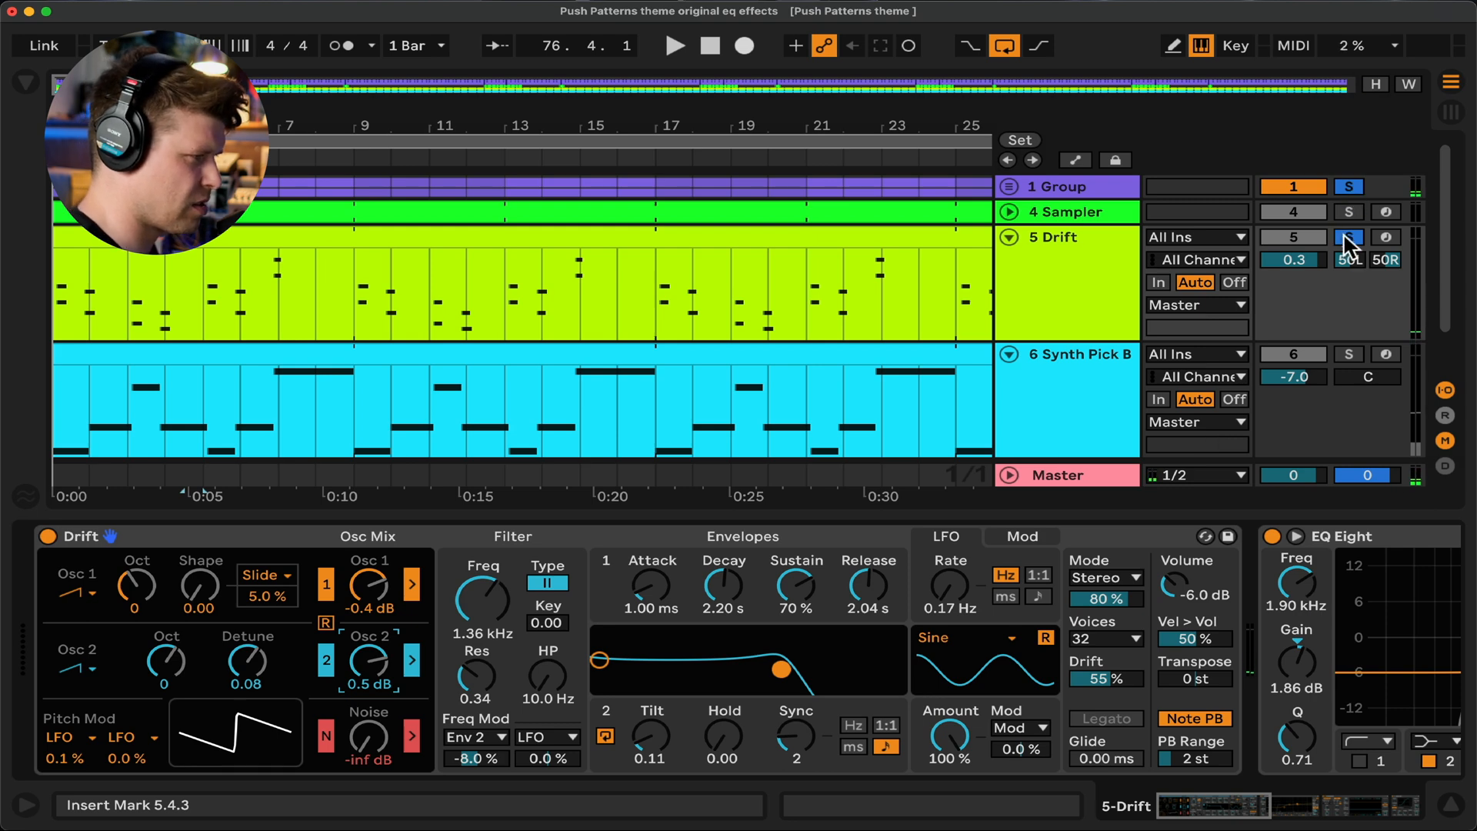
Solo the Synth Pick Bass track instead of the Drift track, play it briefly and show its devices
{"action": "left_click", "coordinate": [1348, 238]}
{"action": "left_click", "coordinate": [1347, 354]}
{"action": "key", "text": "space"}
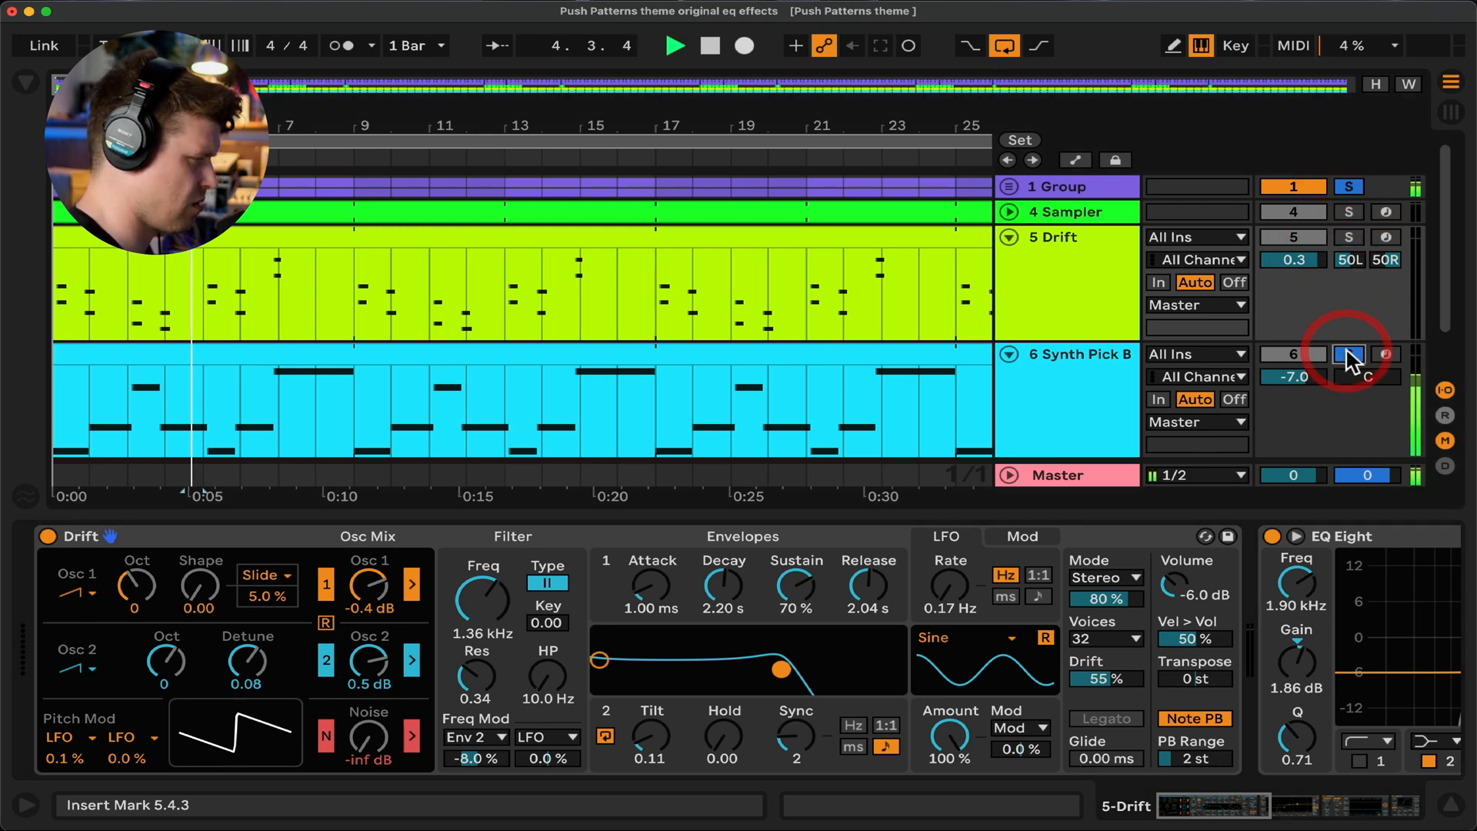
{"action": "left_click", "coordinate": [1031, 361]}
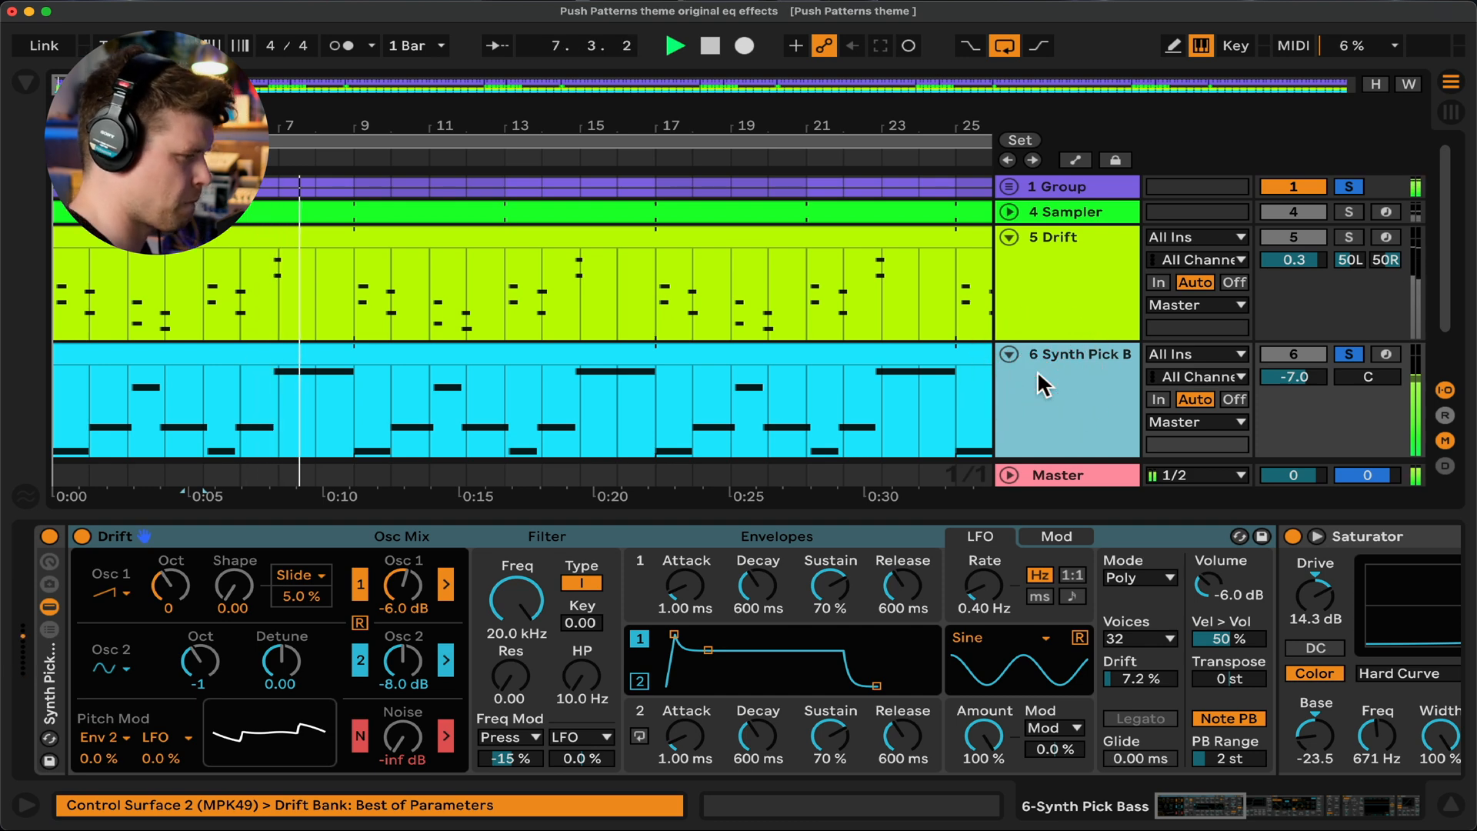
{"action": "key", "text": "space"}
Switch the bass synth's voice mode to Mono with 100 % thickness and play a short passage to hear it
{"action": "left_click", "coordinate": [1146, 579]}
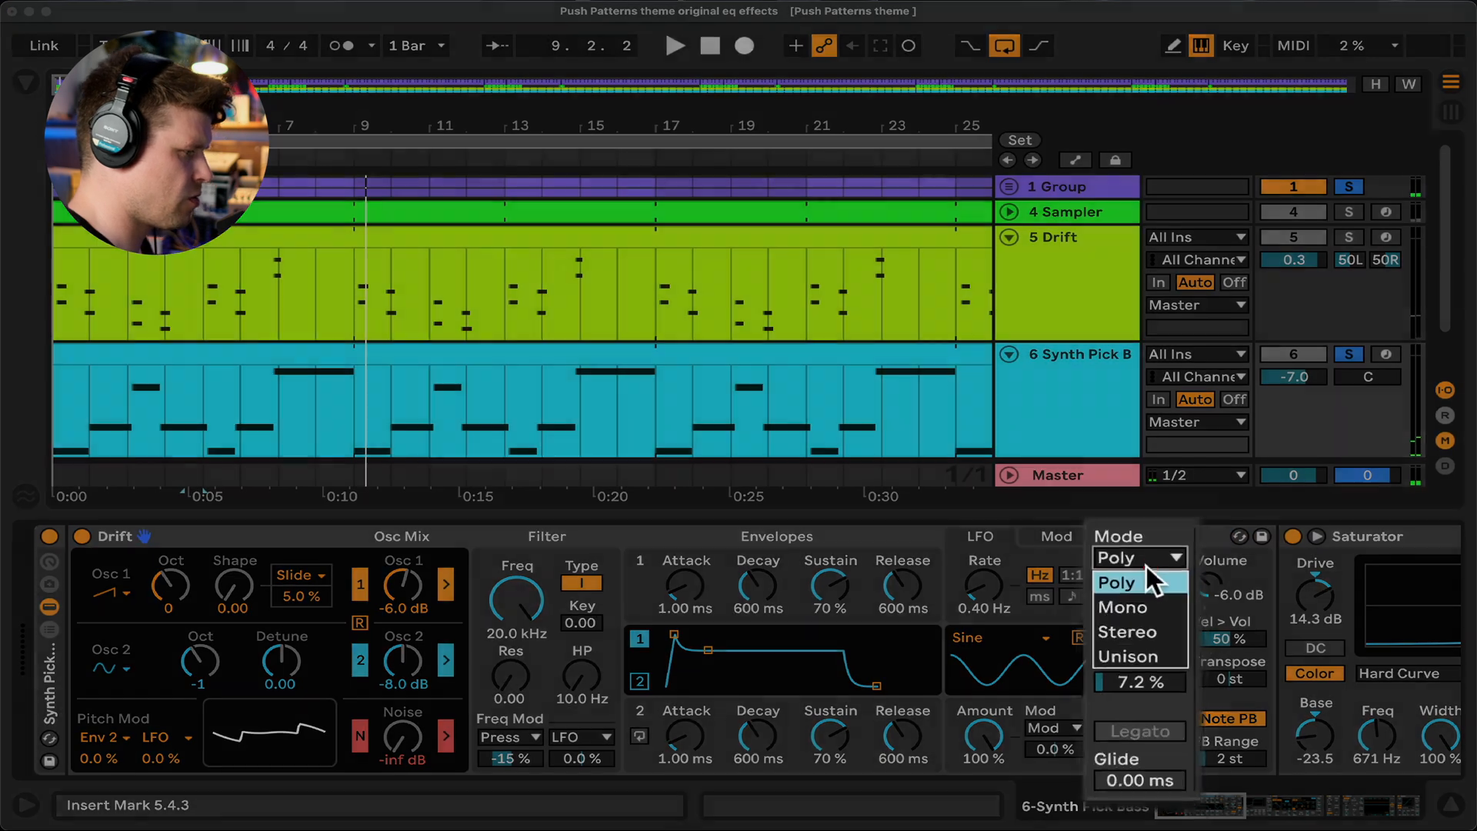
{"action": "left_click", "coordinate": [1127, 612]}
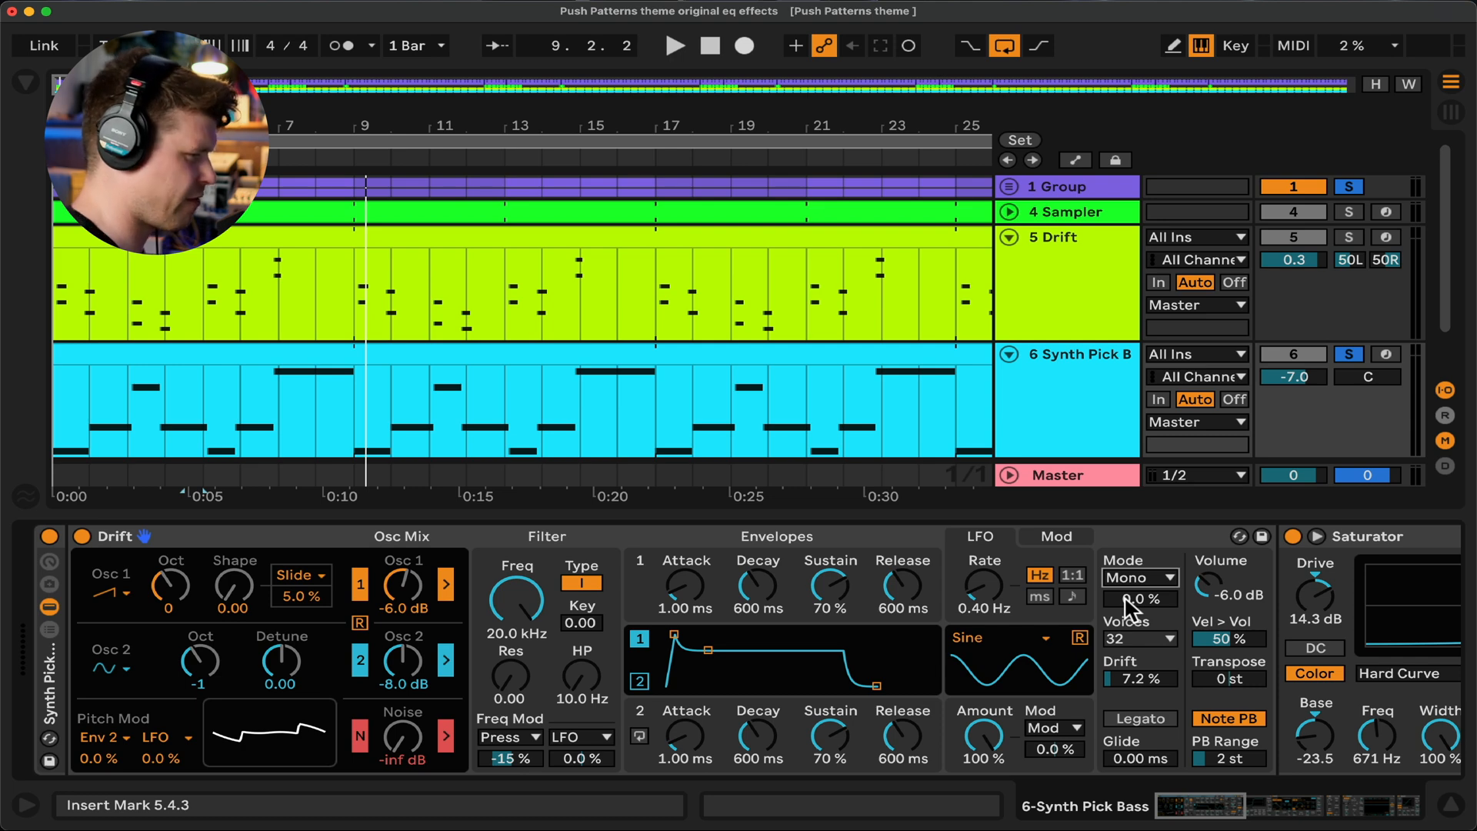
{"action": "left_click_drag", "start_coordinate": [1124, 595], "coordinate": [1124, 597]}
{"action": "key", "text": "space"}
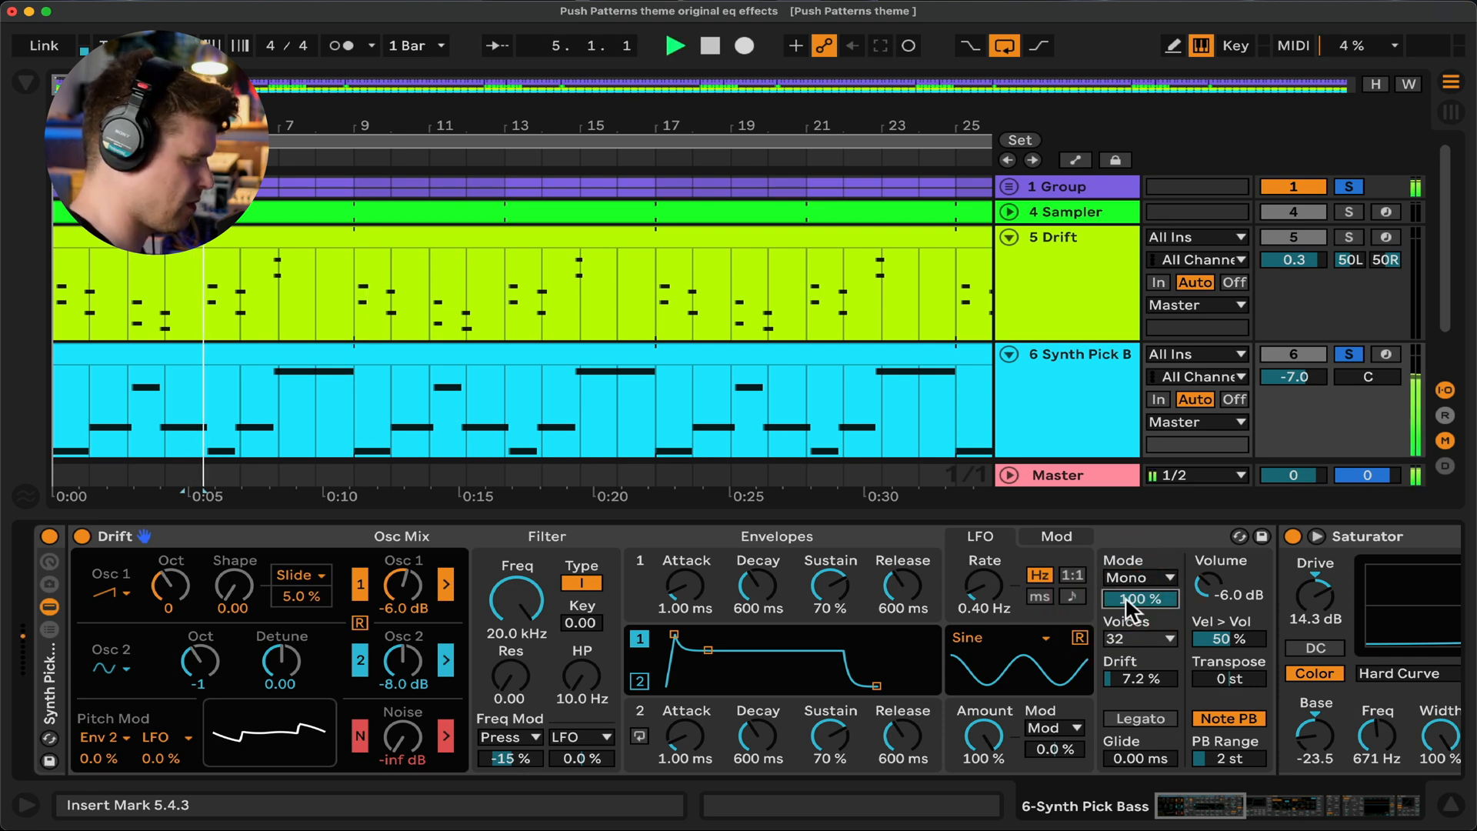
{"action": "key", "text": "space"}
Raise the bass synth's Osc 2 octave, change Osc 1 to the saturated waveform and start playback
{"action": "left_click", "coordinate": [199, 660]}
{"action": "left_click_drag", "start_coordinate": [199, 660], "coordinate": [200, 654]}
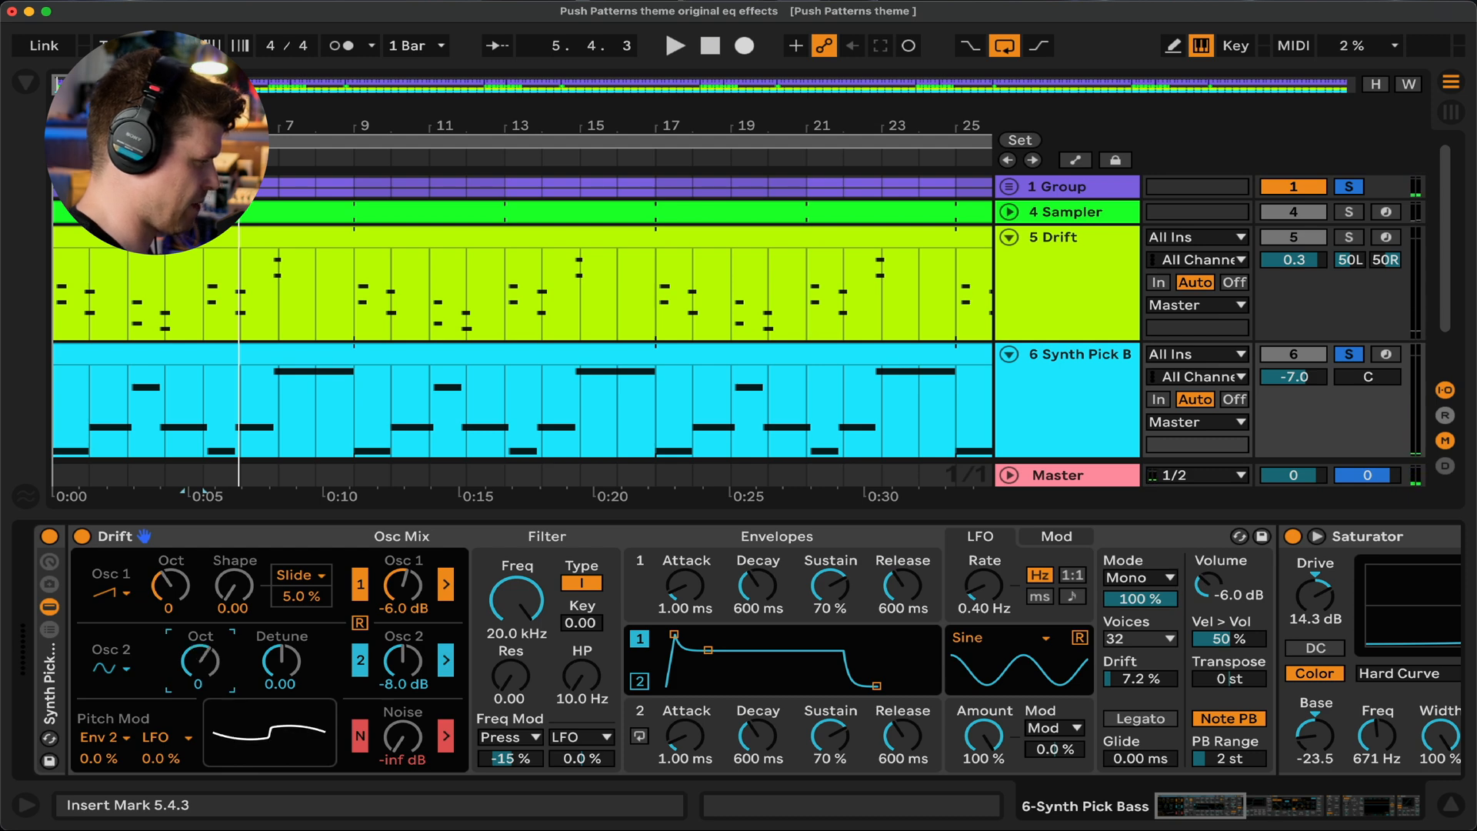
{"action": "left_click", "coordinate": [98, 597]}
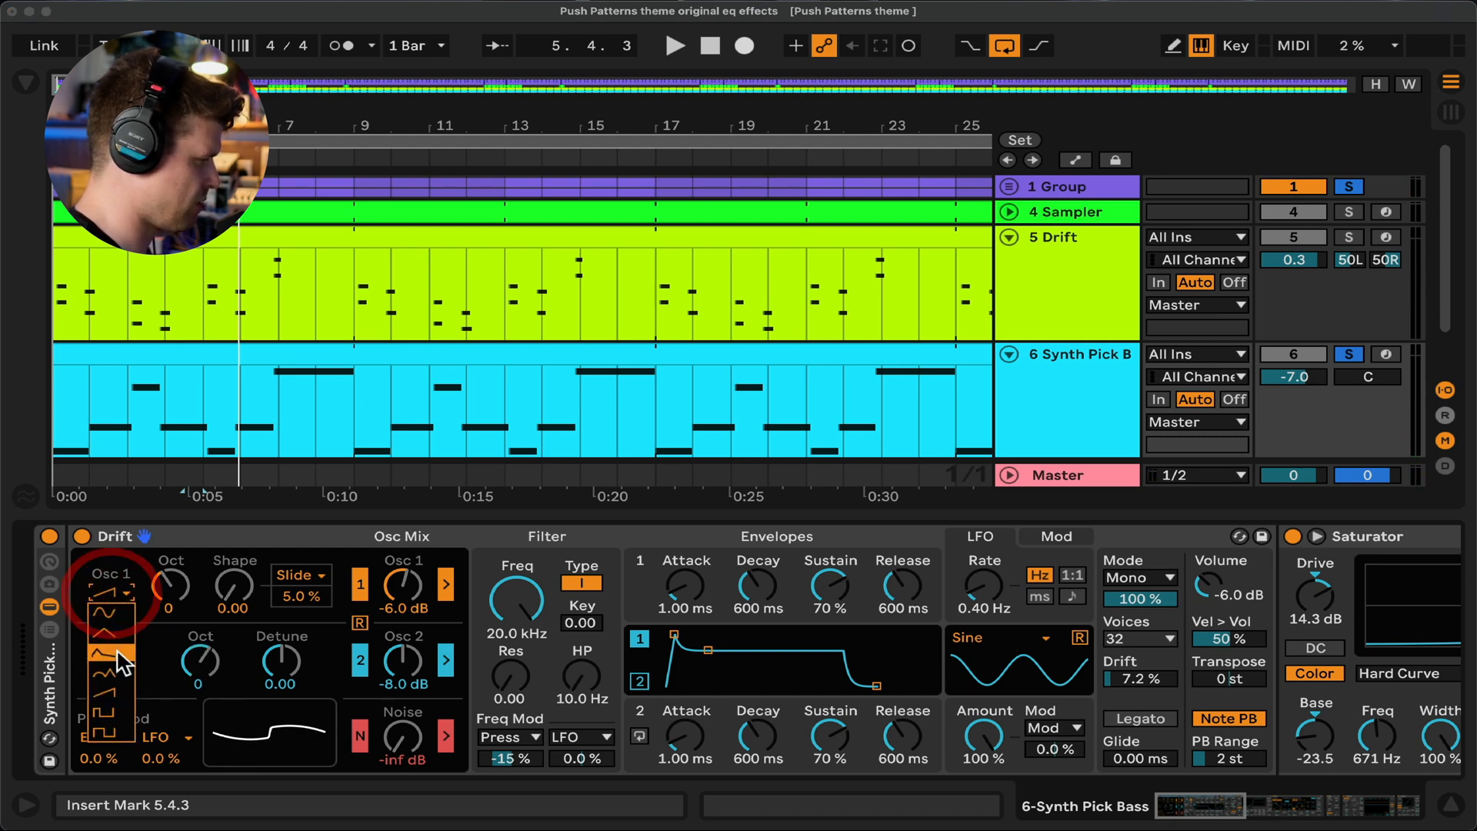
{"action": "left_click", "coordinate": [119, 655]}
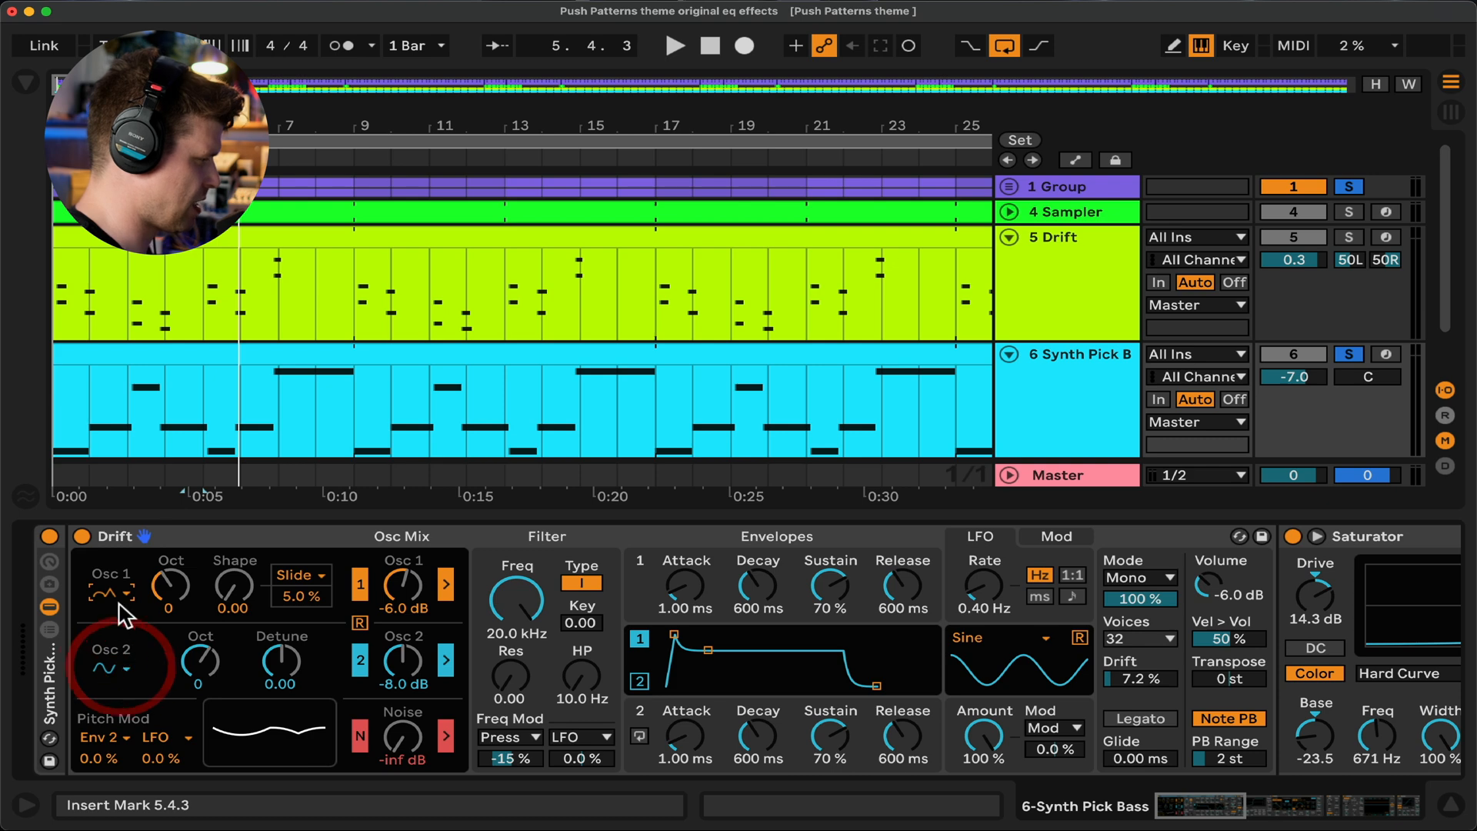
{"action": "key", "text": "space"}
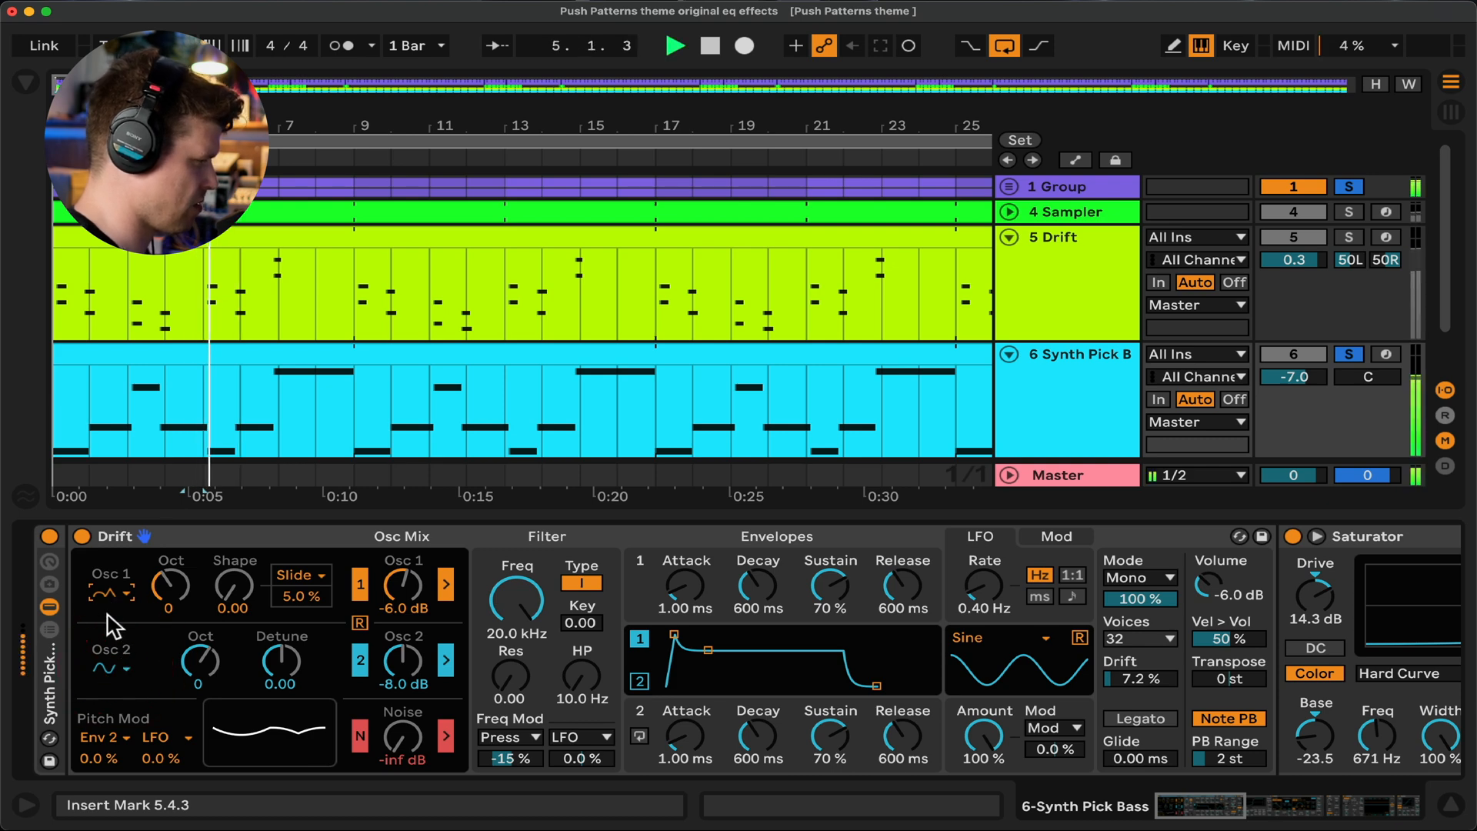
Change the bass synth's Osc 2 to the saturated waveform and set its detune to 0.03
{"action": "left_click", "coordinate": [119, 670]}
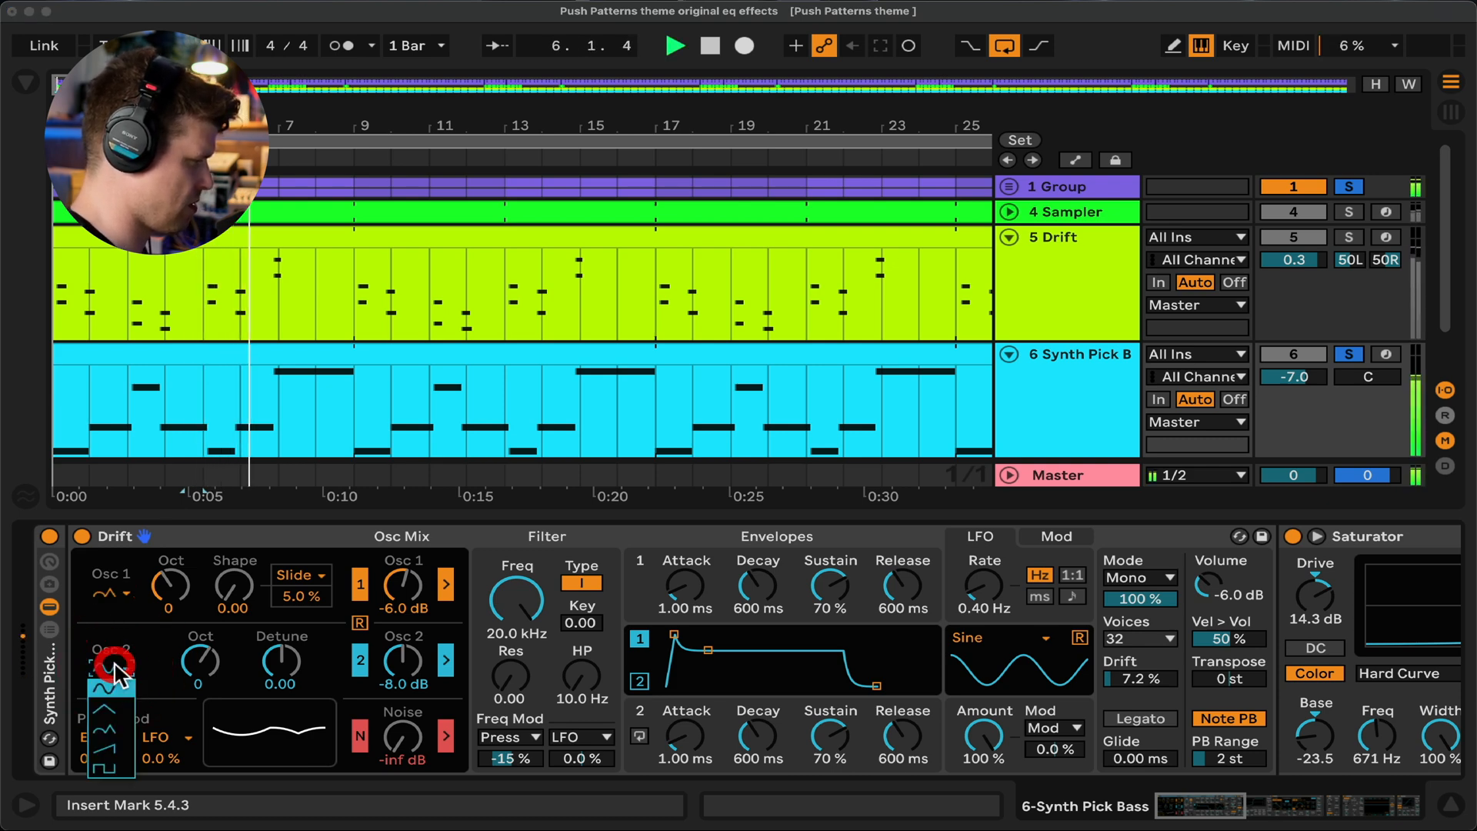
{"action": "left_click", "coordinate": [121, 727]}
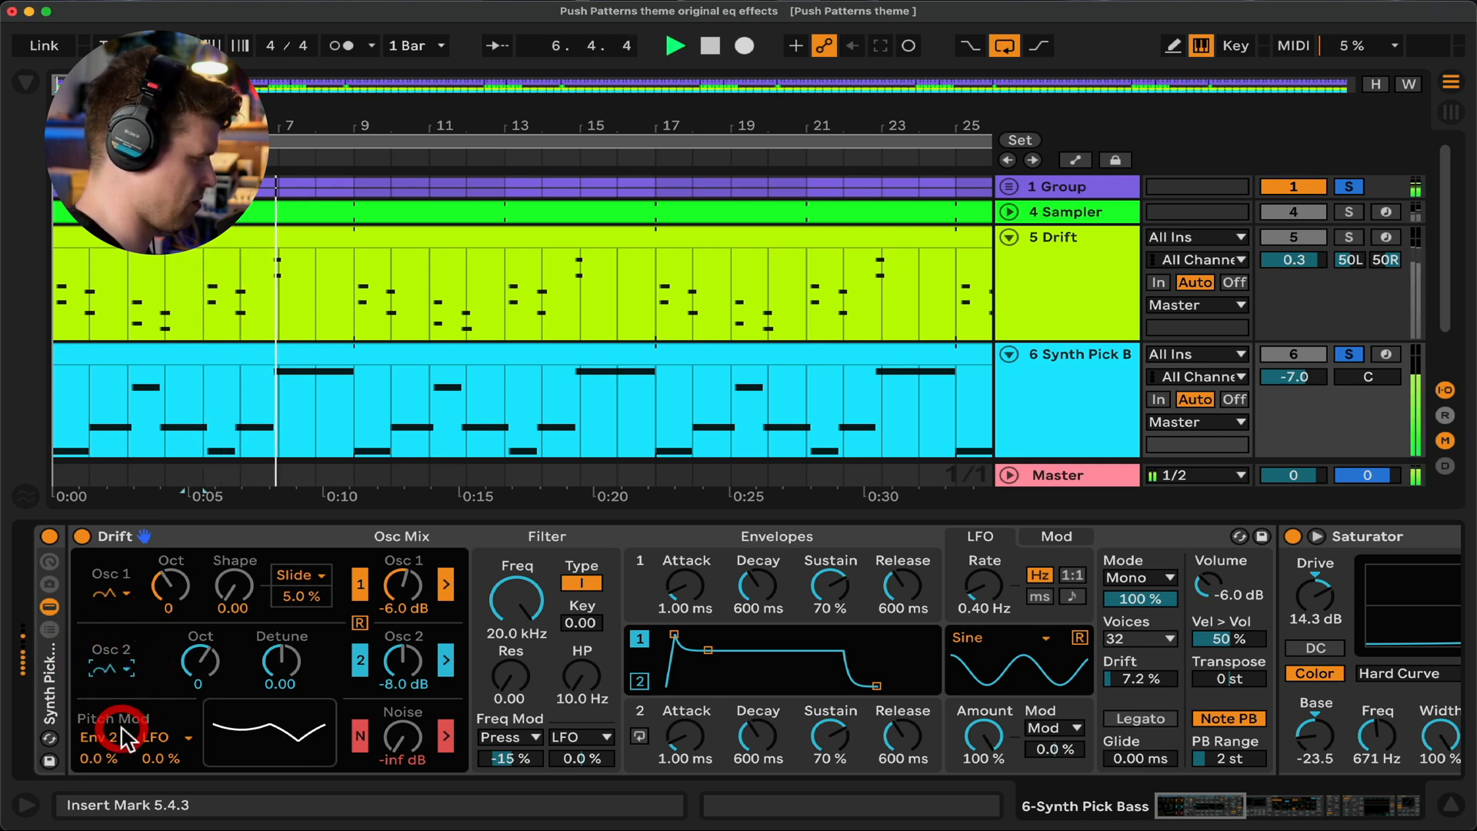
{"action": "left_click", "coordinate": [281, 660]}
{"action": "left_click_drag", "start_coordinate": [282, 660], "coordinate": [282, 656]}
Enable oscillator retrigger and set the bass levels to -3.5 dB for Osc 2 and -3.8 dB for Osc 1
{"action": "left_click", "coordinate": [359, 623]}
{"action": "left_click_drag", "start_coordinate": [401, 653], "coordinate": [402, 640]}
{"action": "left_click_drag", "start_coordinate": [402, 587], "coordinate": [403, 579]}
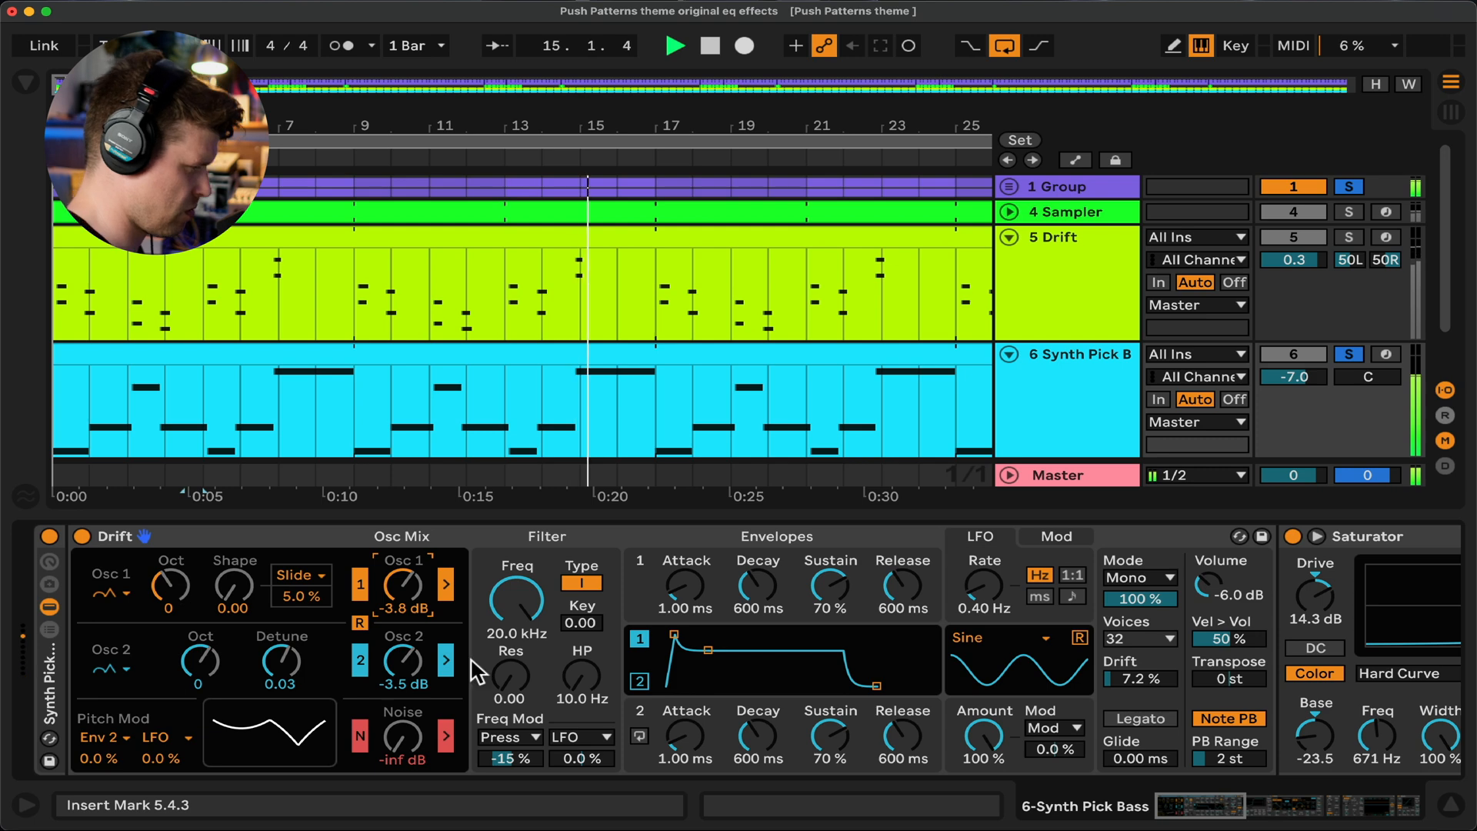
Set the bass synth's mono thickness to 90 % and its filter to 981 Hz with a resonance of 0.62
{"action": "mouse_move", "coordinate": [1164, 597]}
{"action": "left_mouse_down"}
{"action": "mouse_move", "coordinate": [1164, 683]}
{"action": "mouse_move", "coordinate": [1164, 606]}
{"action": "left_mouse_up"}
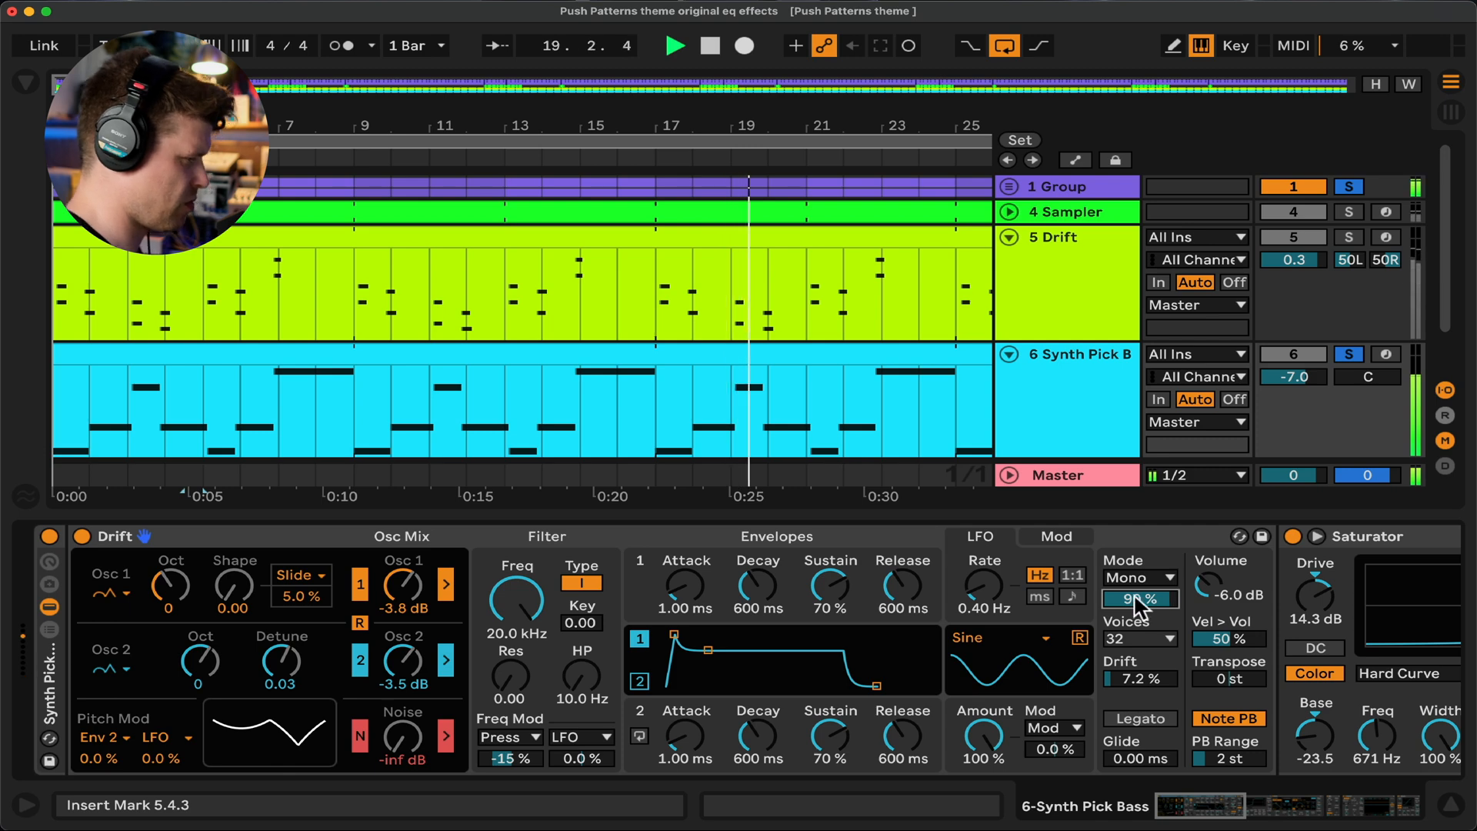
{"action": "mouse_move", "coordinate": [507, 605]}
{"action": "left_mouse_down"}
{"action": "mouse_move", "coordinate": [509, 689]}
{"action": "mouse_move", "coordinate": [504, 600]}
{"action": "left_mouse_up"}
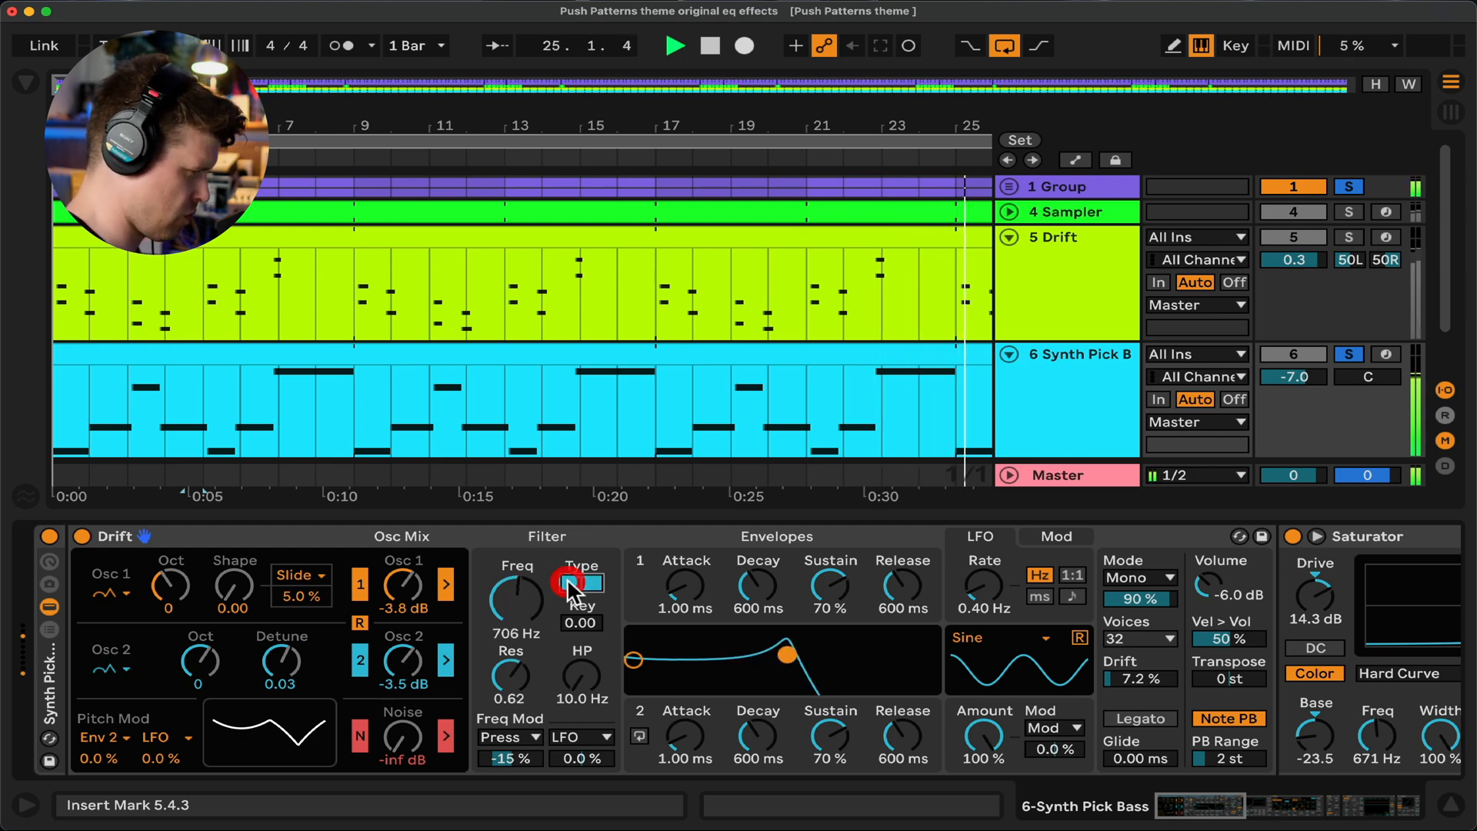
{"action": "left_click_drag", "start_coordinate": [530, 604], "coordinate": [531, 594]}
{"action": "left_click_drag", "start_coordinate": [523, 677], "coordinate": [523, 670]}
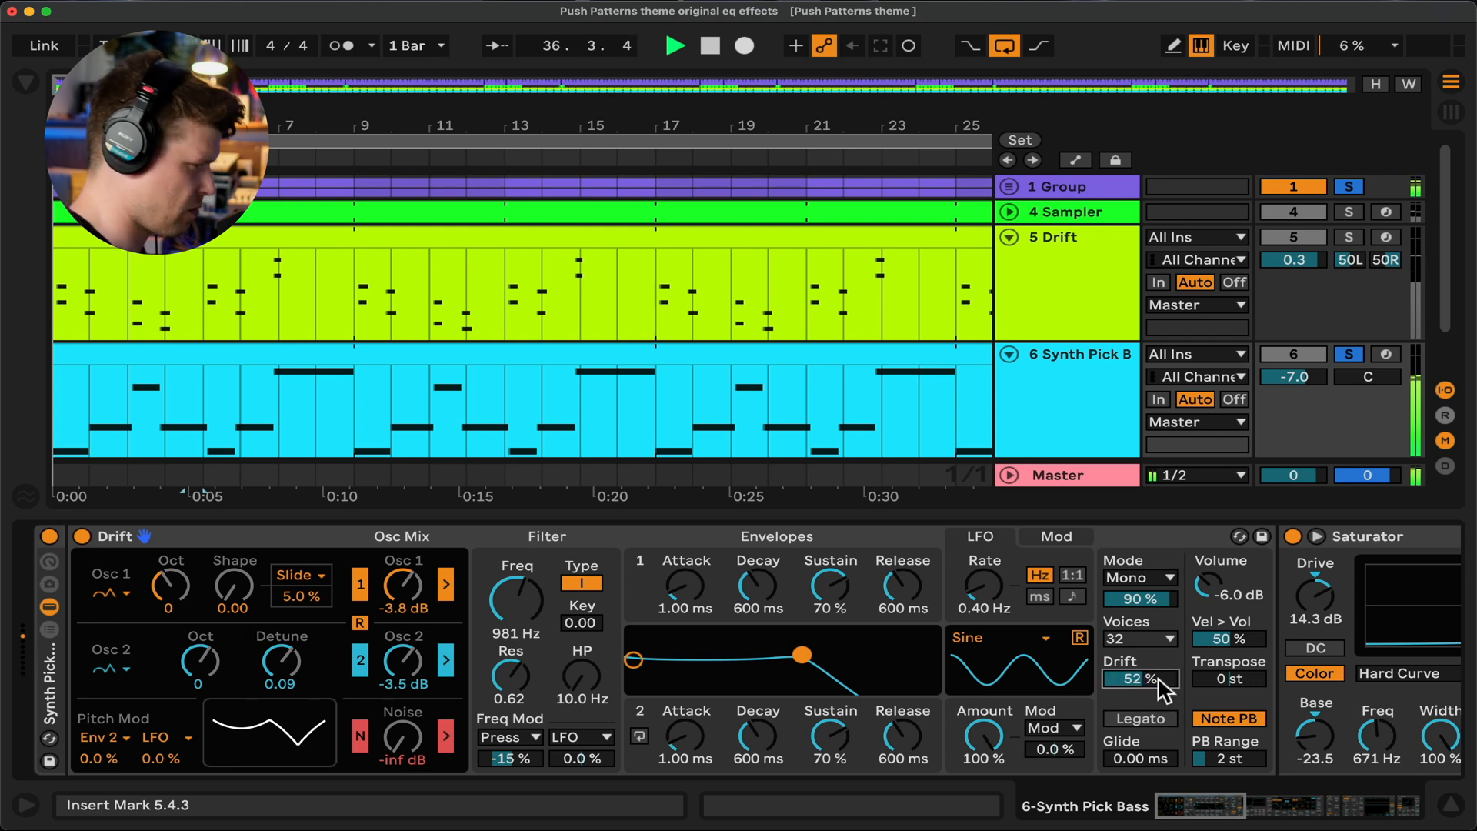
Solo the Drift track together with the bass and look through its EQ Eight, Compressor and Saturator effects
{"action": "left_click", "coordinate": [1349, 239]}
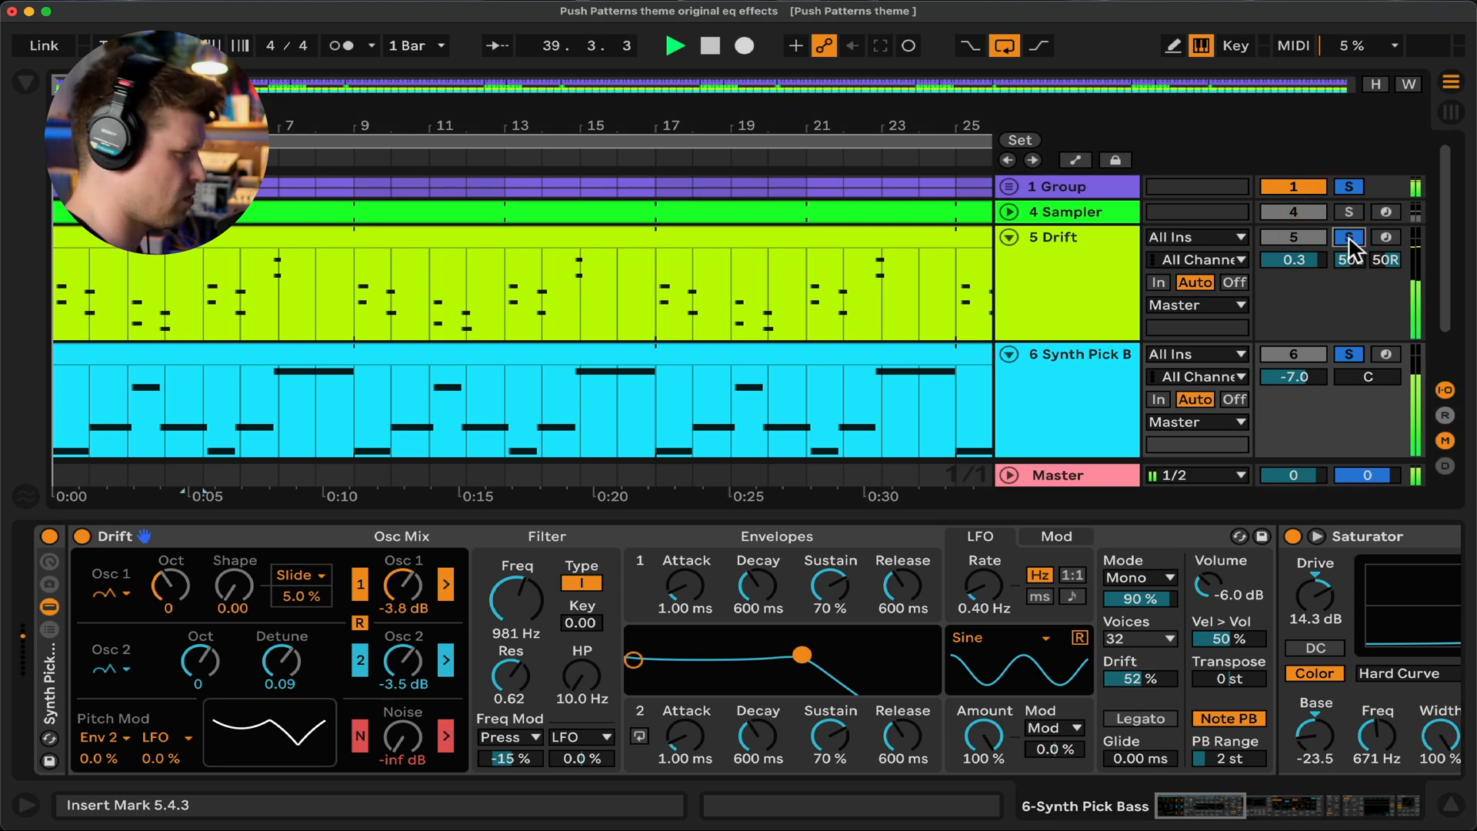
{"action": "left_click", "coordinate": [1091, 280]}
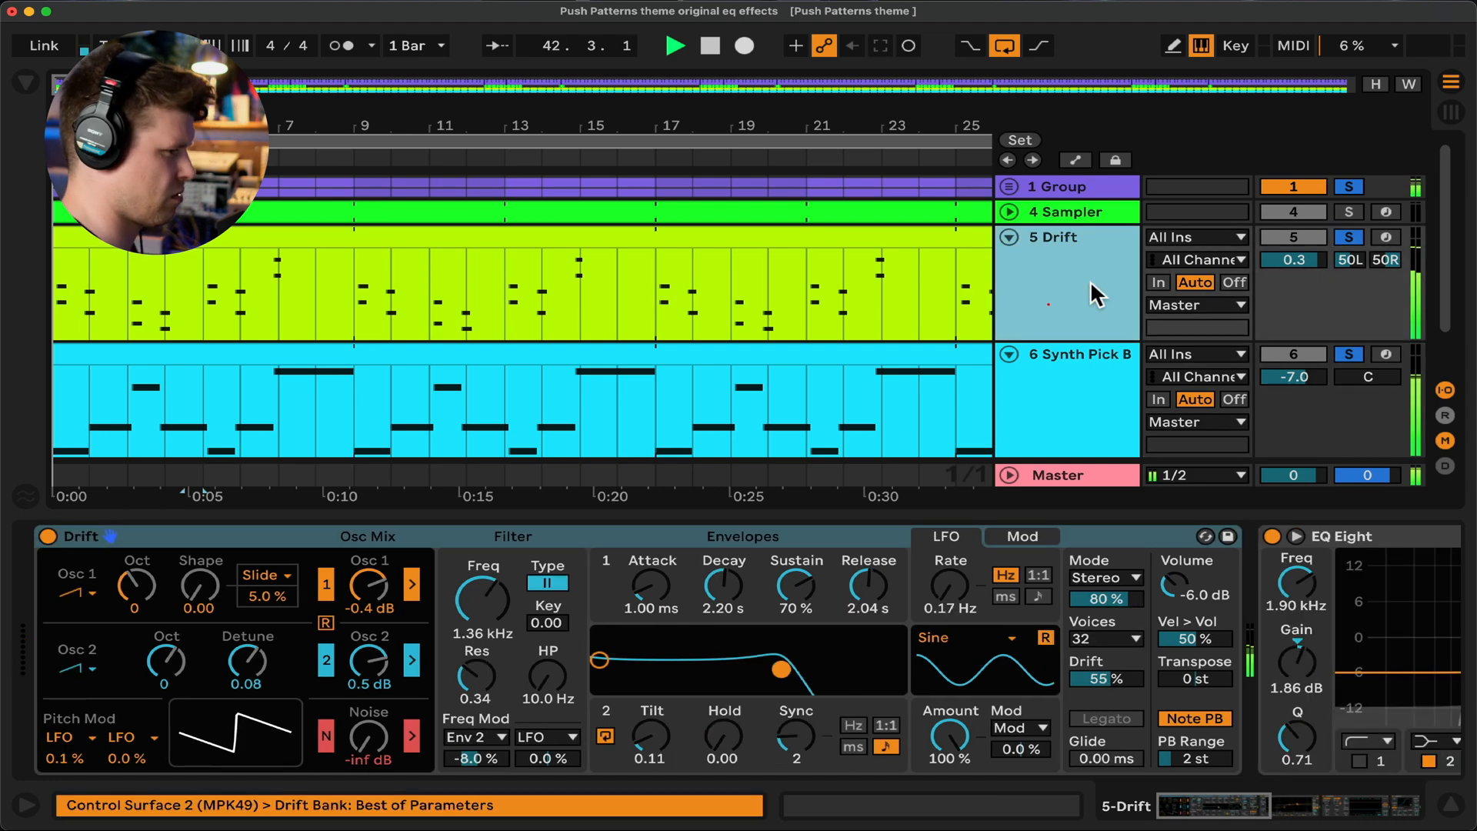
{"action": "scroll", "coordinate": [1223, 548], "scroll_direction": "right", "scroll_amount": 10}
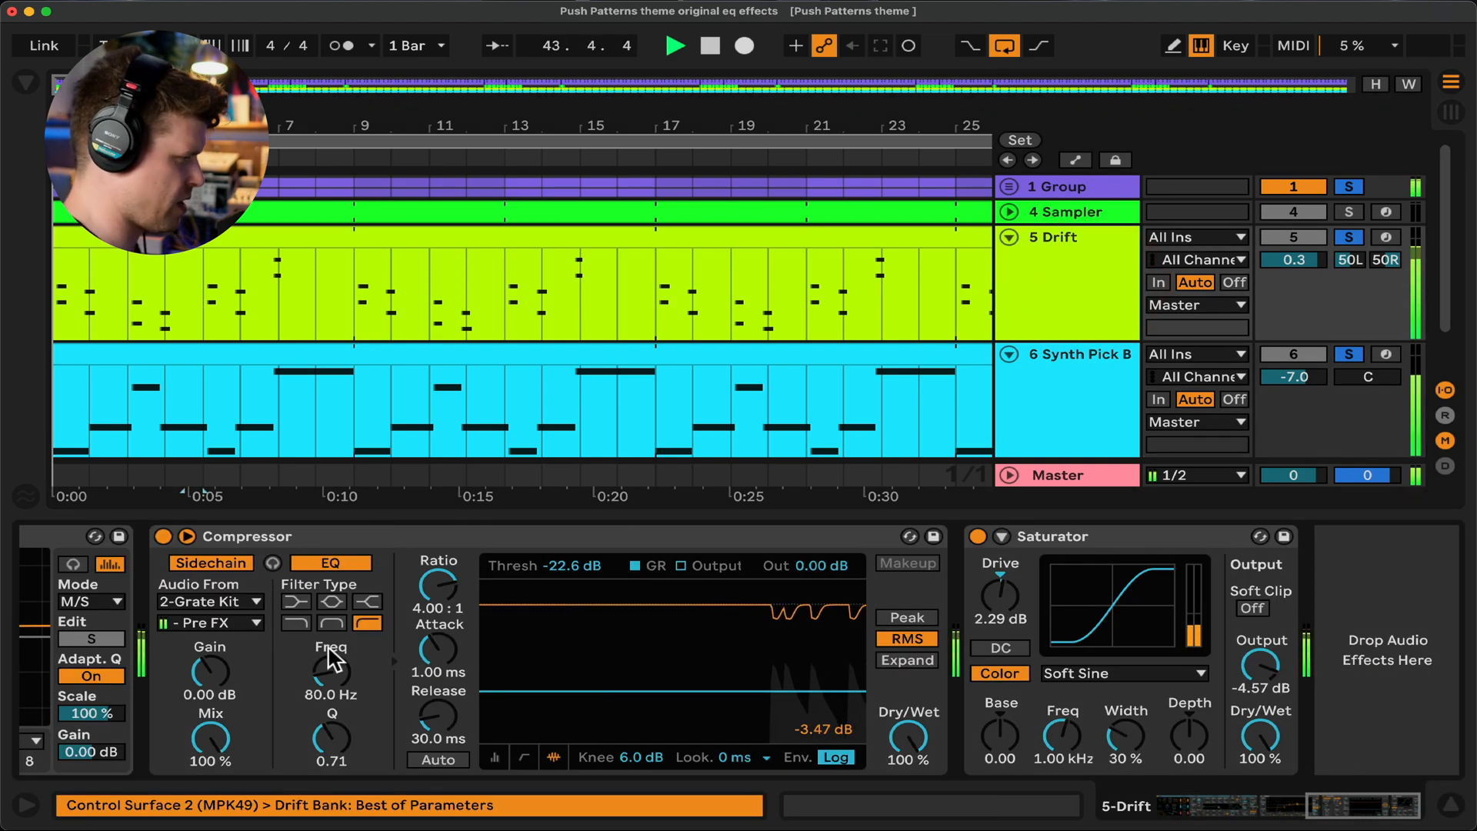
{"action": "scroll", "coordinate": [331, 654], "scroll_direction": "left", "scroll_amount": 10}
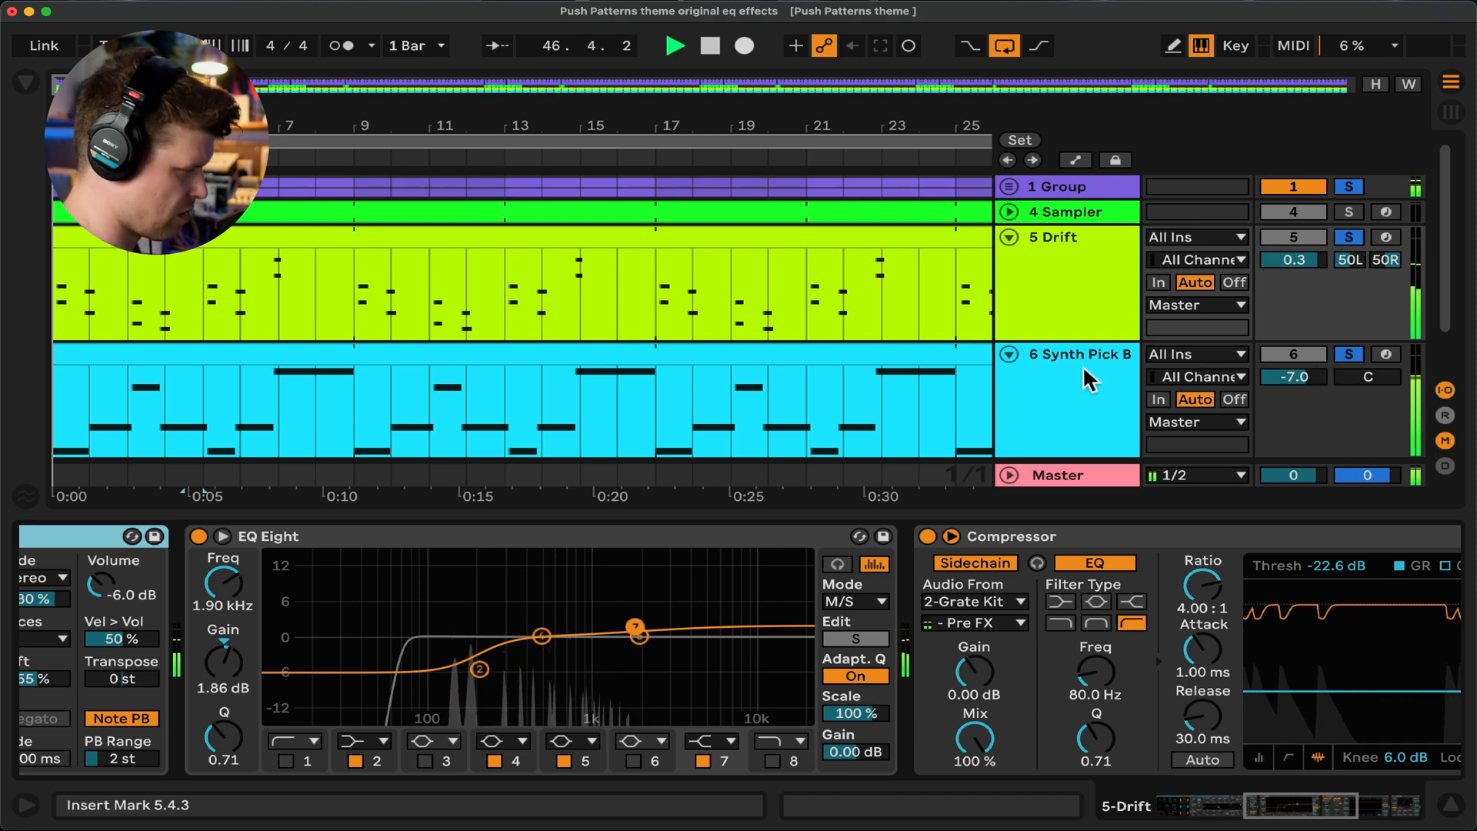
{"action": "scroll", "coordinate": [901, 543], "scroll_direction": "left", "scroll_amount": 10}
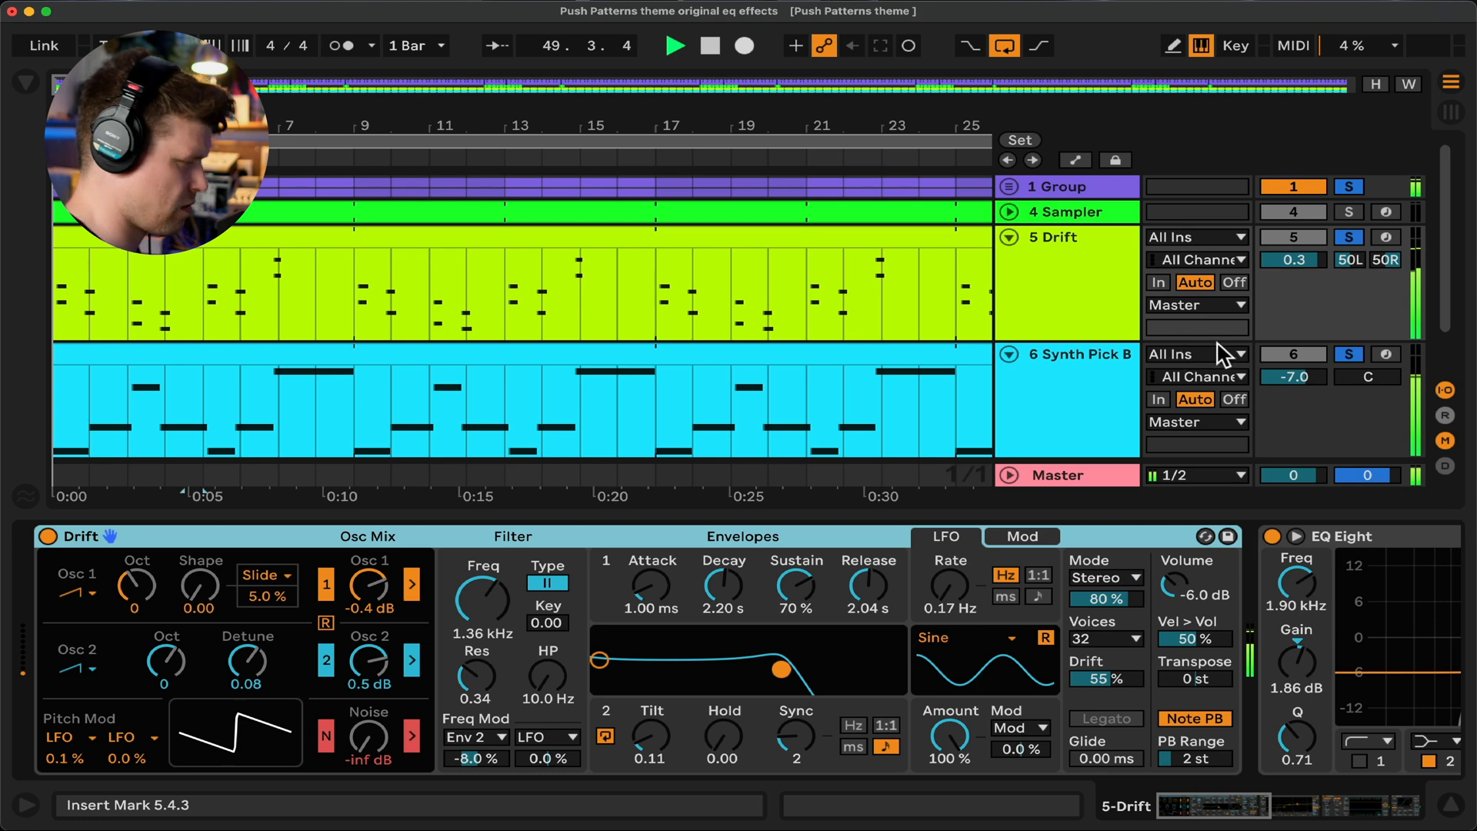
Raise the Drift track's filter frequency to 2.36 kHz and set its Drift amount to 52 %
{"action": "left_click_drag", "start_coordinate": [485, 601], "coordinate": [484, 578]}
{"action": "left_click_drag", "start_coordinate": [1106, 679], "coordinate": [1106, 682]}
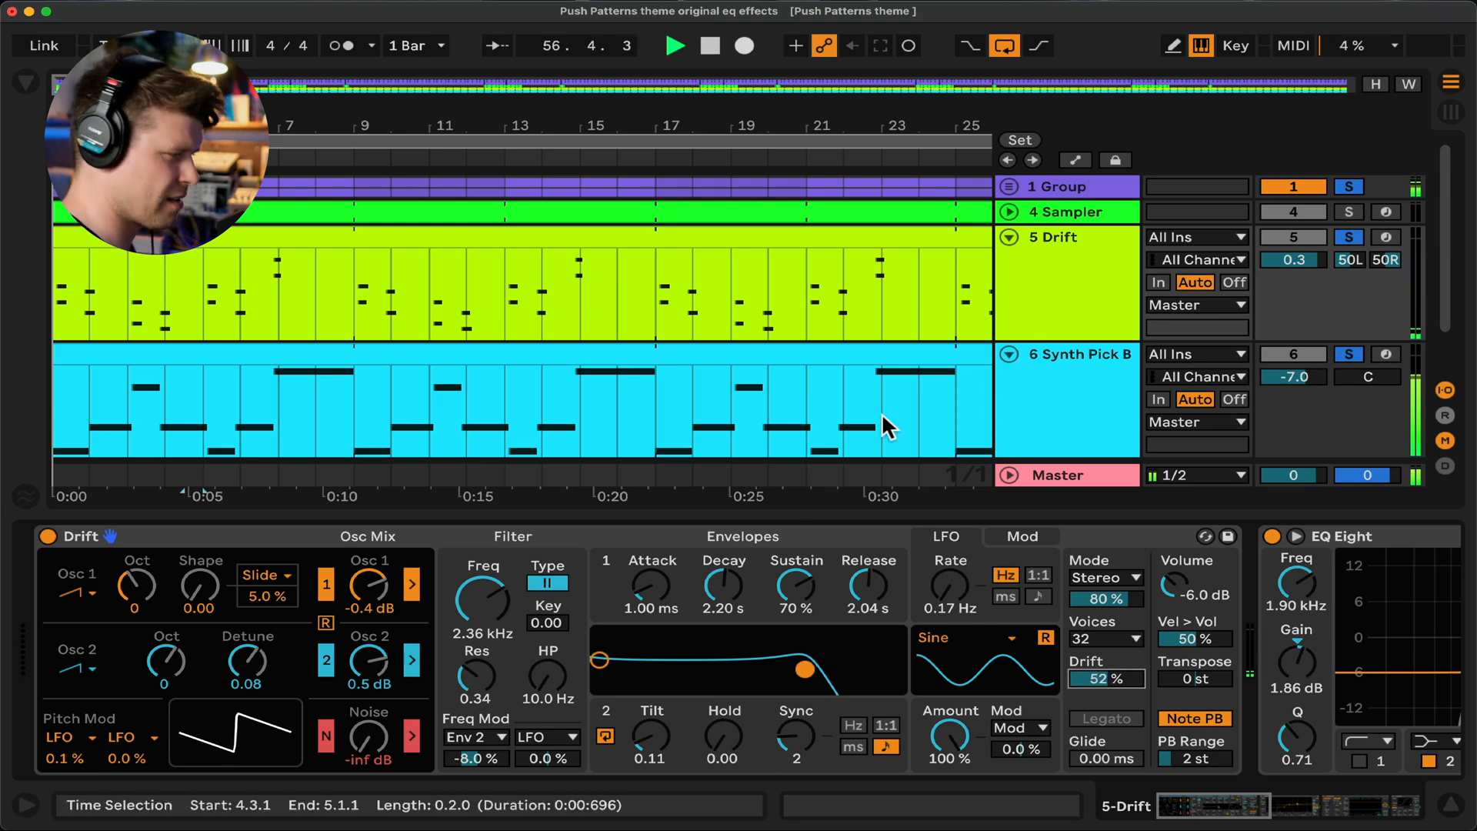
Duplicate the Drift track and insert an Arpeggiator before the copy's synth, at rate 1/16 with 4 steps and a +24 st distance
{"action": "left_click", "coordinate": [1082, 287]}
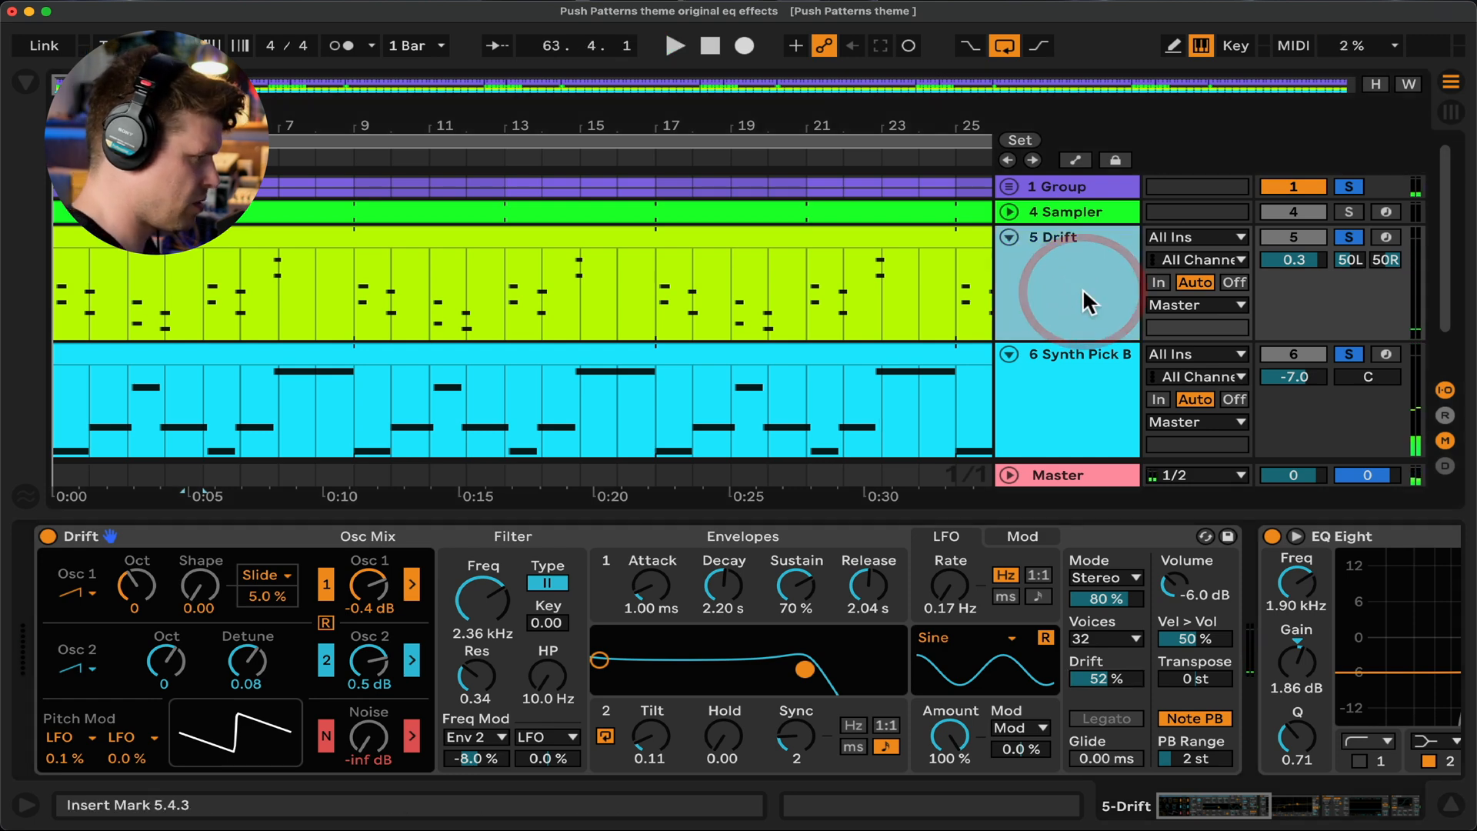
{"action": "key", "text": "super+d"}
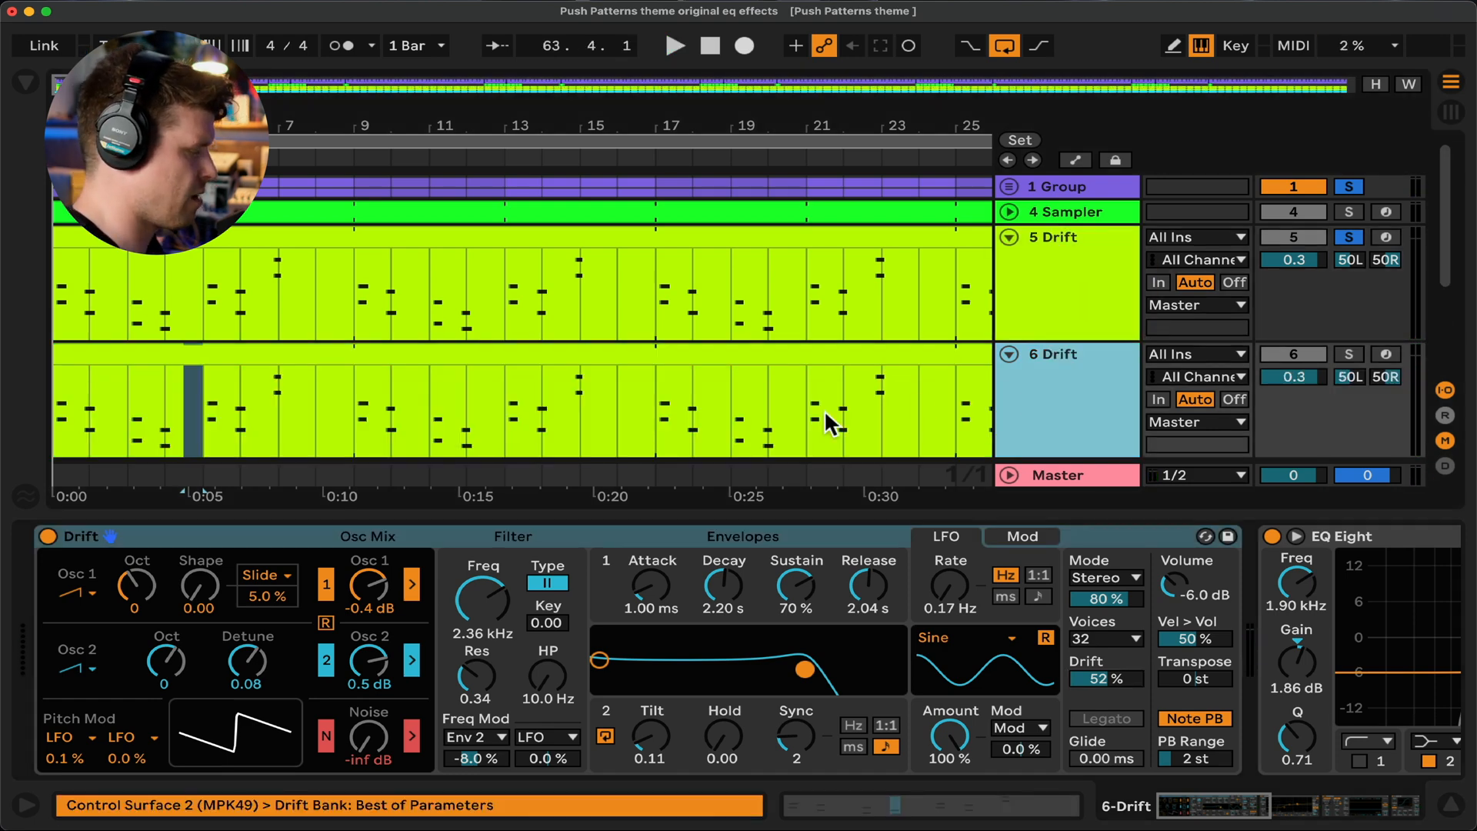
{"action": "left_click", "coordinate": [26, 82]}
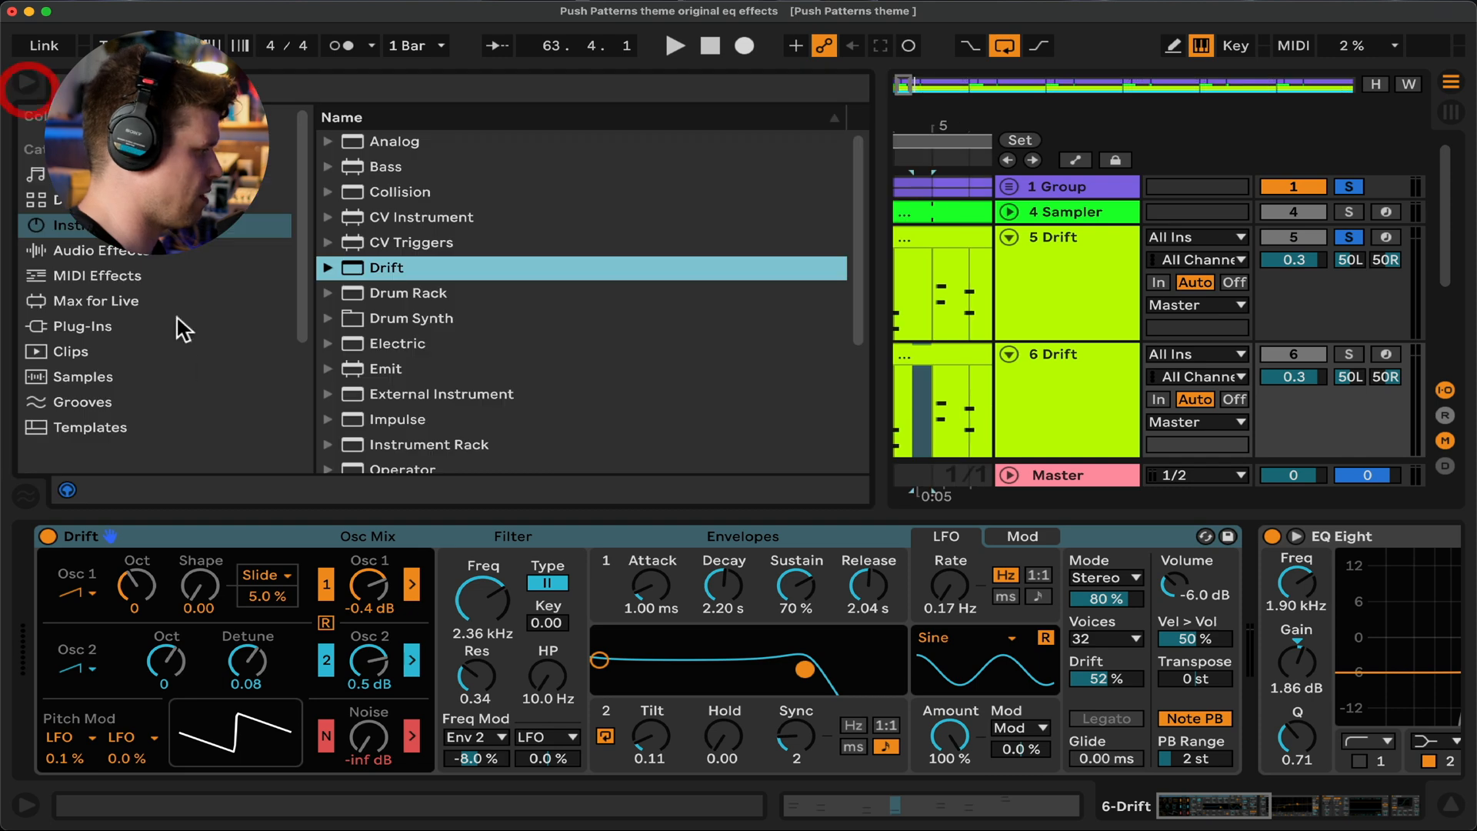
{"action": "left_click", "coordinate": [93, 275]}
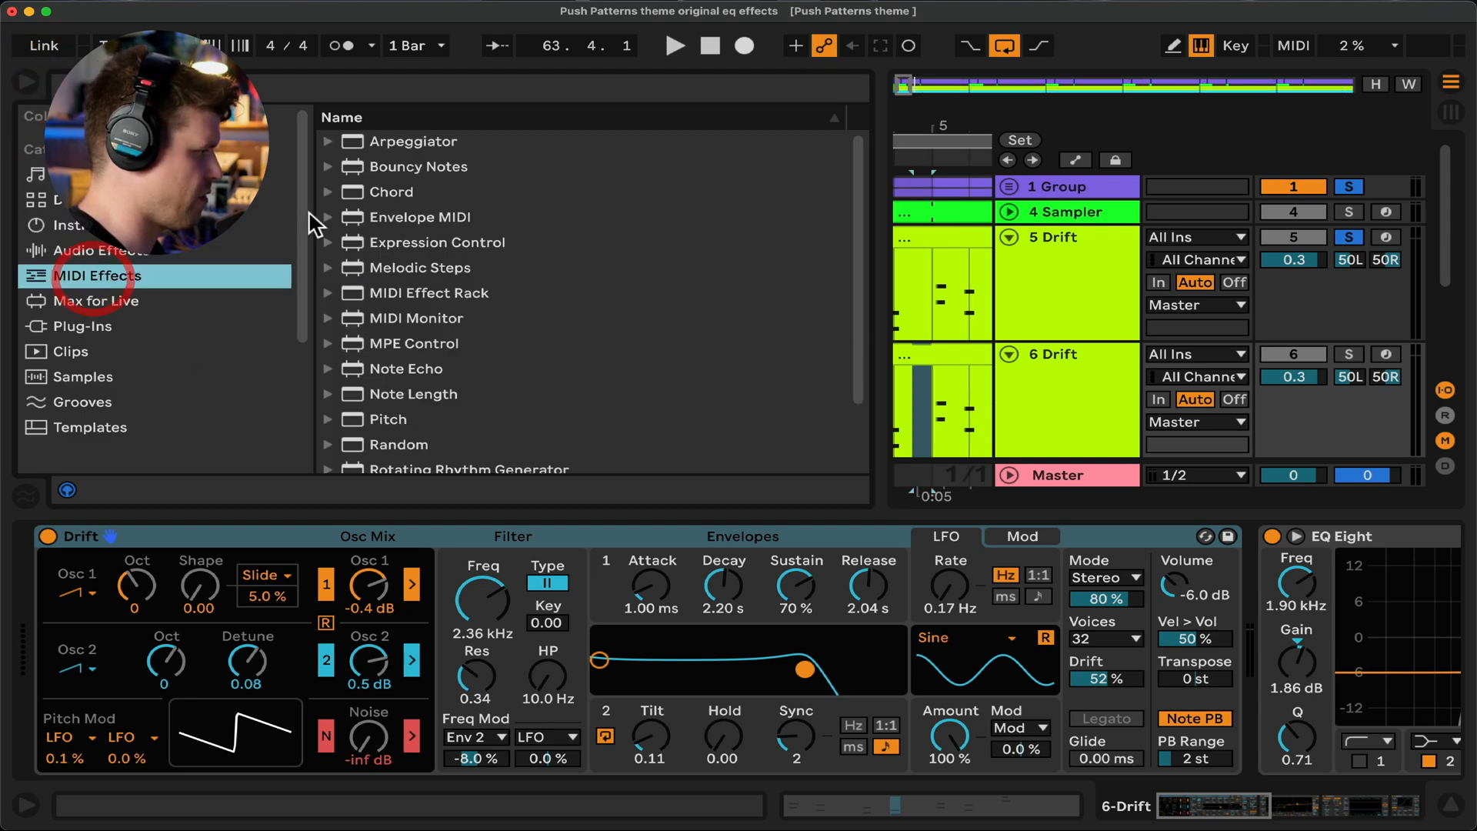
{"action": "left_click_drag", "start_coordinate": [405, 134], "coordinate": [60, 583]}
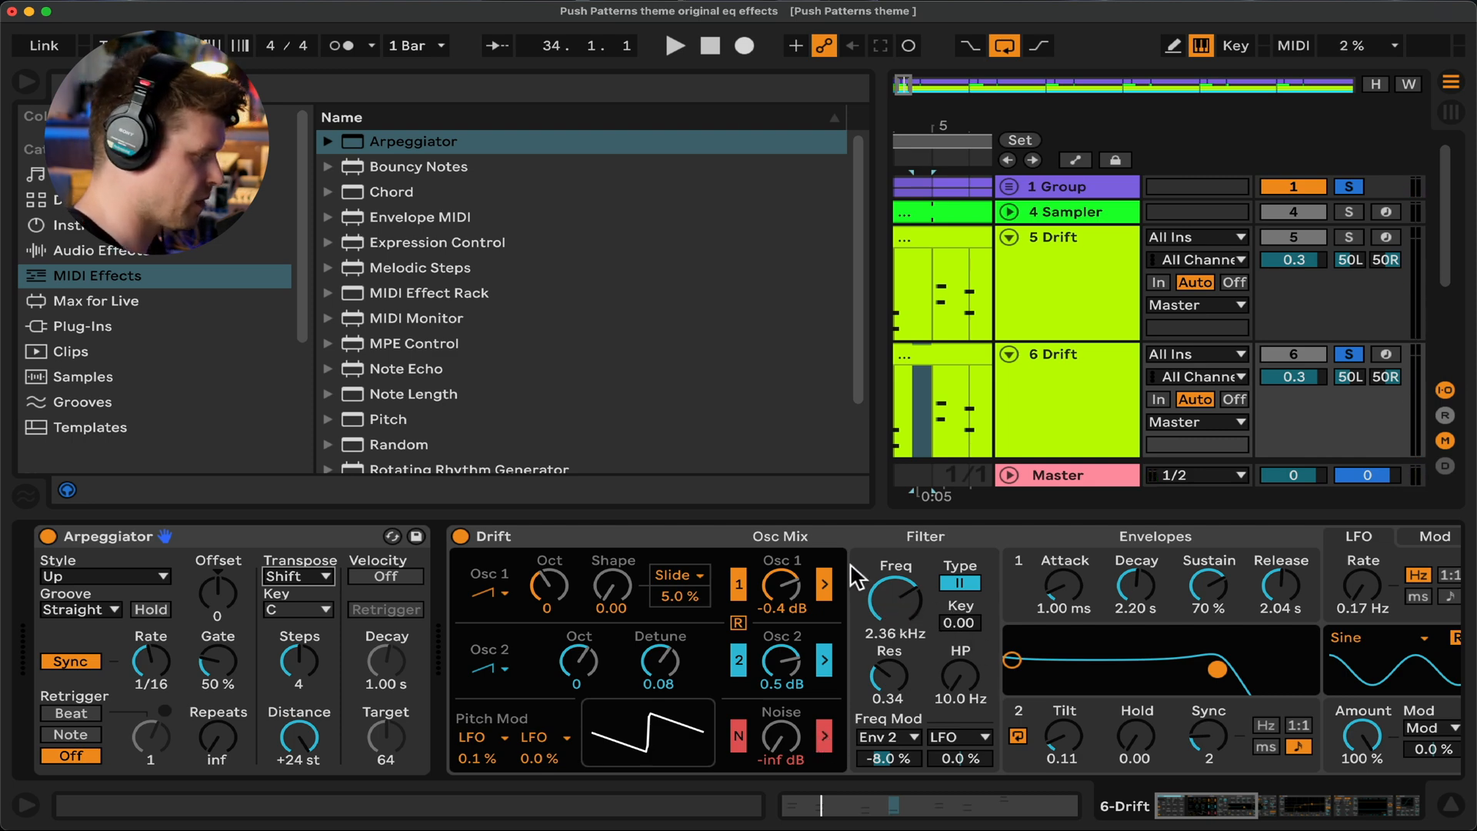
Switch off both oscillators on the duplicated Drift and set its filter to 928 Hz with resonance 1.01 and key tracking 1.00
{"action": "left_click", "coordinate": [738, 583]}
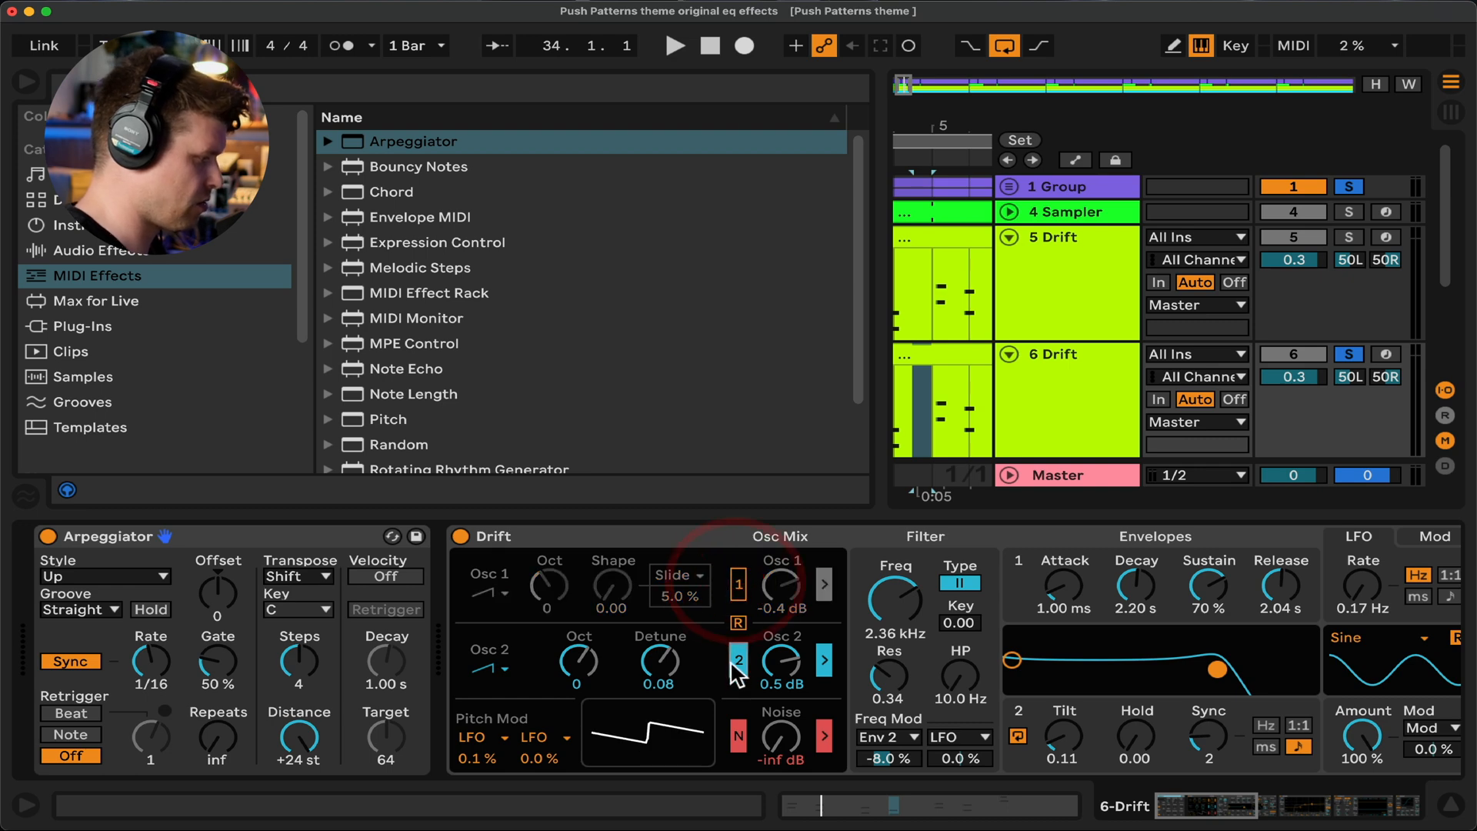
{"action": "left_click", "coordinate": [737, 660]}
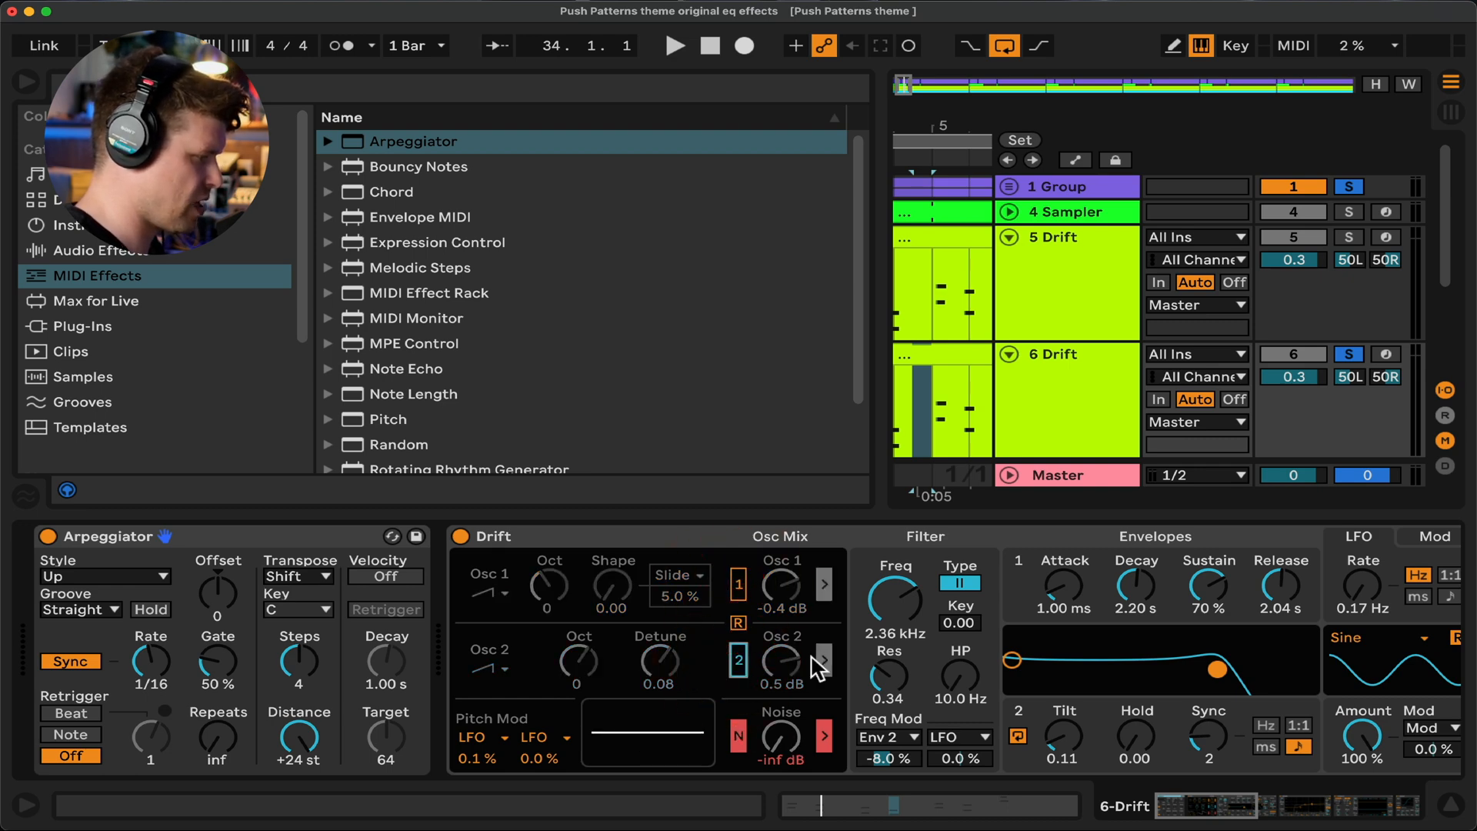
{"action": "key", "text": "space"}
{"action": "left_click_drag", "start_coordinate": [892, 677], "coordinate": [892, 596]}
{"action": "left_click_drag", "start_coordinate": [895, 678], "coordinate": [895, 697]}
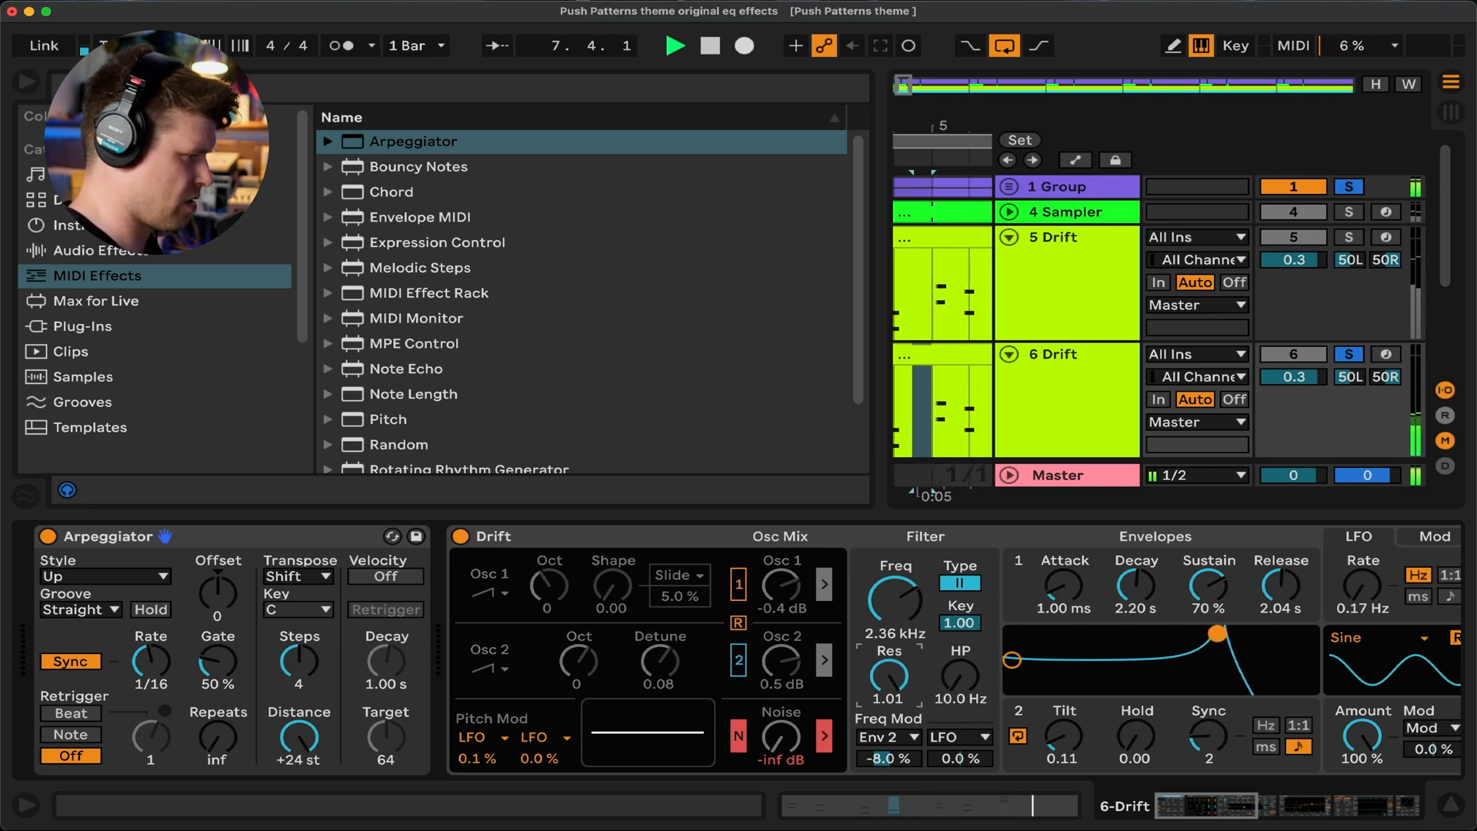
{"action": "left_click_drag", "start_coordinate": [910, 615], "coordinate": [911, 662]}
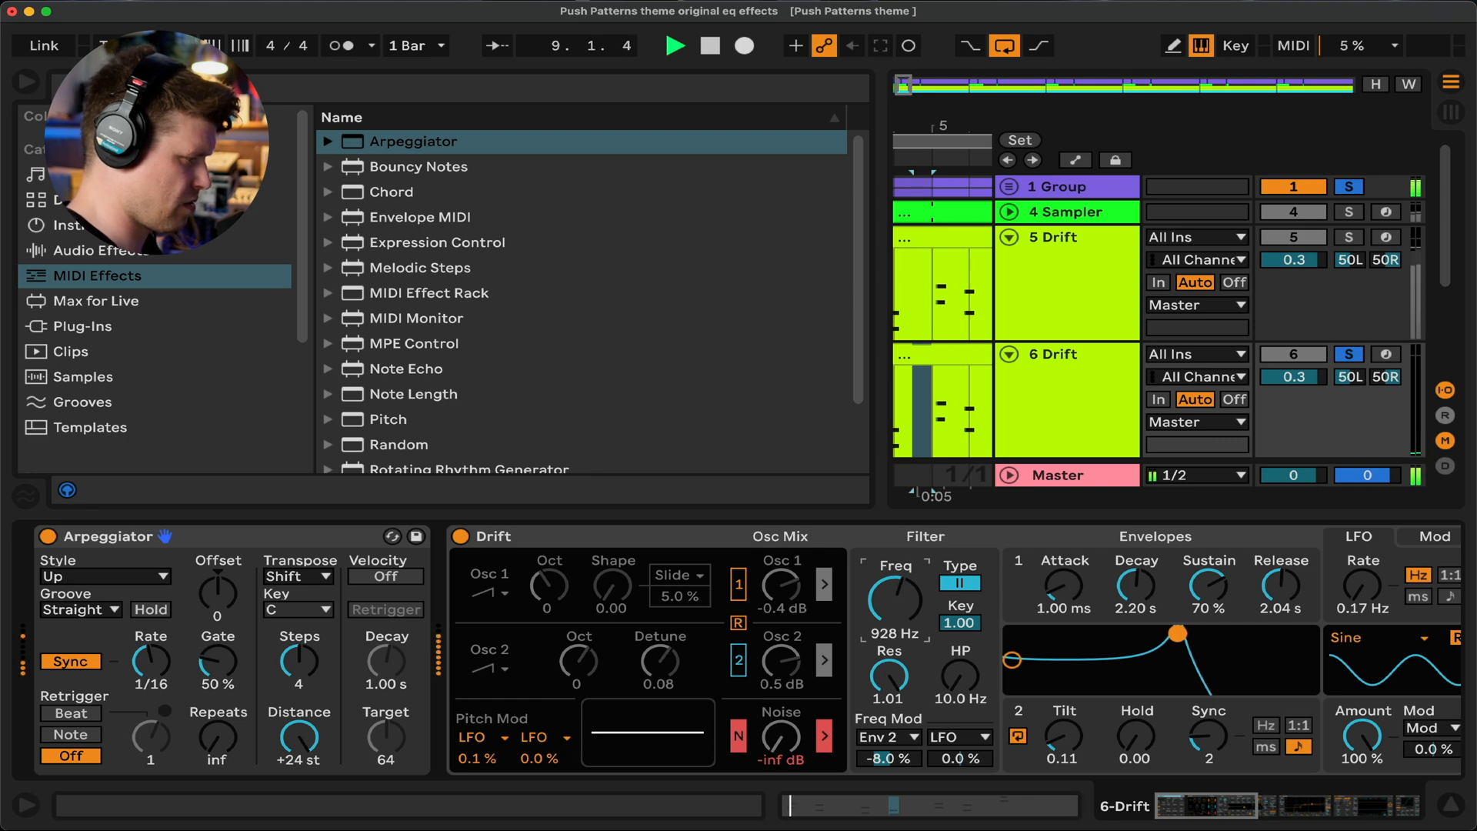
Re-enable Osc 1 with a shape of 0.00, set the noise to 1.1 dB and the filter to 746 Hz with resonance 0.99
{"action": "left_click", "coordinate": [737, 589]}
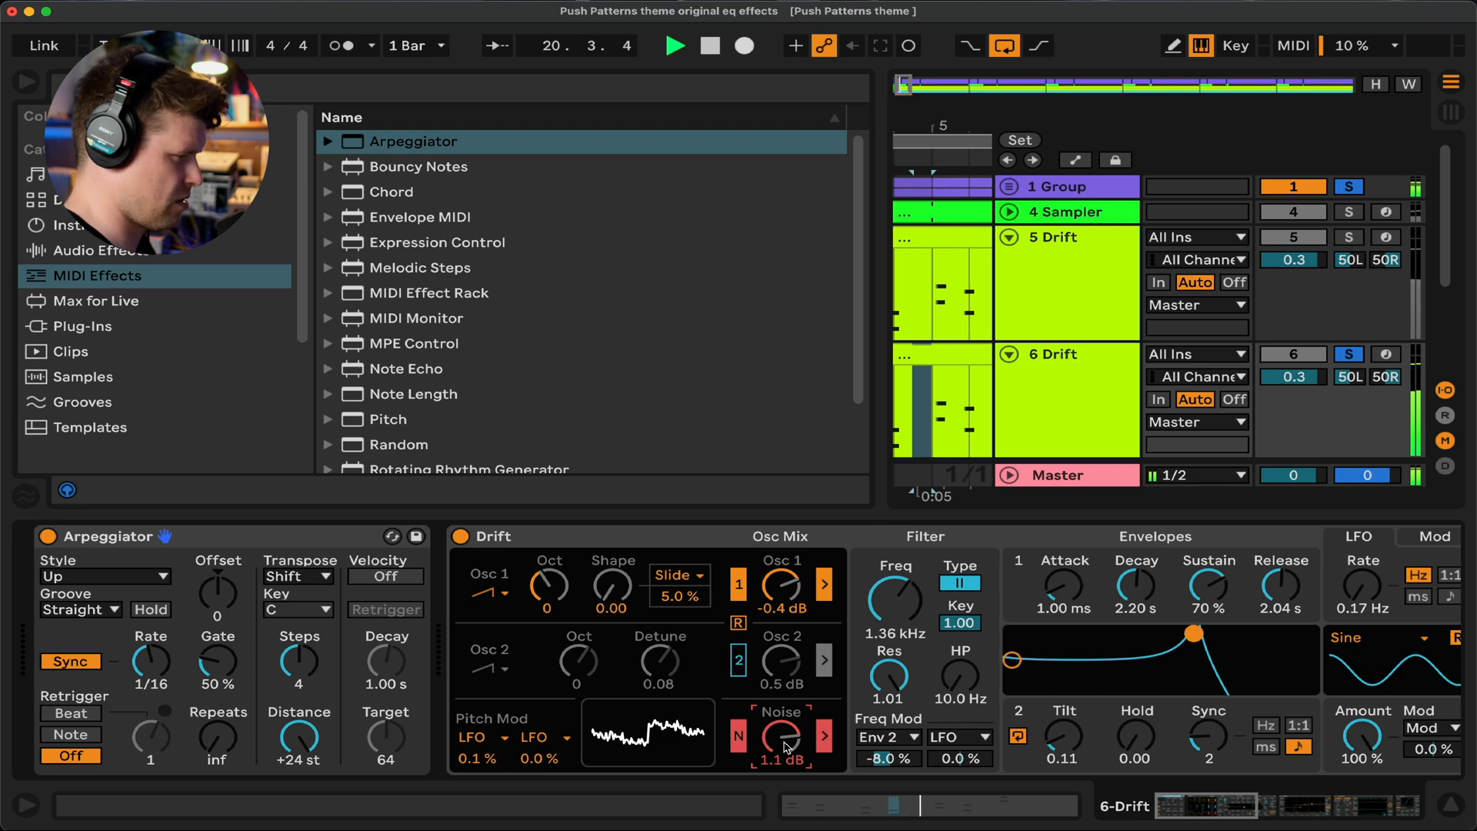
{"action": "left_click_drag", "start_coordinate": [895, 600], "coordinate": [895, 620]}
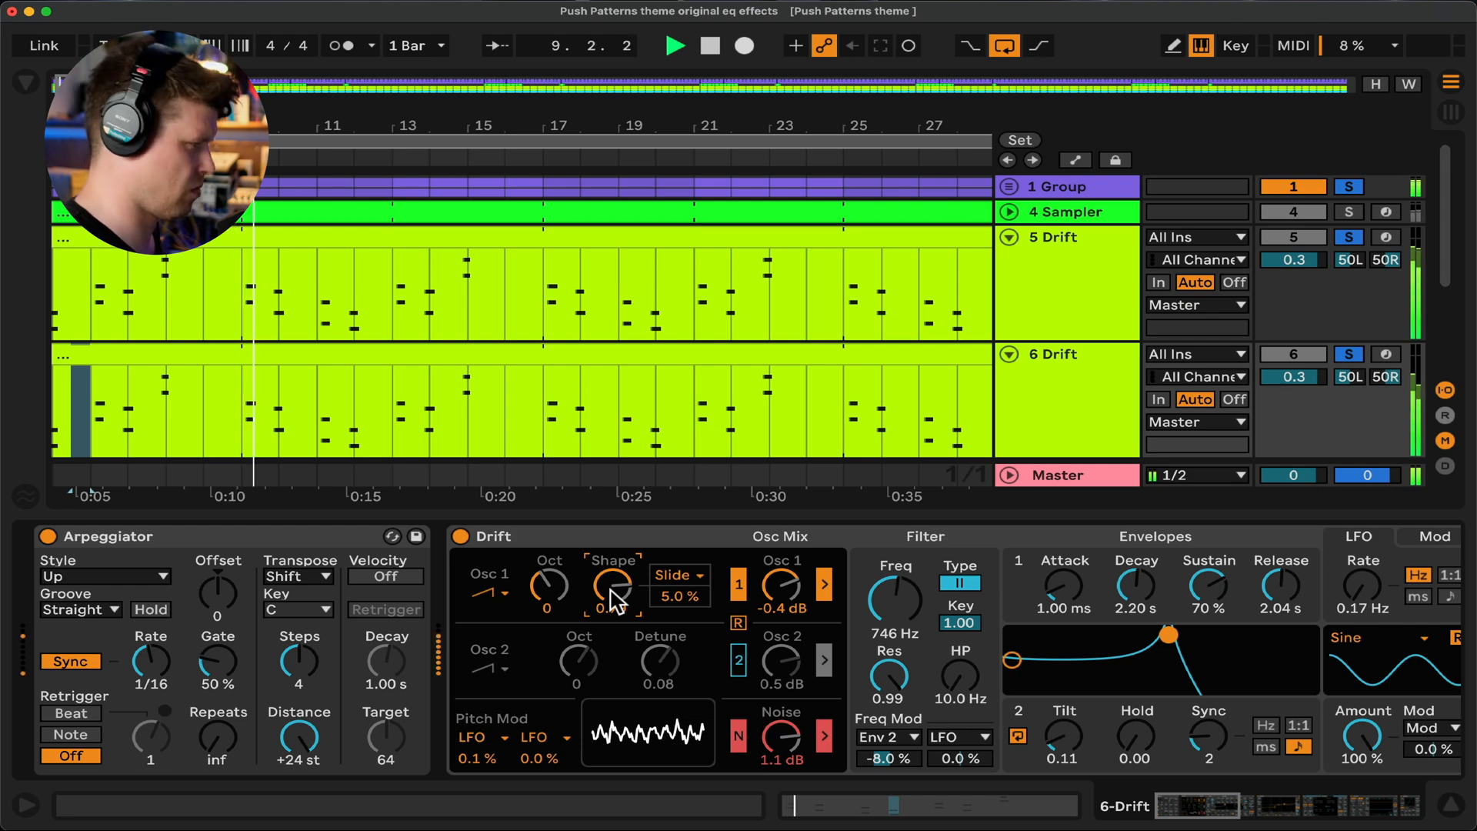
{"action": "left_click_drag", "start_coordinate": [613, 599], "coordinate": [613, 608]}
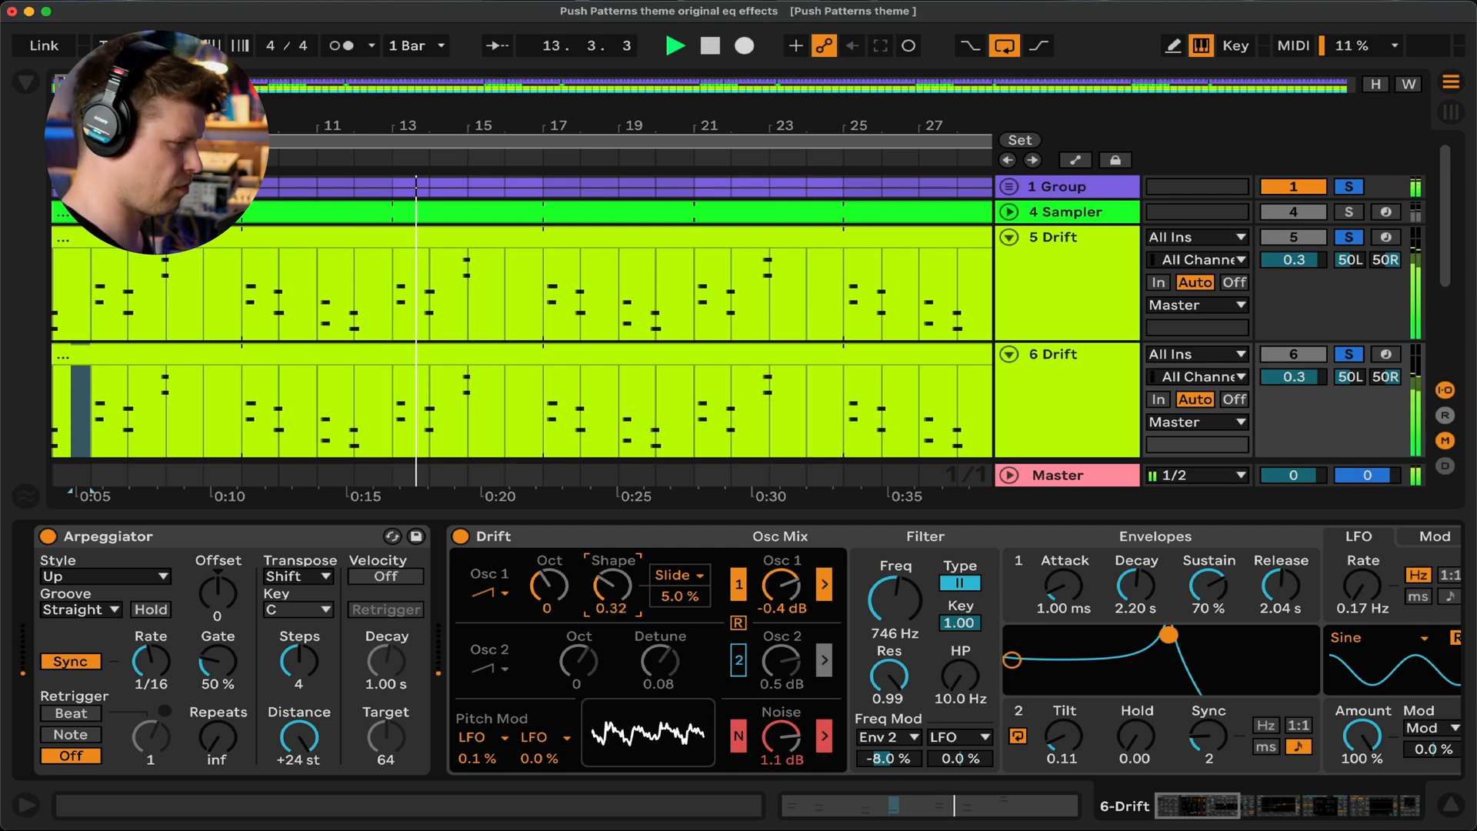
{"action": "left_click_drag", "start_coordinate": [613, 597], "coordinate": [613, 615]}
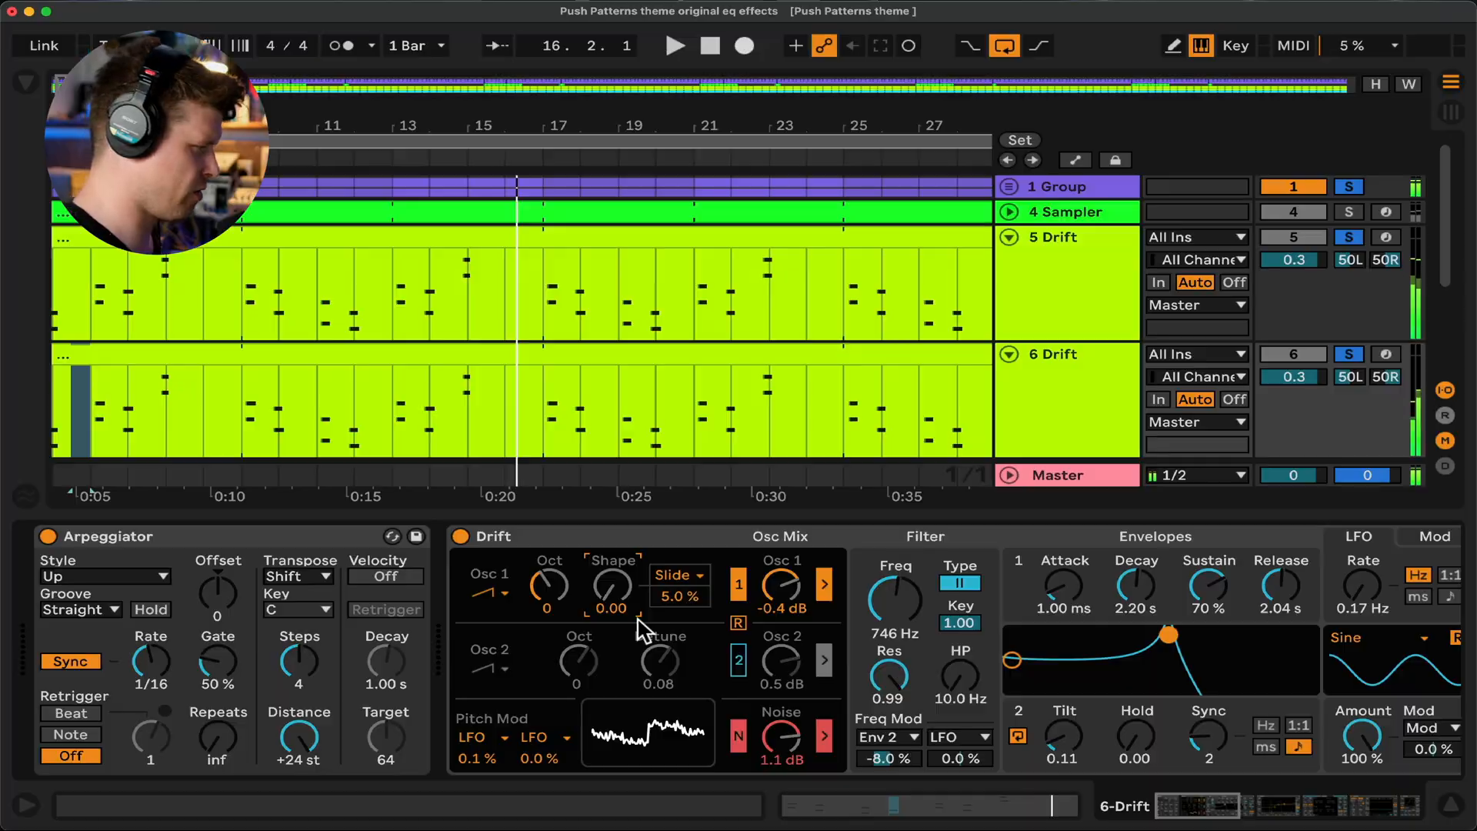